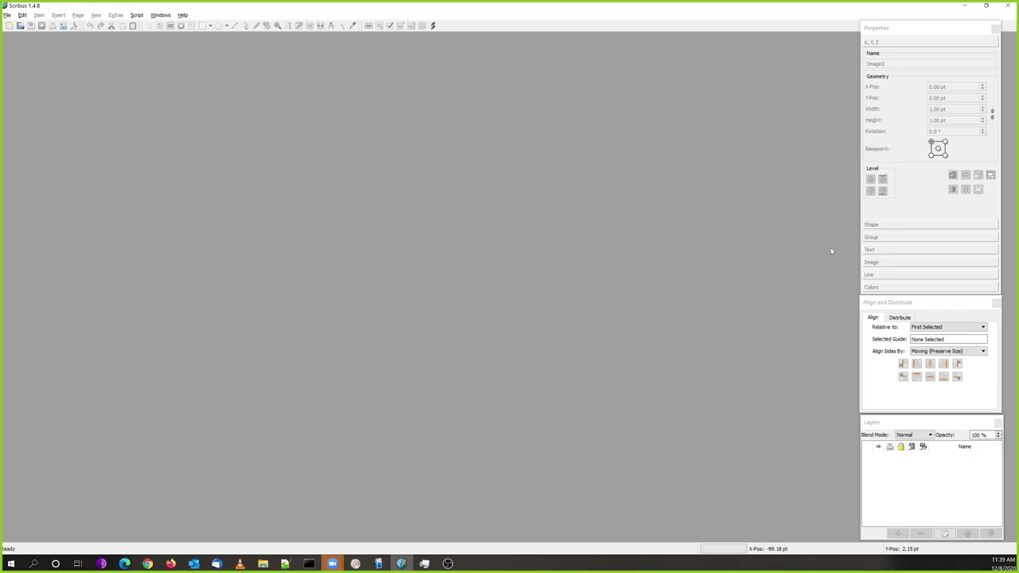
Start a new single-page document with a custom page size 1224 pt wide and 792 pt high
click(6, 16)
click(20, 25)
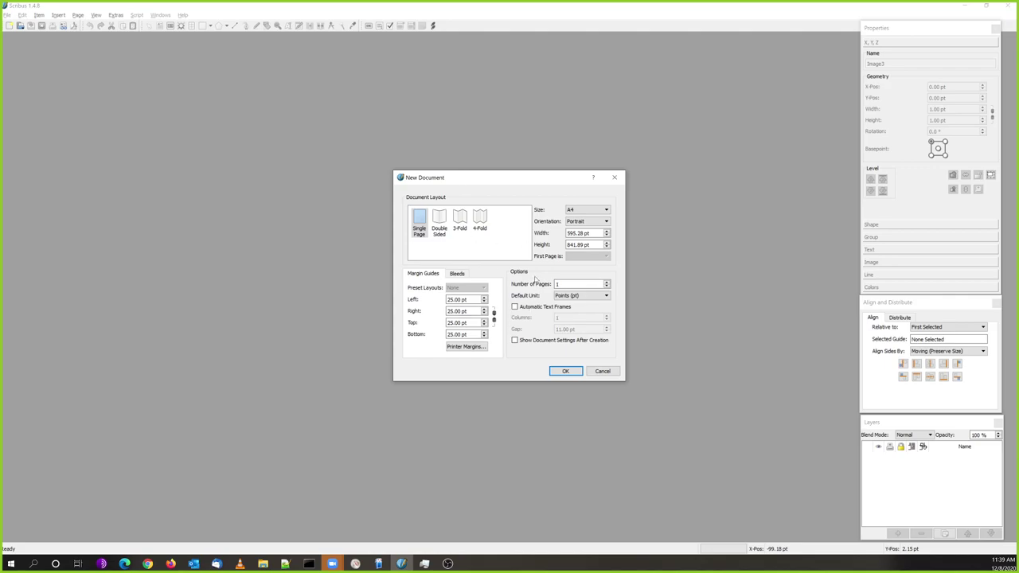
drag(589, 232, 566, 232)
text(1224)
key(Tab)
text(792)
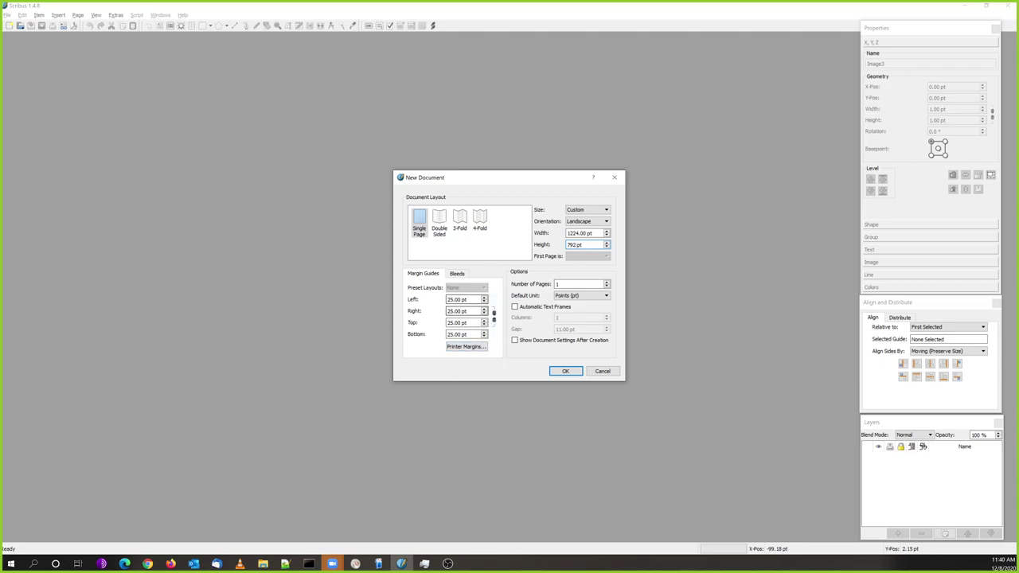
Link the margin guides, set them all to 20 pt, and create the document
click(495, 318)
click(452, 299)
double_click(452, 300)
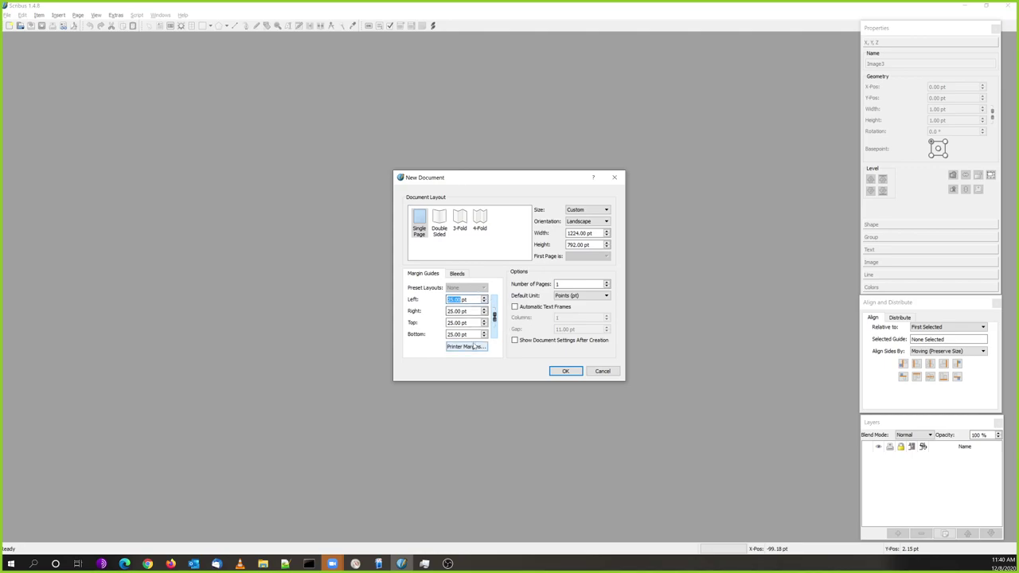
text(20)
key(Tab)
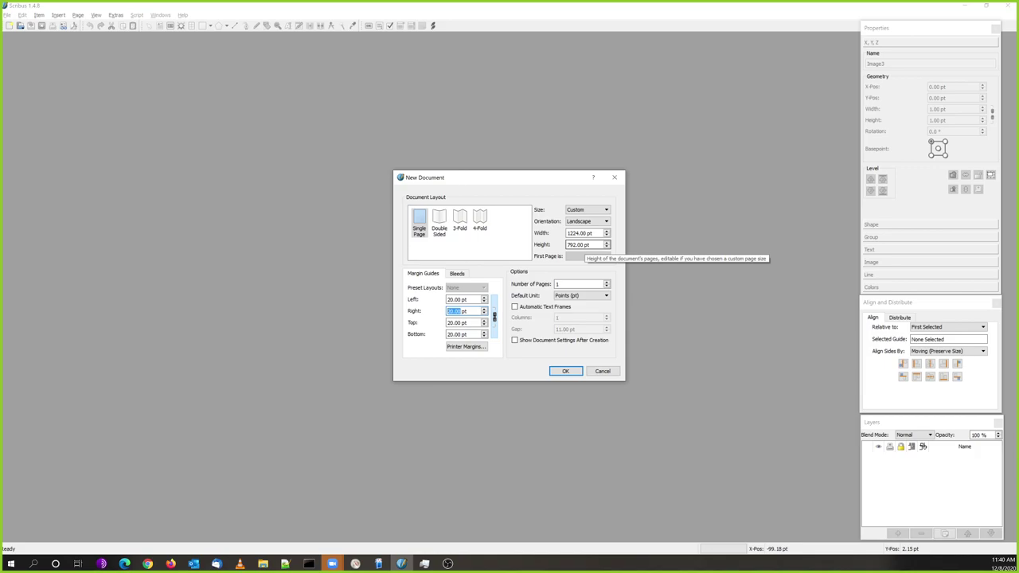
click(565, 371)
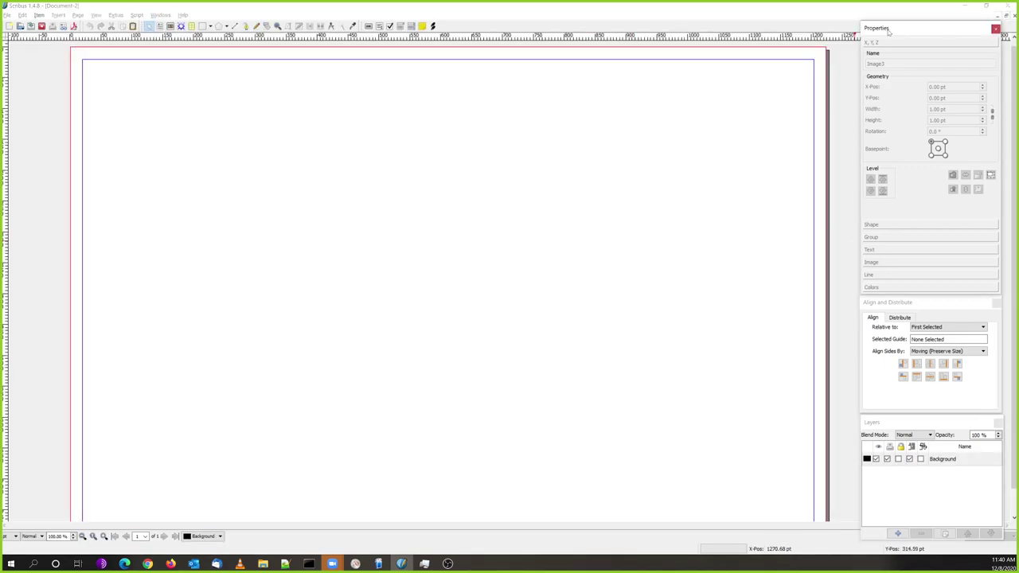
click(902, 303)
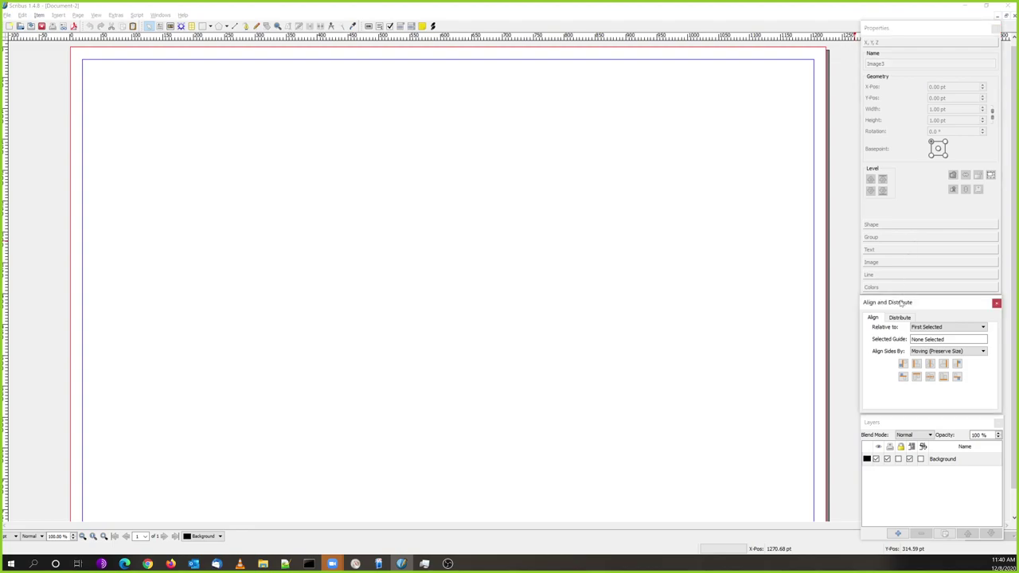
click(902, 426)
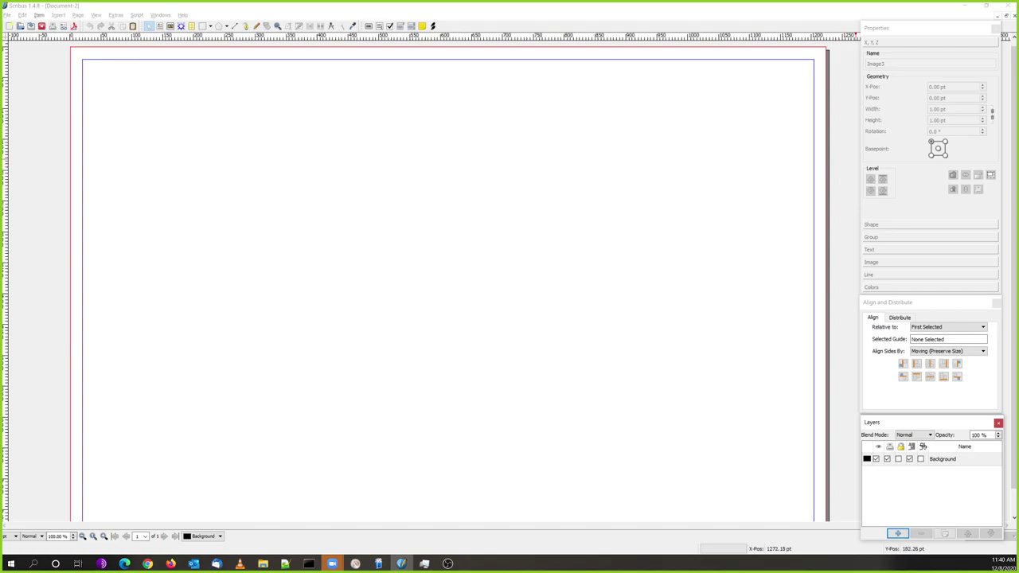
mouse_move(930, 32)
mouse_down()
mouse_move(1018, 47)
mouse_move(928, 31)
mouse_up()
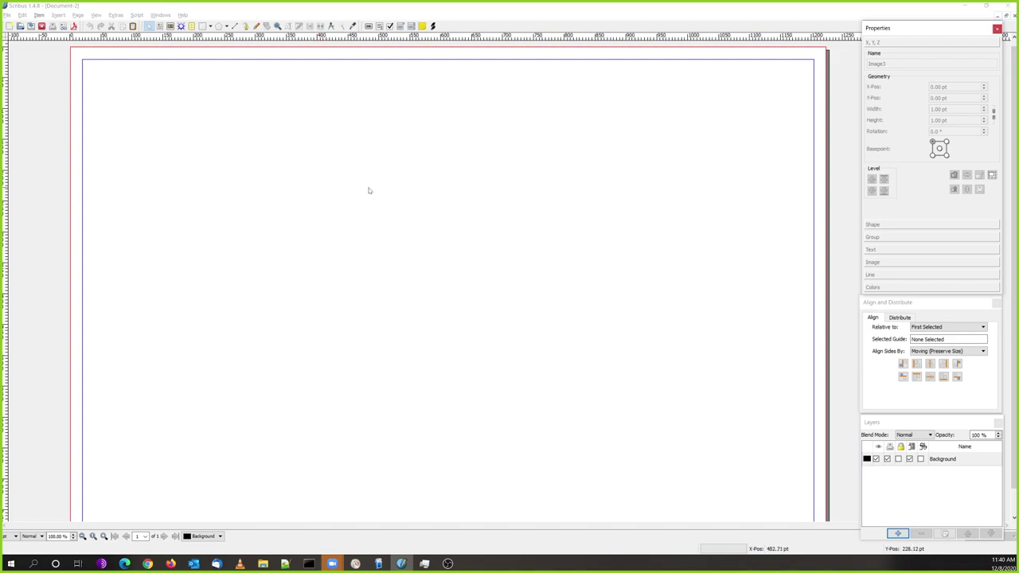
Insert a default rectangle shape on the page with a width of 1224 pt and a height of 792 pt
click(96, 15)
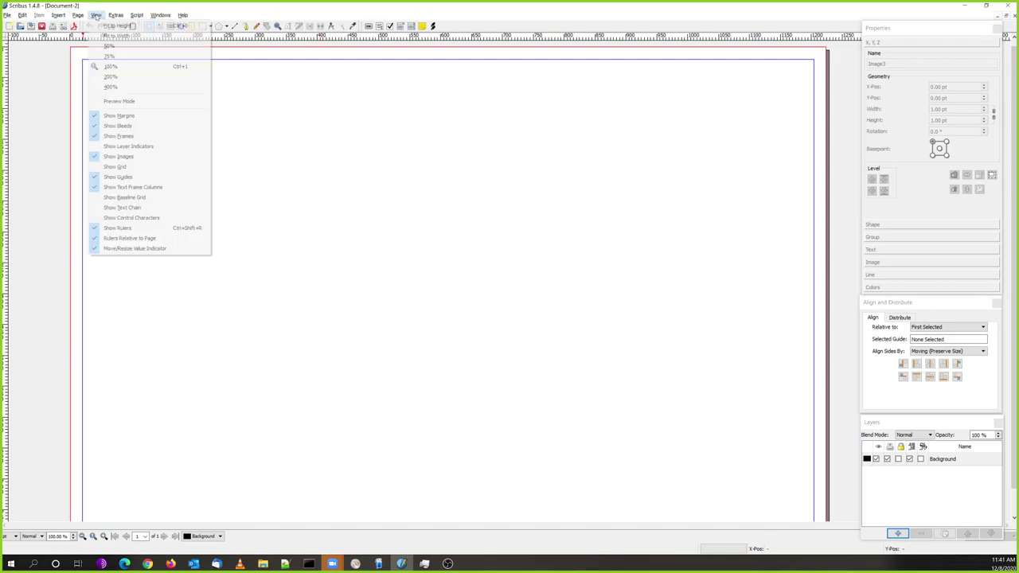
click(113, 26)
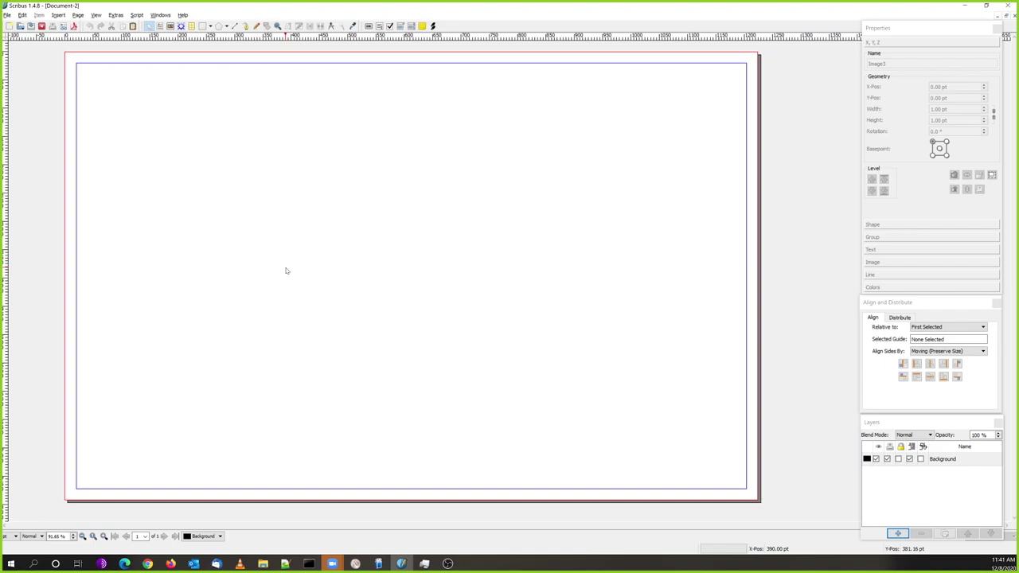
click(211, 27)
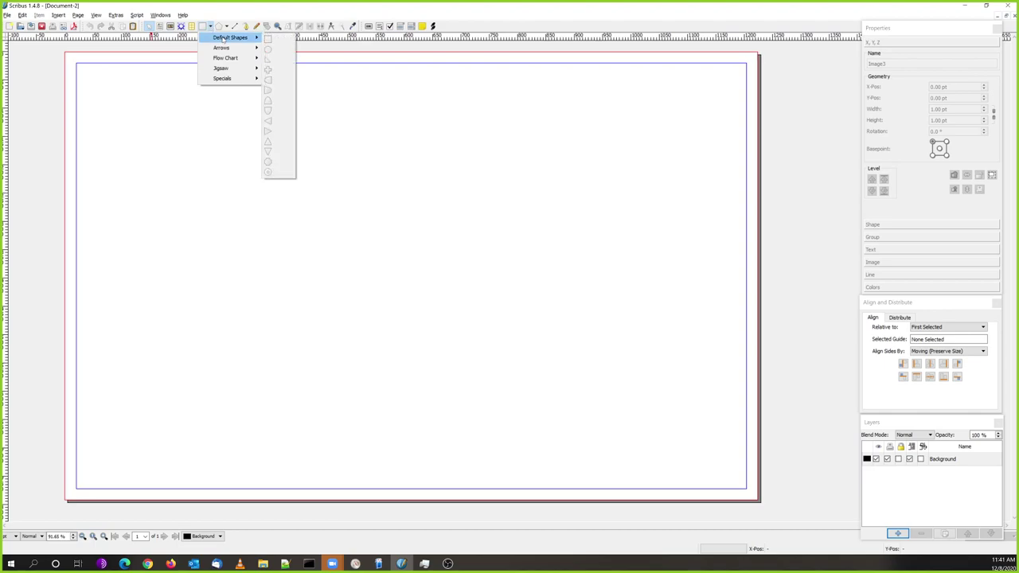
click(268, 38)
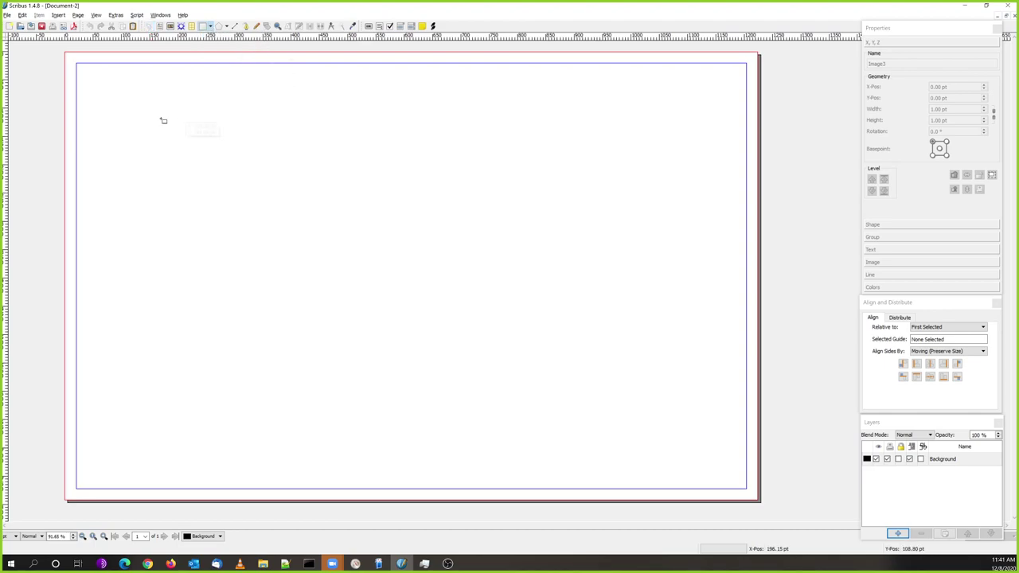
click(103, 91)
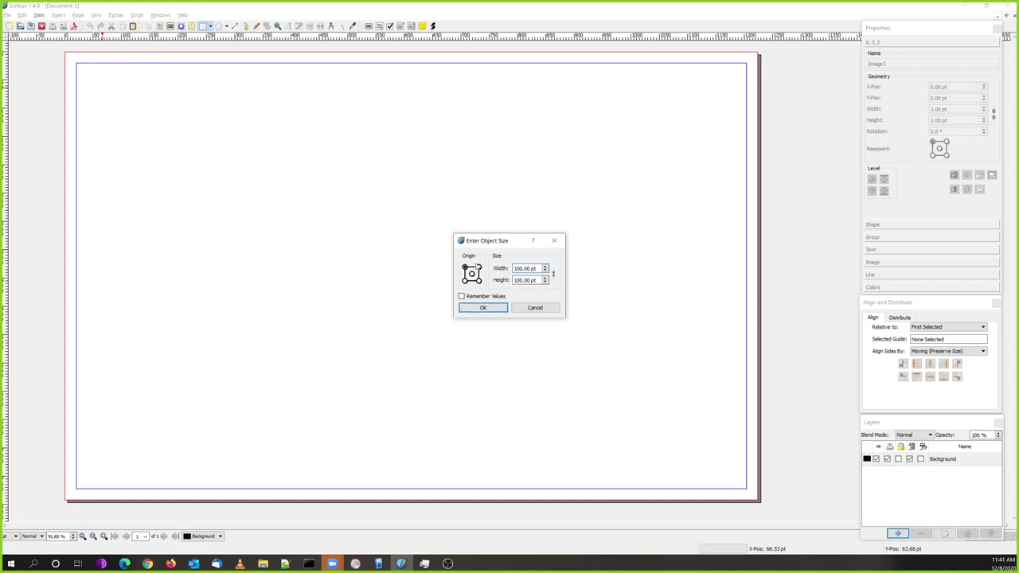
click(513, 281)
click(512, 269)
double_click(514, 268)
text(1224)
double_click(525, 280)
text(792)
key(Return)
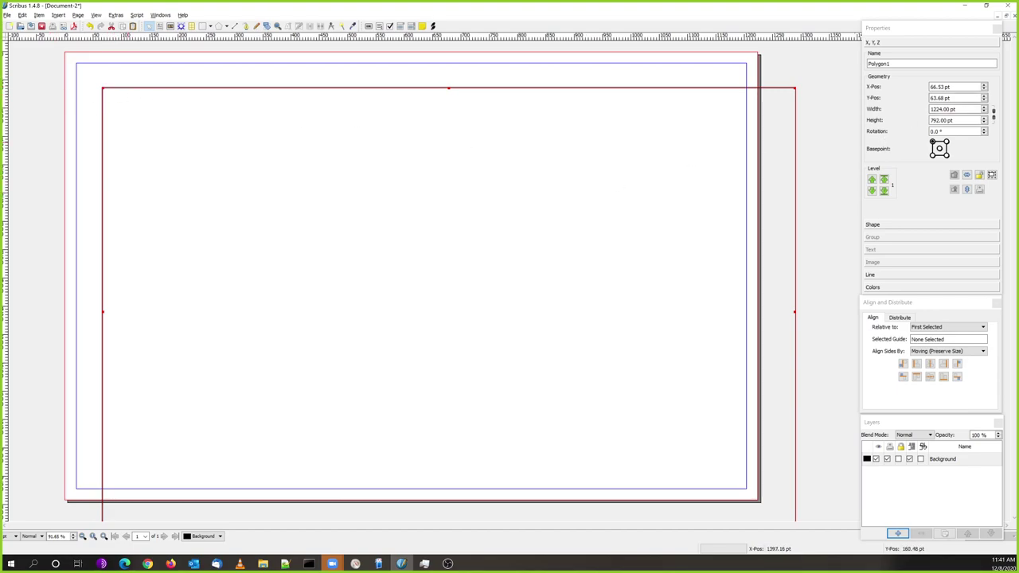
Position the rectangle at X 0 pt and Y 0 pt so it covers the whole page
click(996, 29)
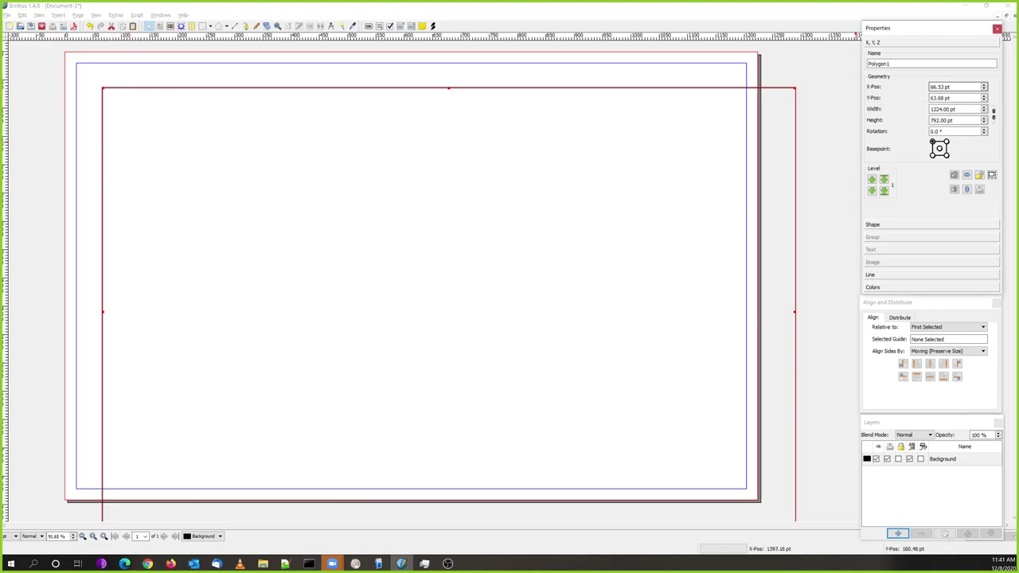
click(943, 86)
text(0)
key(Tab)
text(0)
key(Tab)
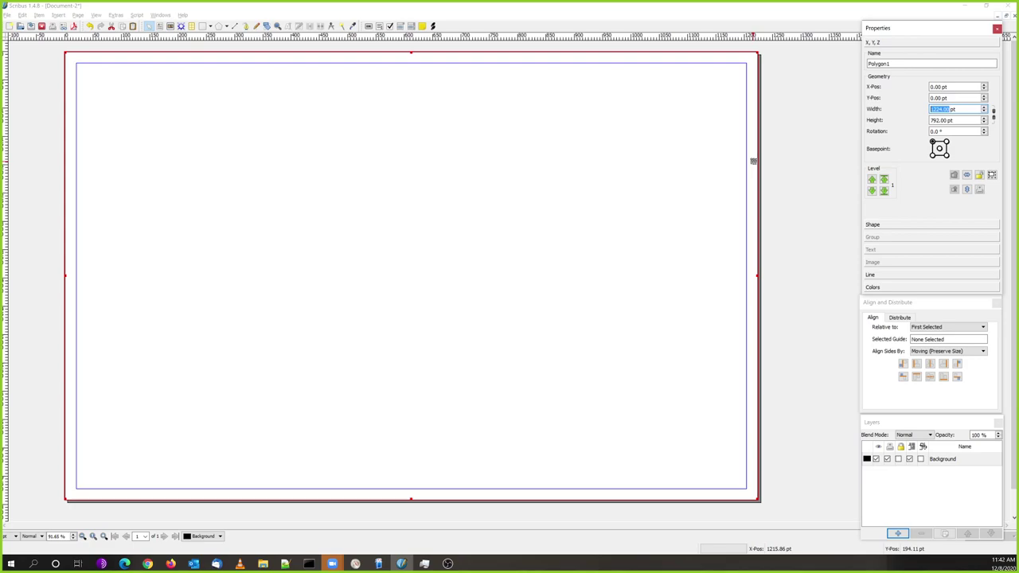
Compare Blue and Cyan as the rectangle's fill colour and settle on Blue
click(873, 288)
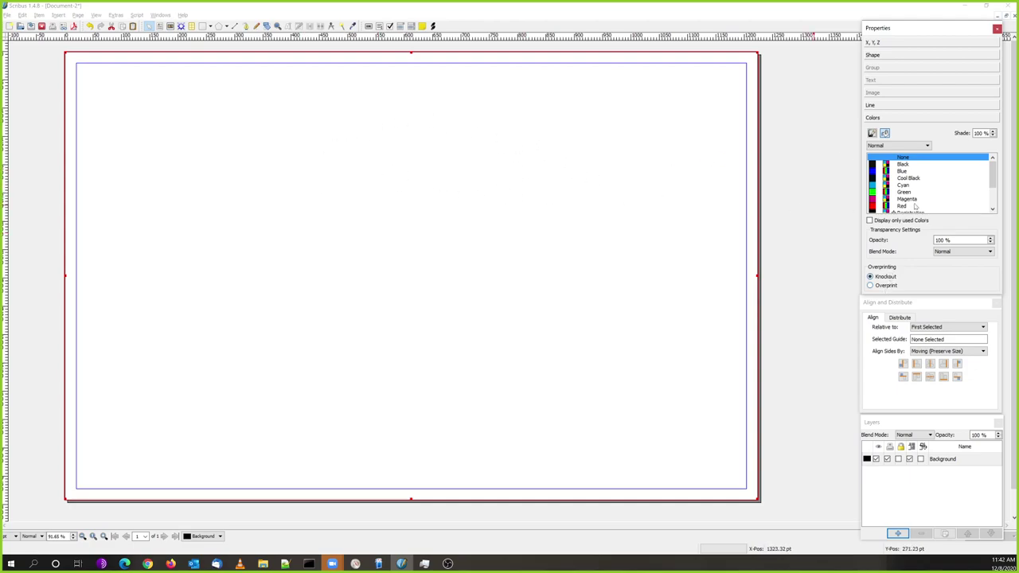
scroll(873, 194, down, 2)
scroll(874, 194, up, 2)
click(872, 172)
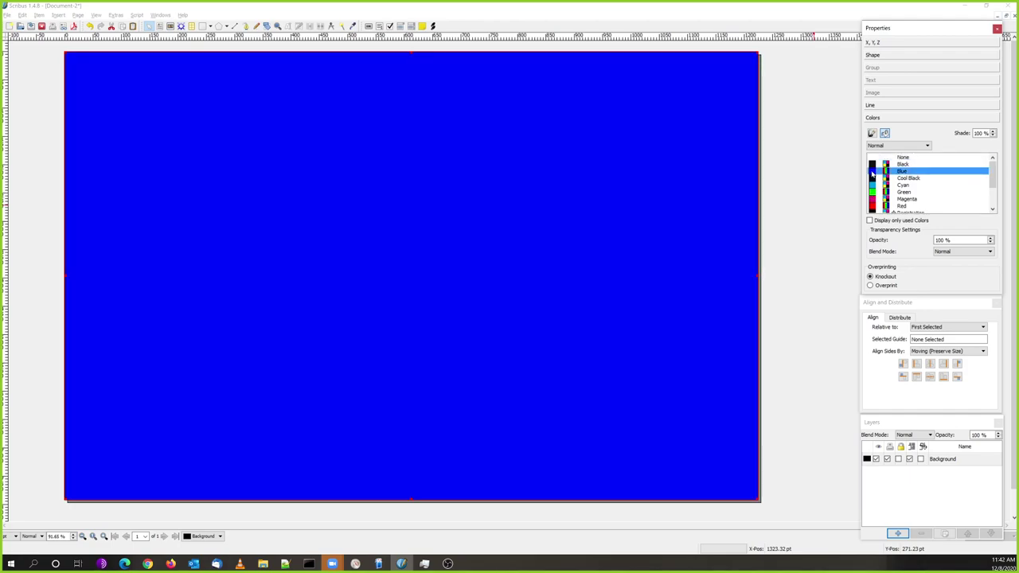
click(873, 186)
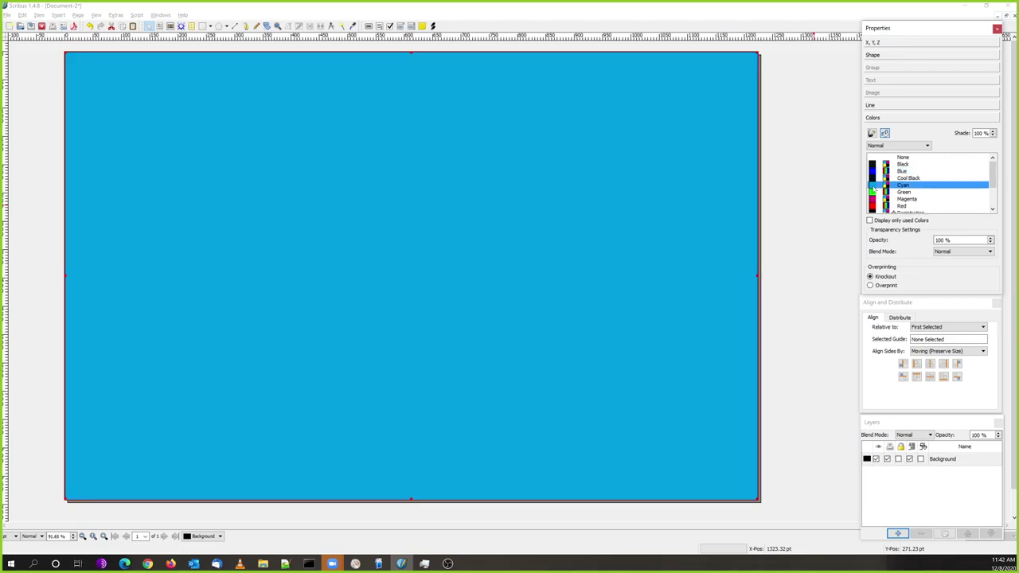
click(872, 173)
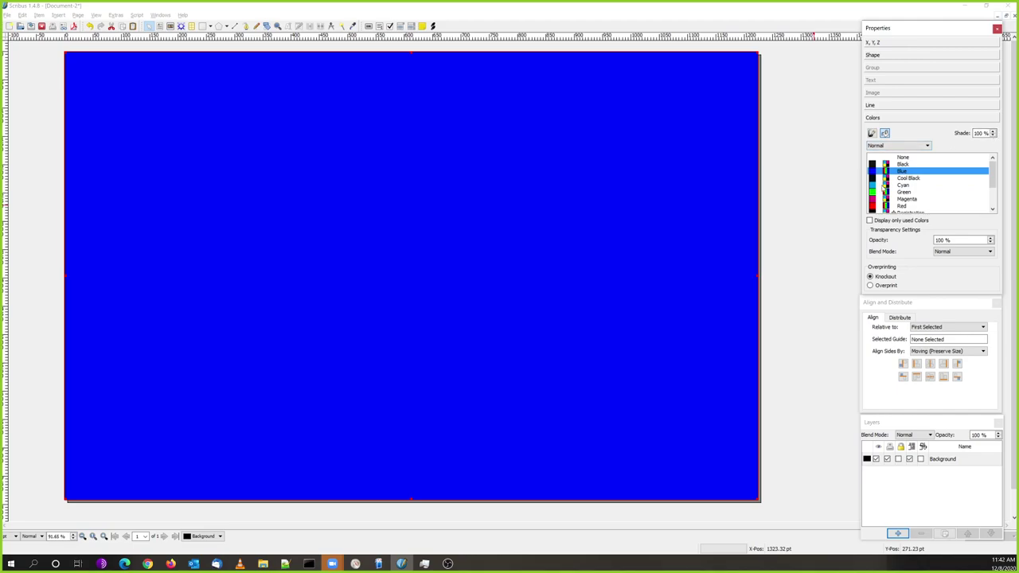
click(873, 185)
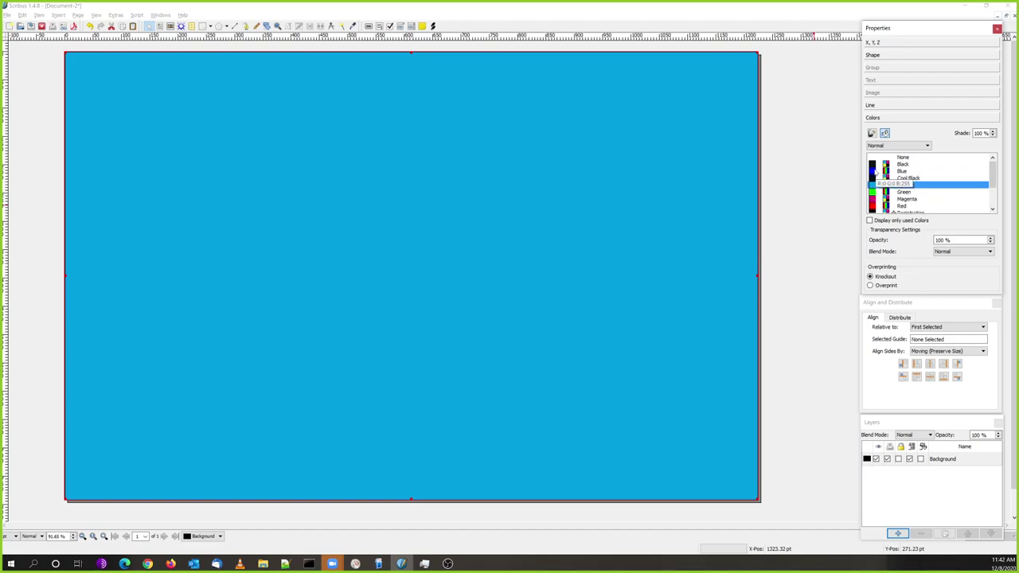
click(872, 171)
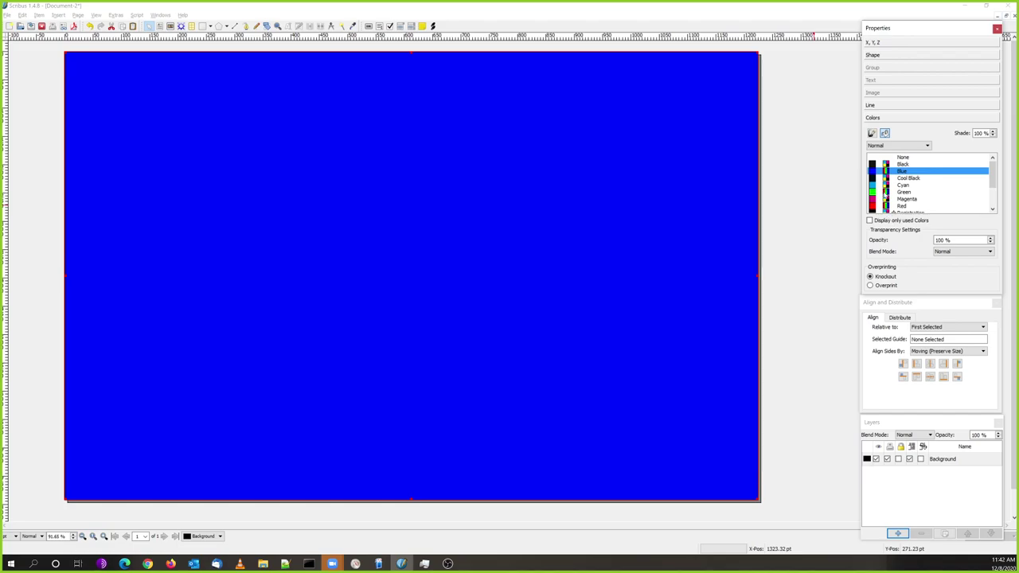
Try a Horizontal Gradient fill on the rectangle, and return the fill type to Normal
click(921, 145)
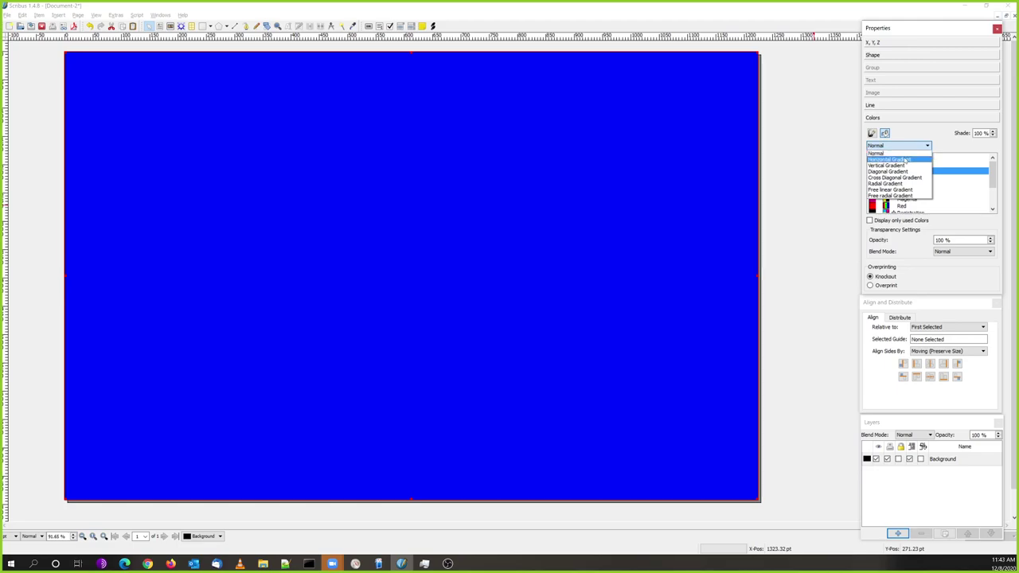
click(902, 160)
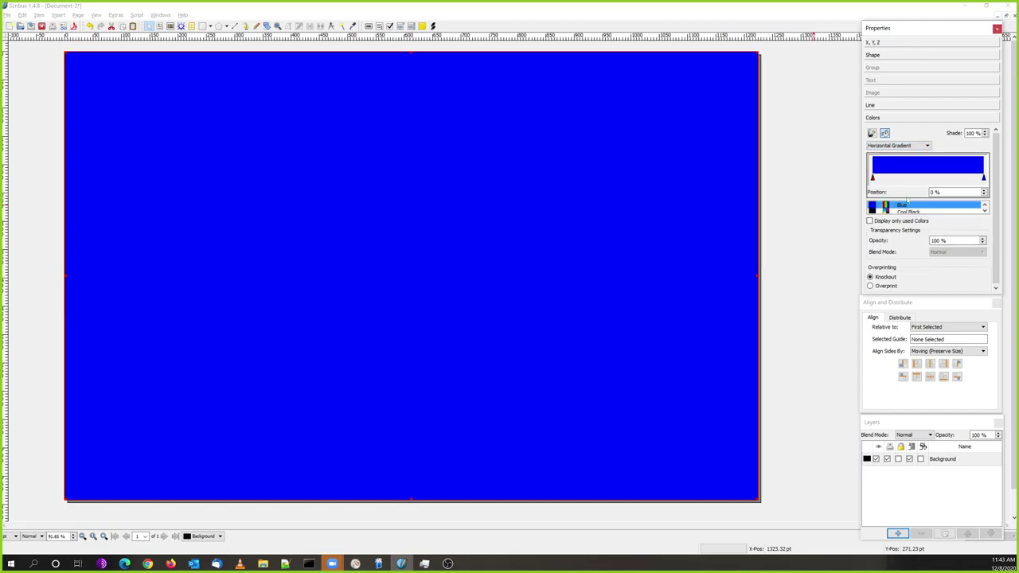
scroll(905, 204, down, 1)
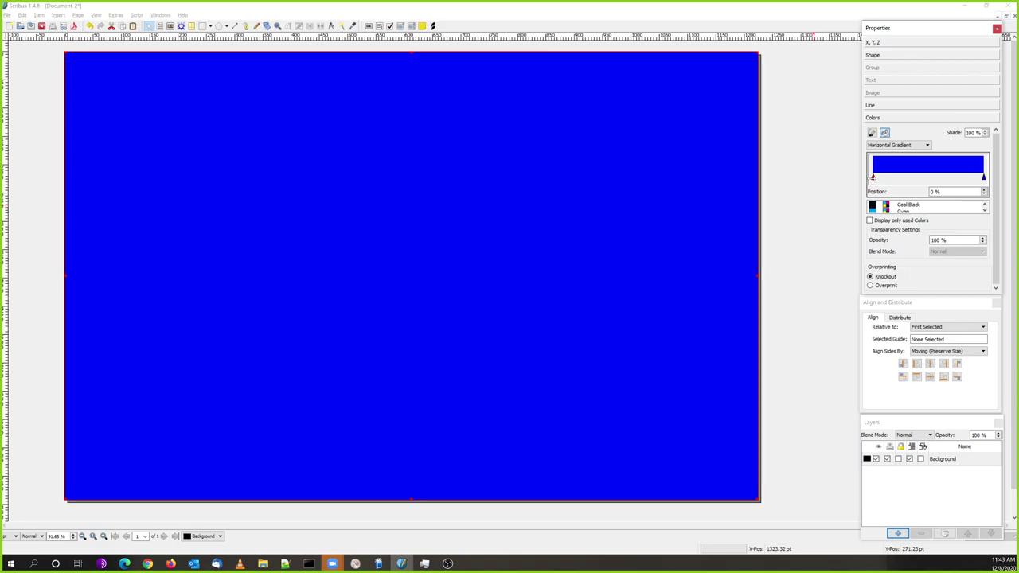
scroll(898, 206, down, 1)
scroll(898, 206, up, 2)
scroll(898, 206, up, 1)
scroll(898, 205, down, 1)
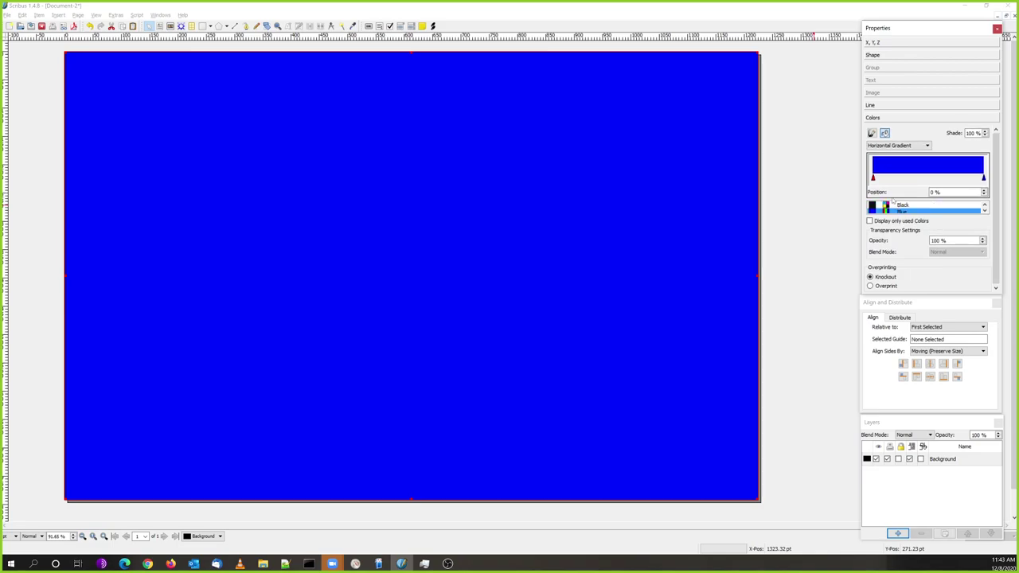
click(907, 148)
click(891, 156)
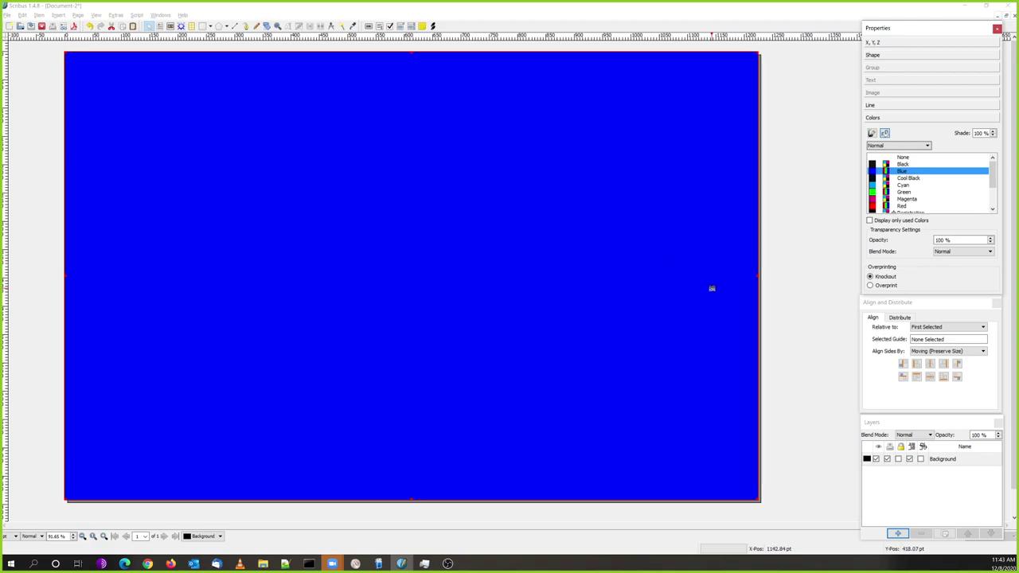
Lock the blue background rectangle in place
click(879, 42)
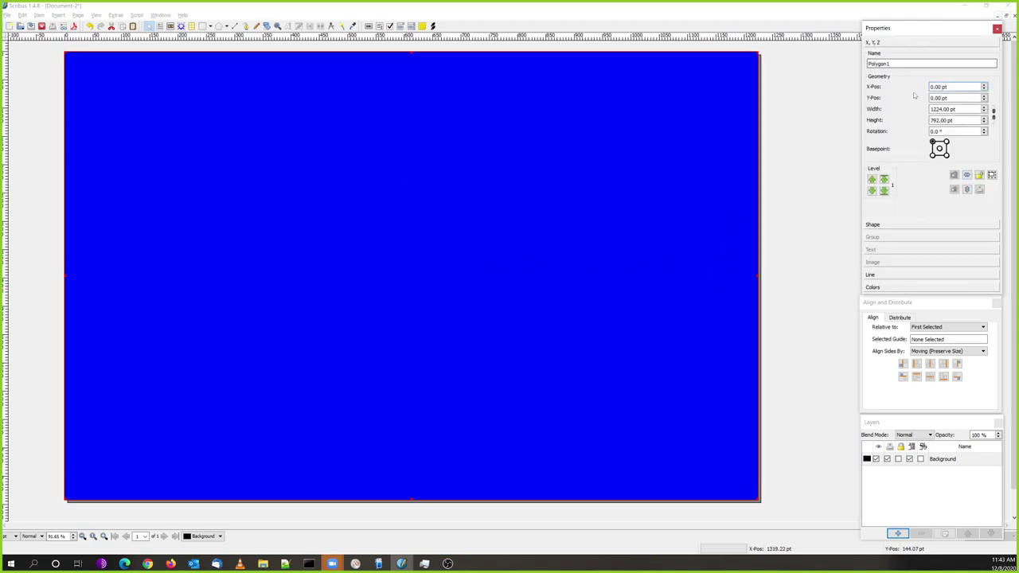
click(979, 176)
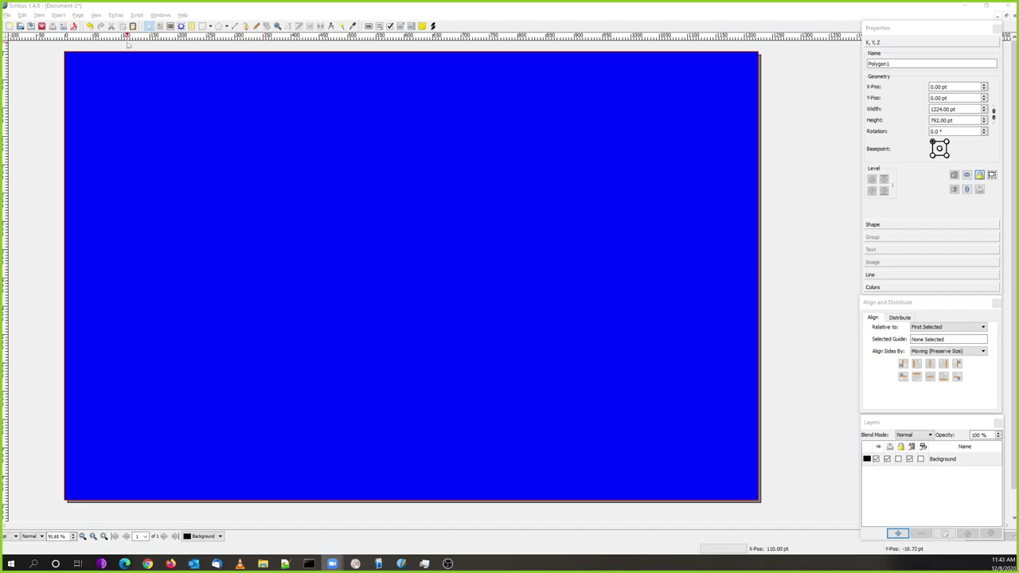
Add an image frame about 180 by 271 pt in the page's upper-right area, at about X 769 pt and Y 78 pt
click(59, 15)
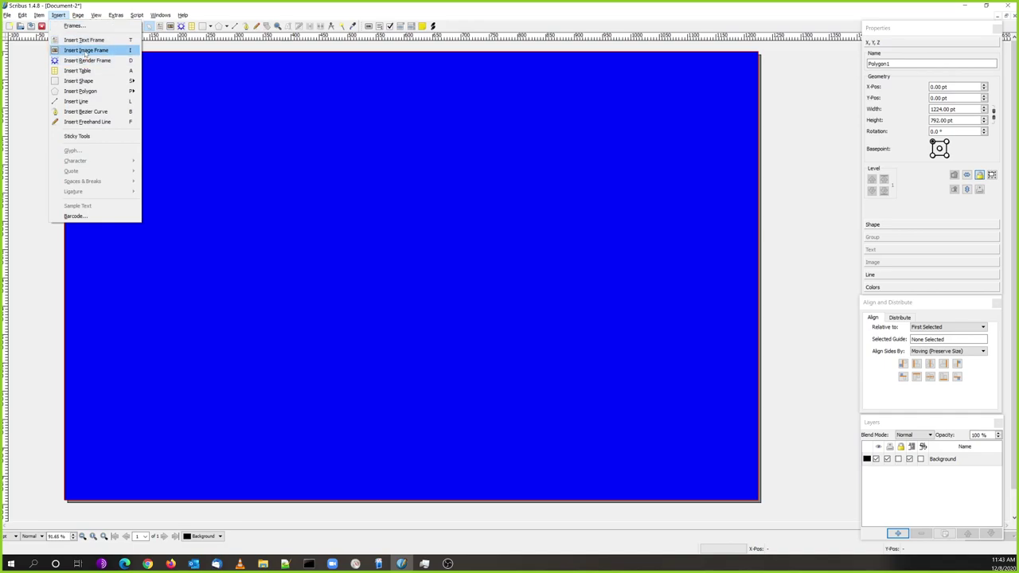
click(85, 50)
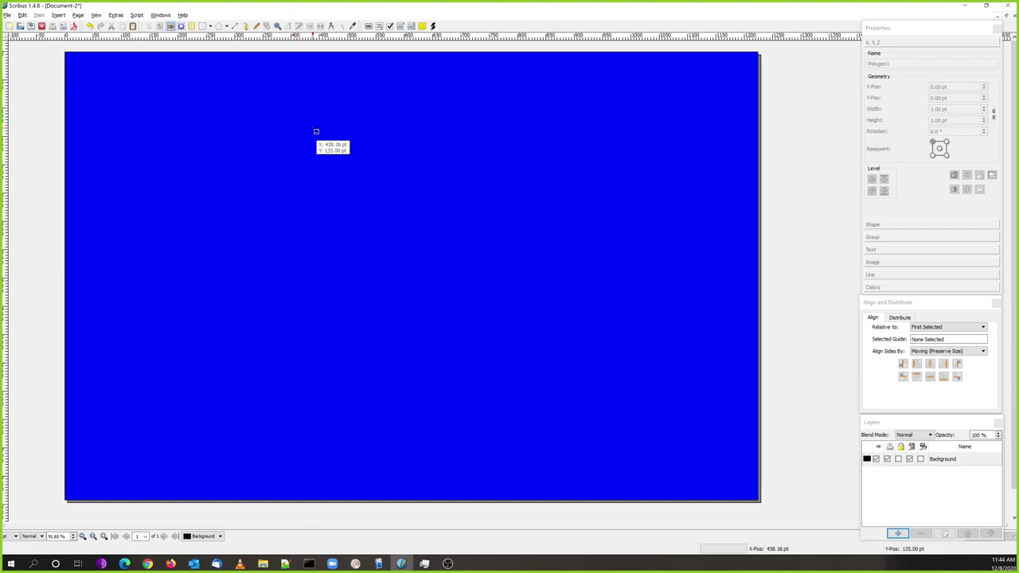
drag(316, 131, 434, 298)
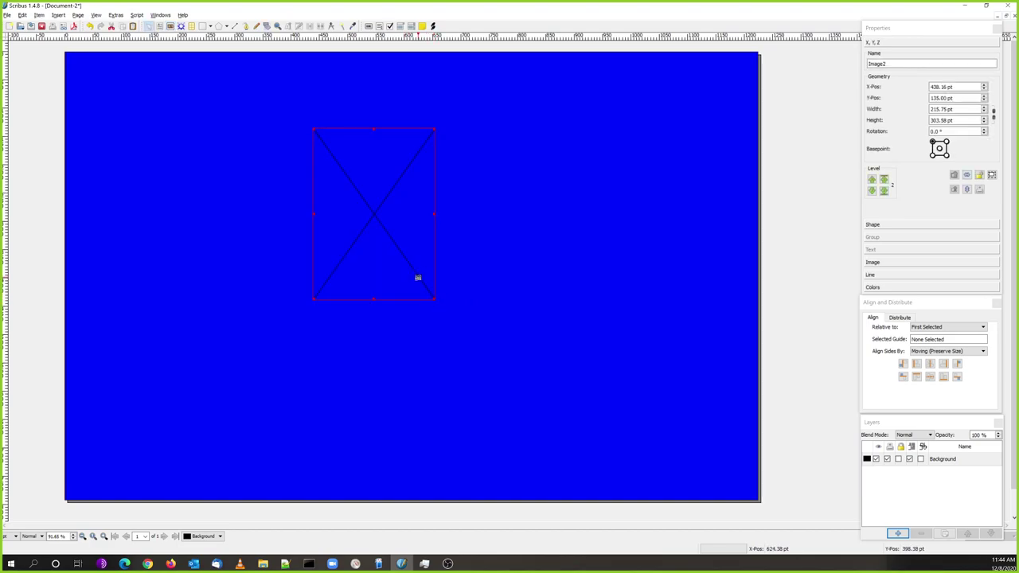
drag(375, 212, 540, 177)
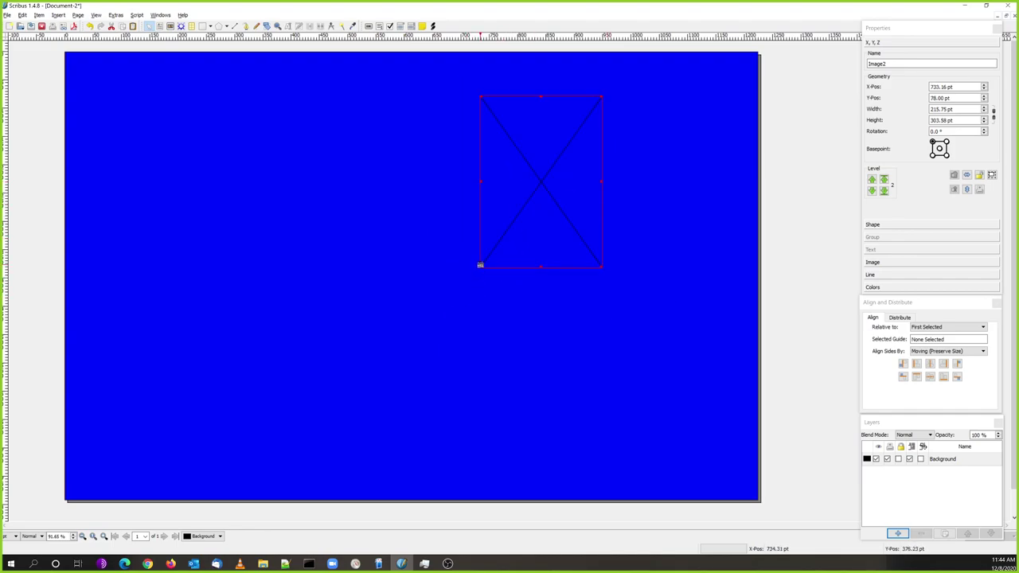
drag(480, 268, 500, 248)
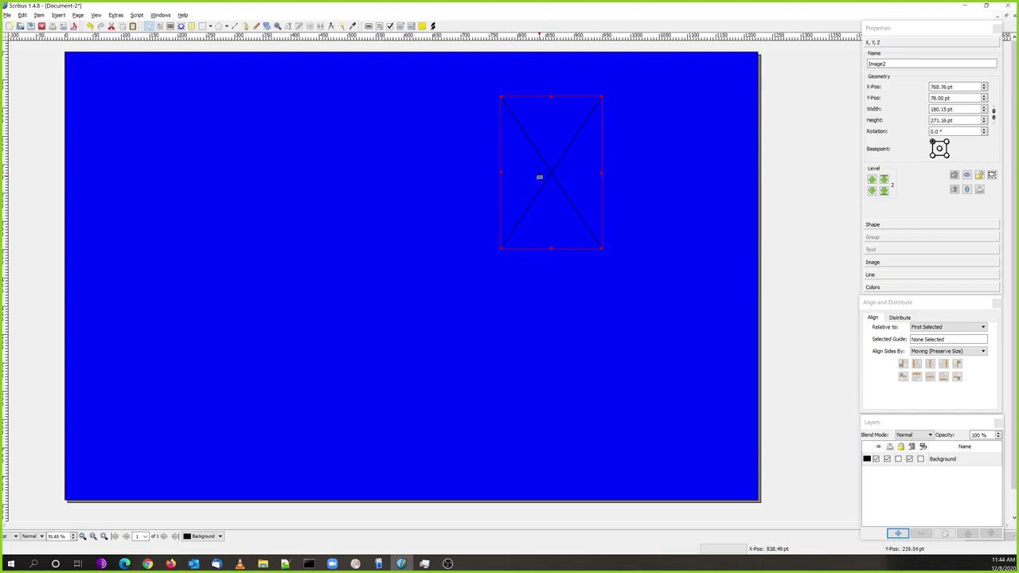
Load Barcelona Gaudi Park small.jpg from E:/Media/photos/2019/Lesson Images into the image frame
right_click(540, 177)
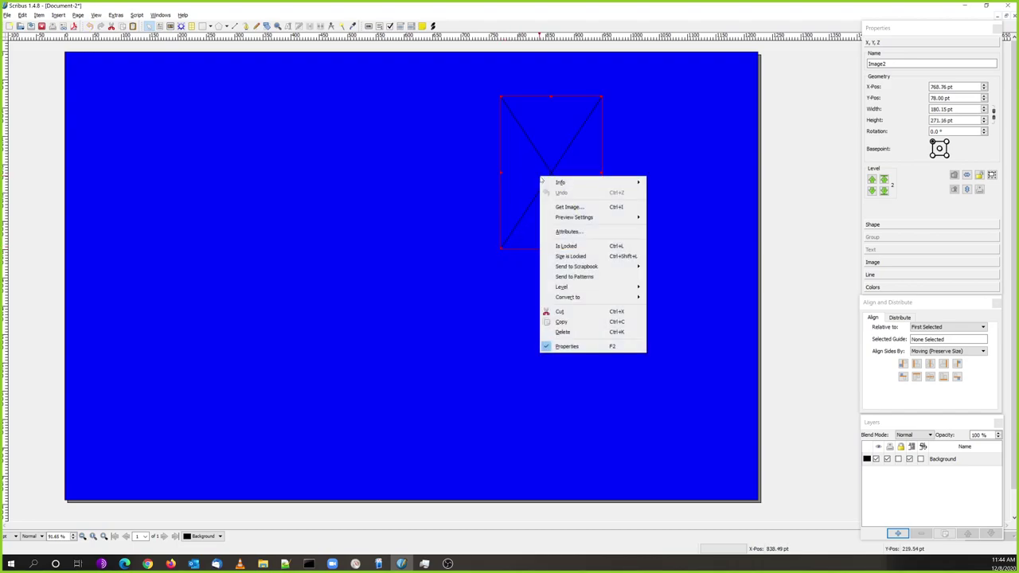
click(575, 207)
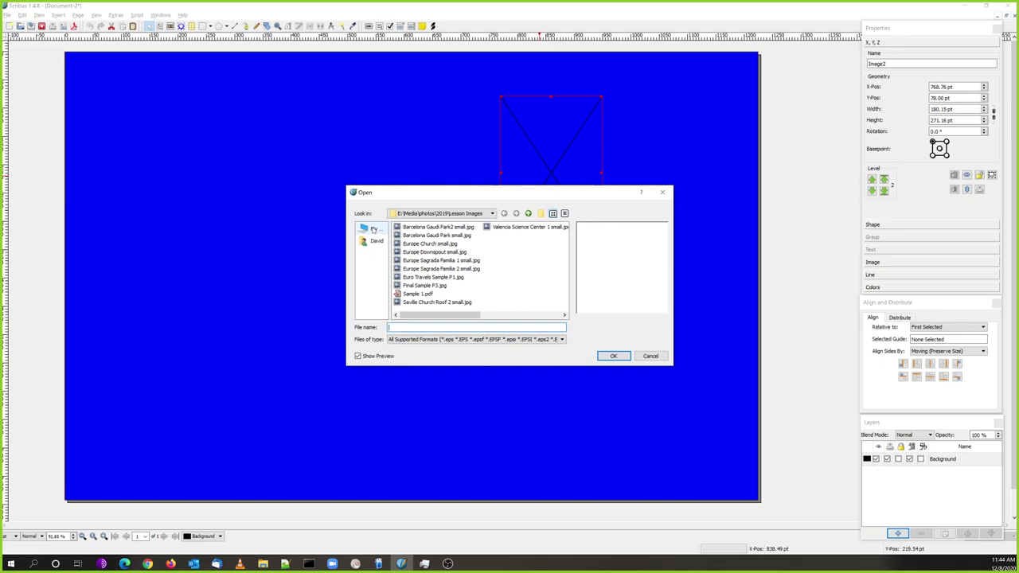
click(373, 229)
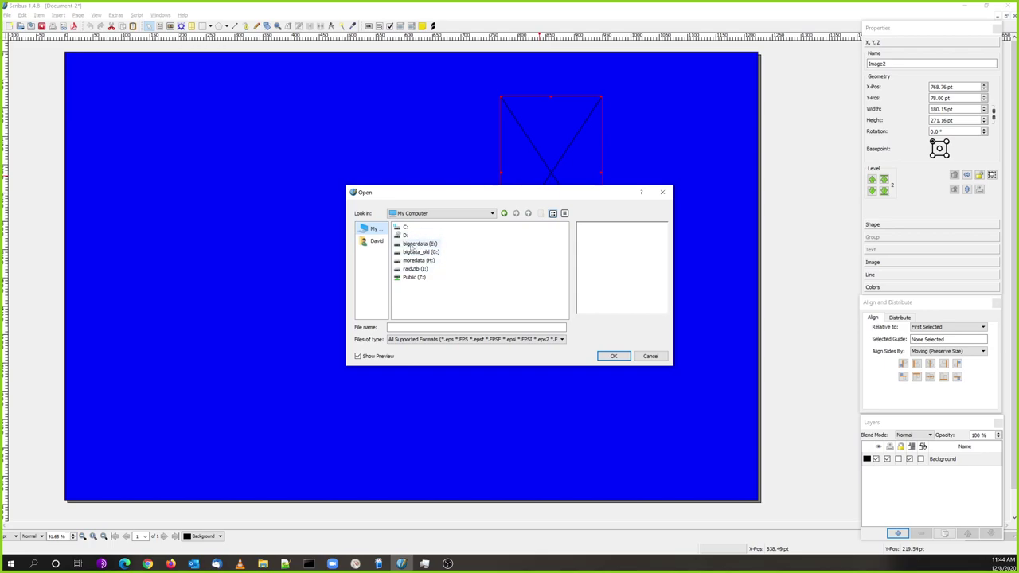
click(372, 242)
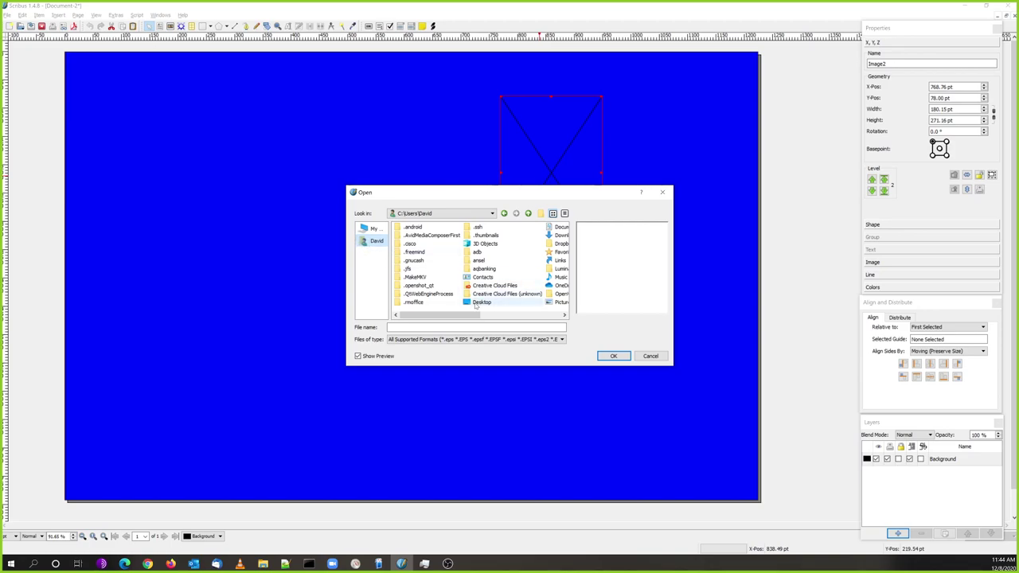
click(373, 229)
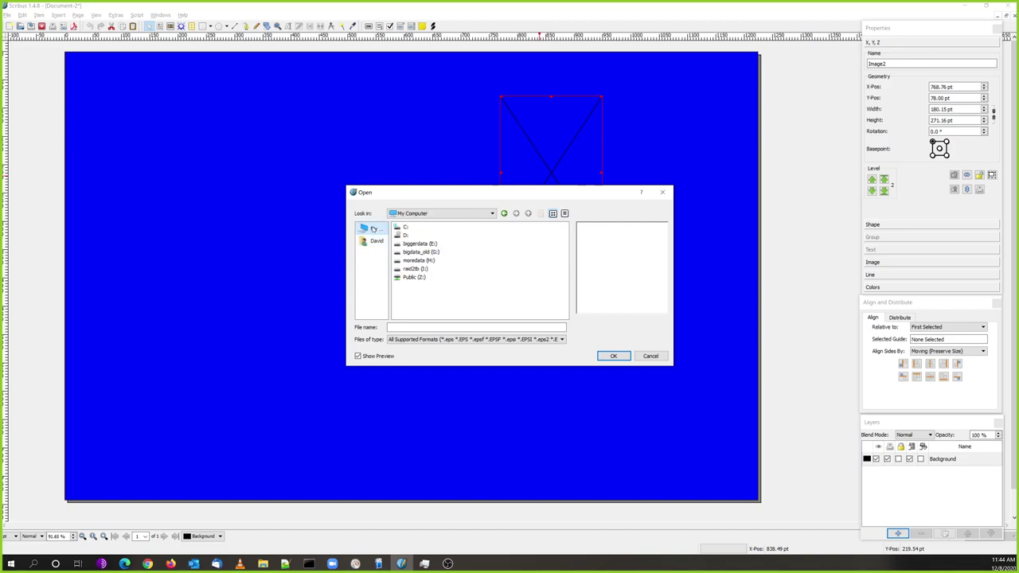
double_click(414, 244)
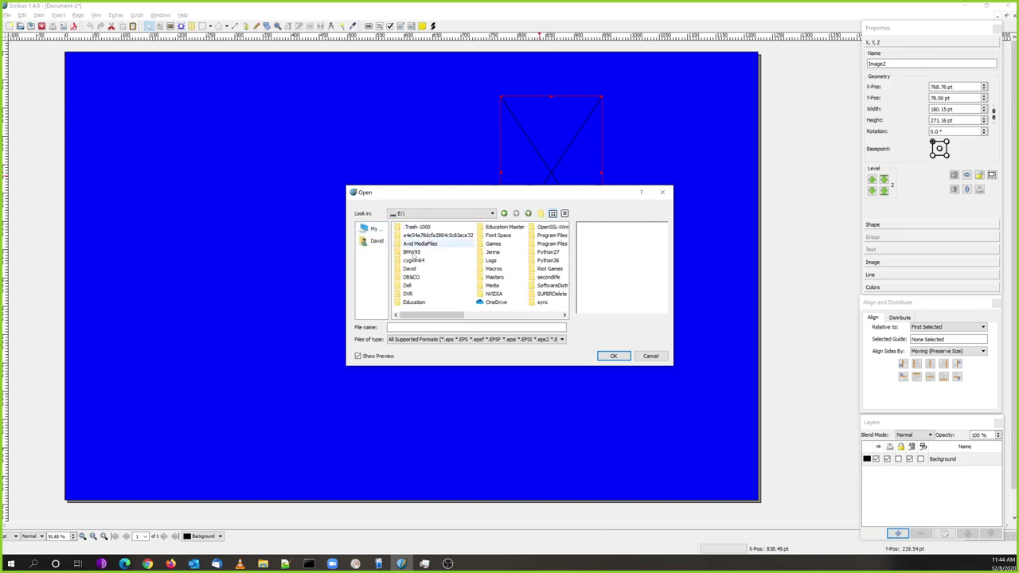
double_click(492, 284)
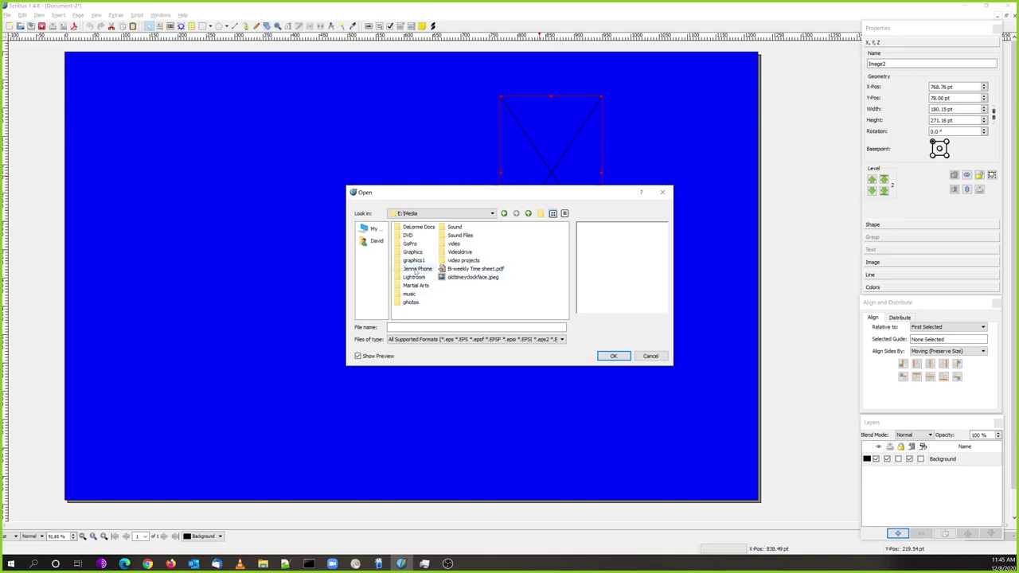
double_click(410, 302)
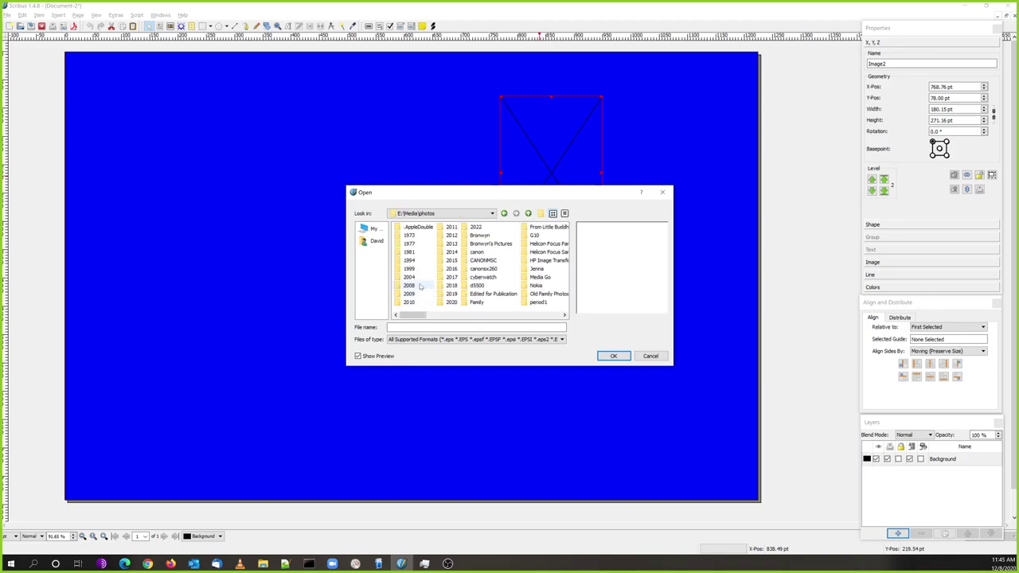
double_click(450, 298)
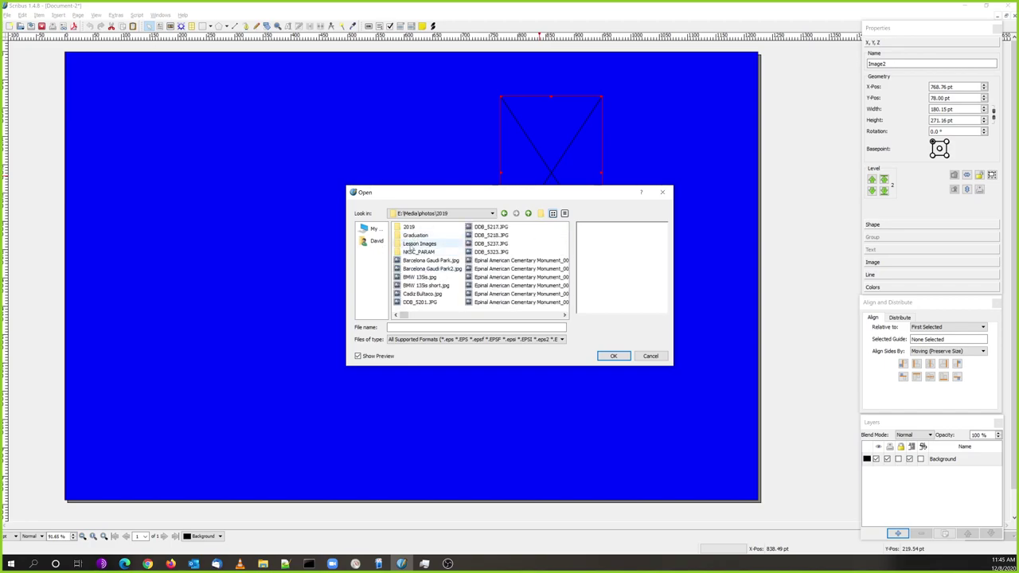
double_click(411, 244)
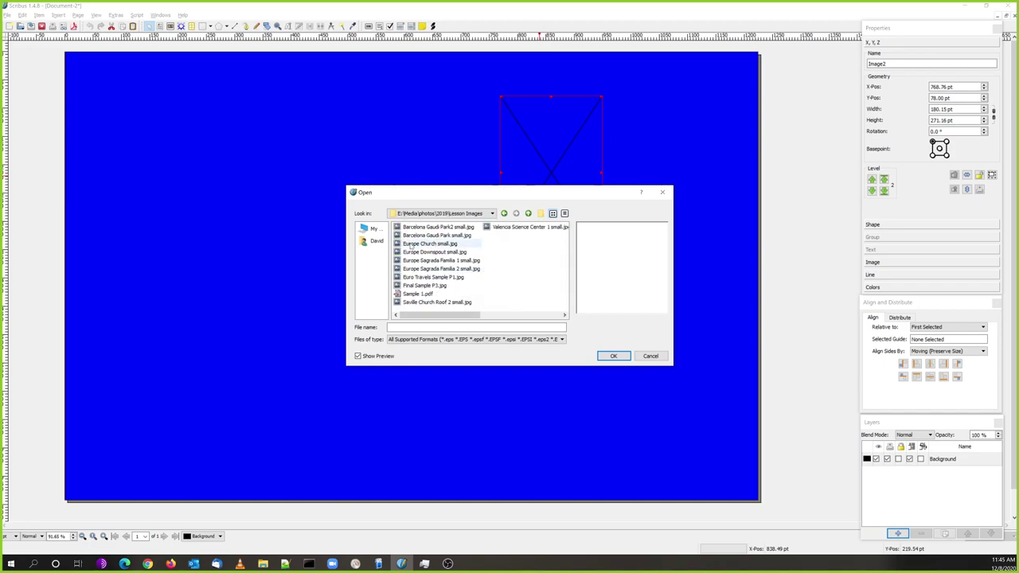
drag(346, 212, 279, 211)
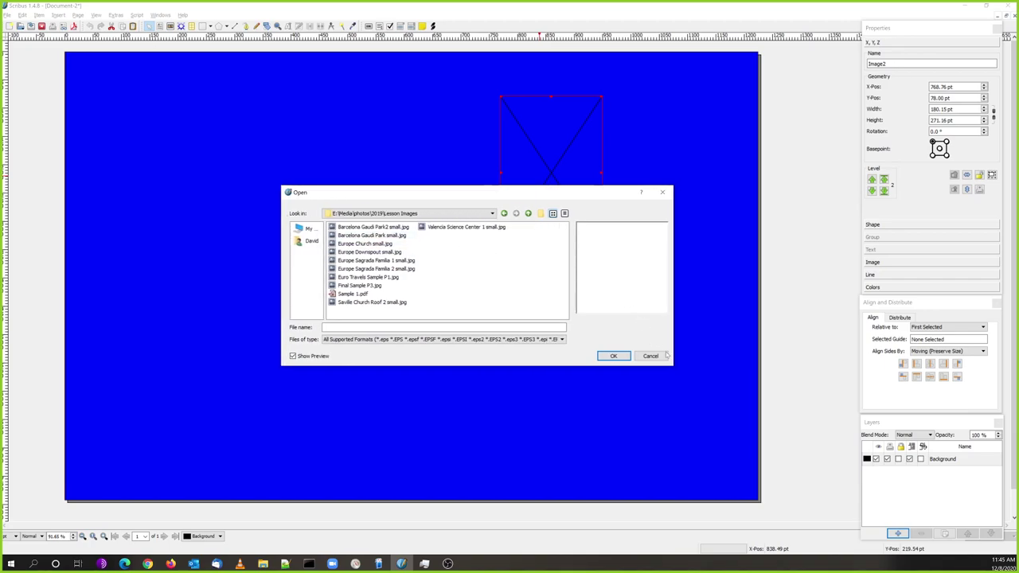
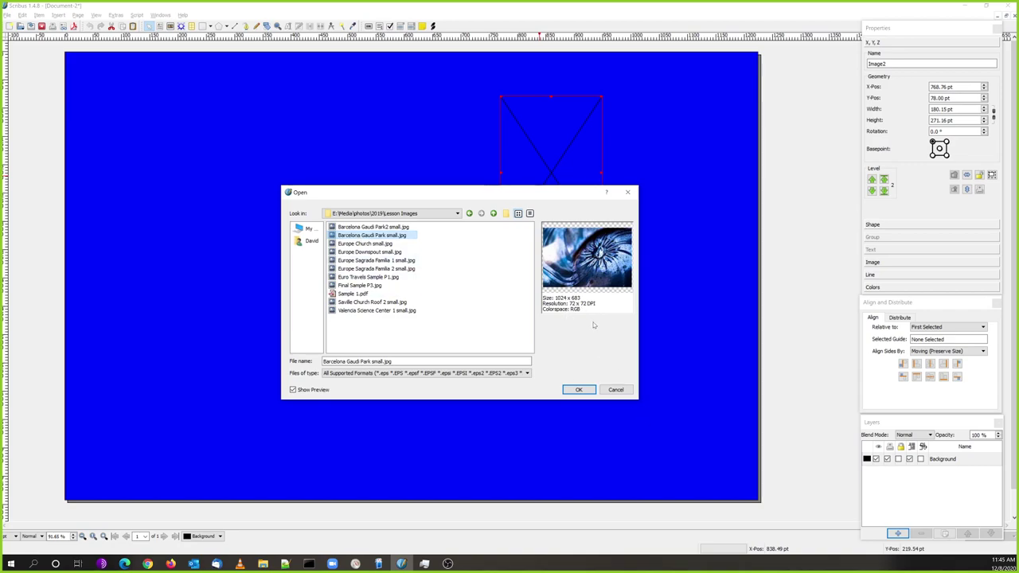
click(579, 390)
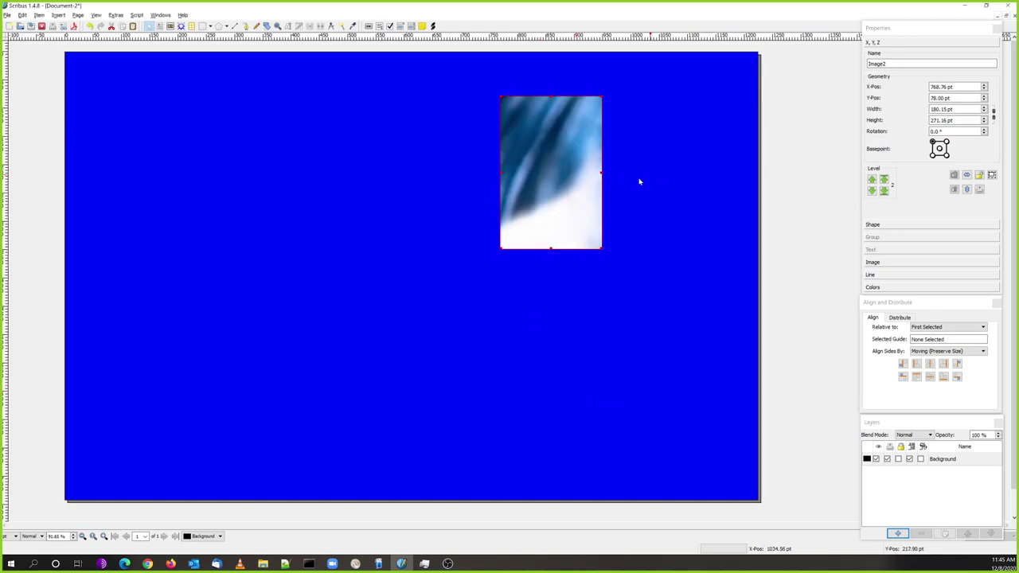
Adjust the frame to its image and move it to about X 107 pt, Y 48 pt
right_click(539, 173)
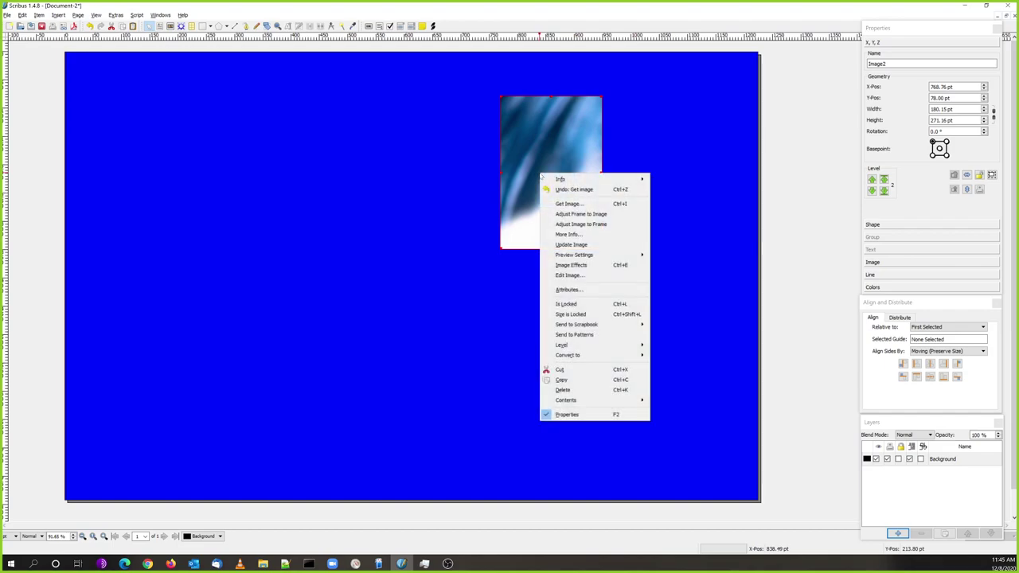
click(583, 214)
drag(588, 220, 263, 222)
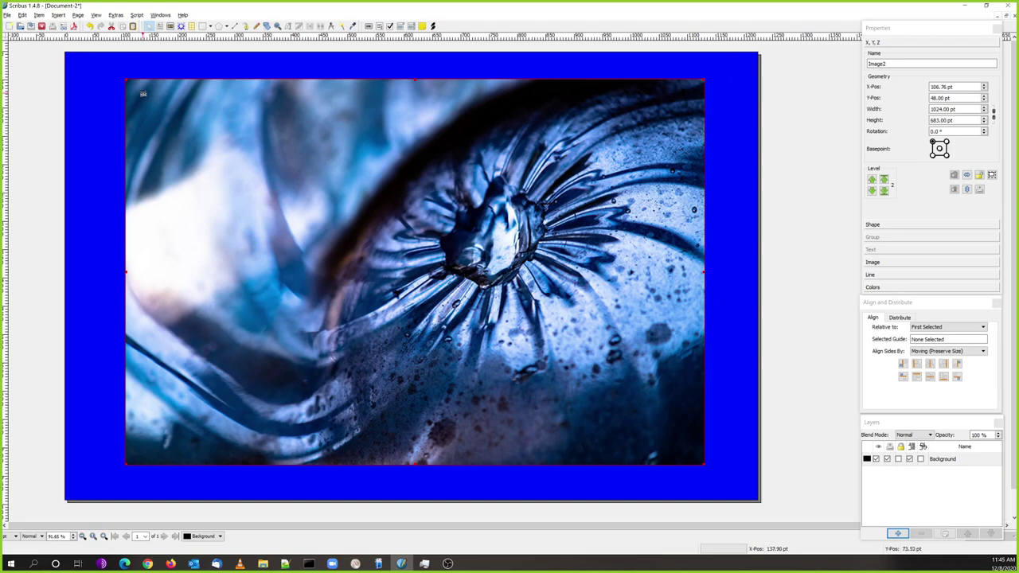
Try resizing the image frame from its upper-left corner several times, undoing each resize
drag(125, 82, 116, 104)
drag(125, 78, 183, 124)
key(ctrl+z)
drag(125, 78, 187, 129)
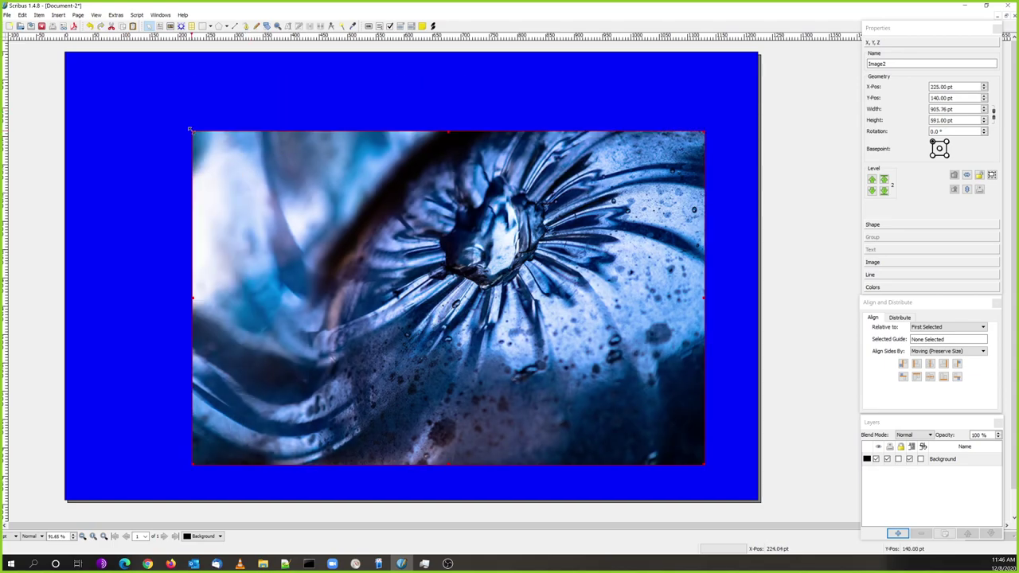
key(ctrl+z)
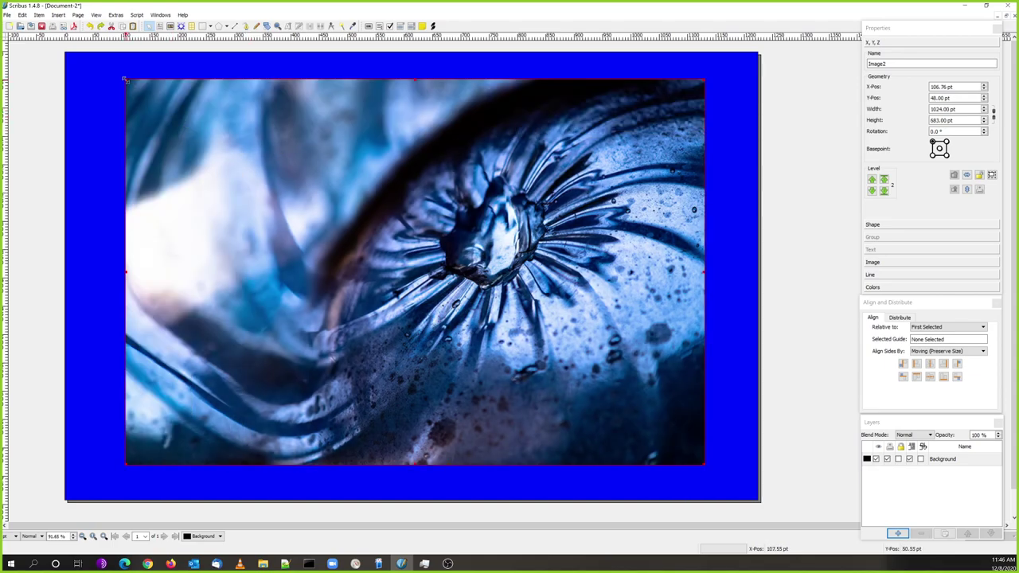
drag(125, 80, 298, 168)
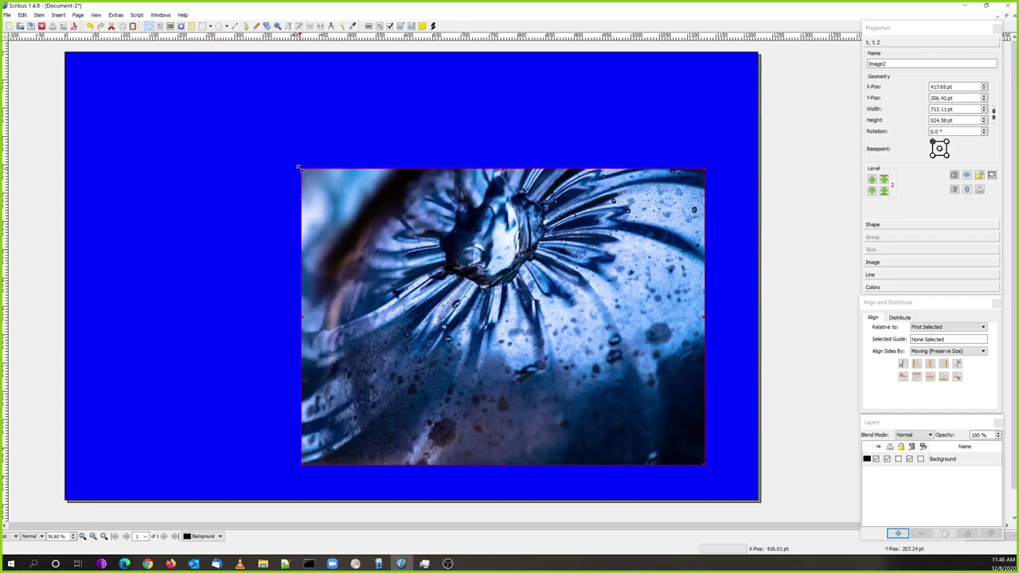
key(ctrl+z)
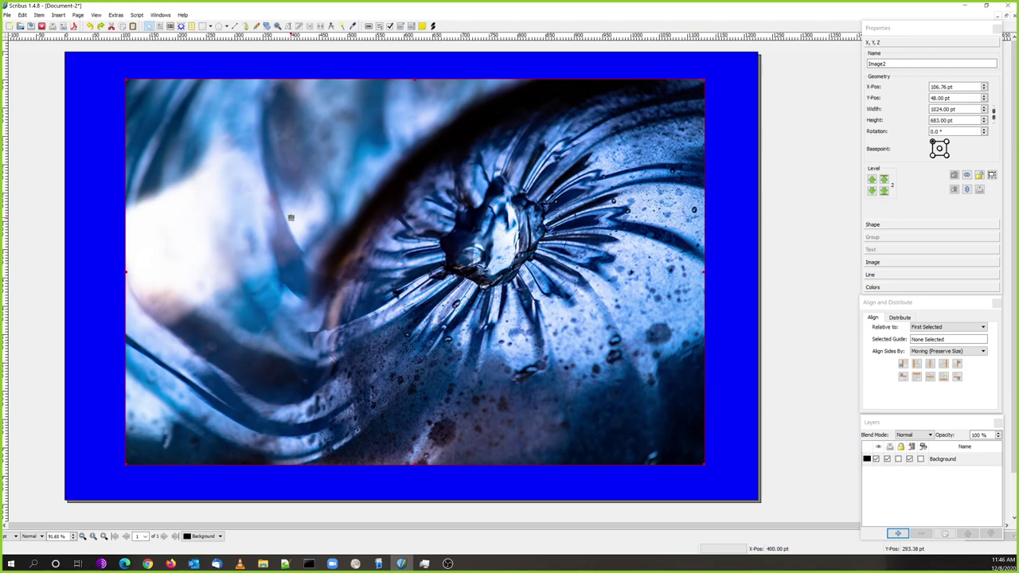
right_click(225, 160)
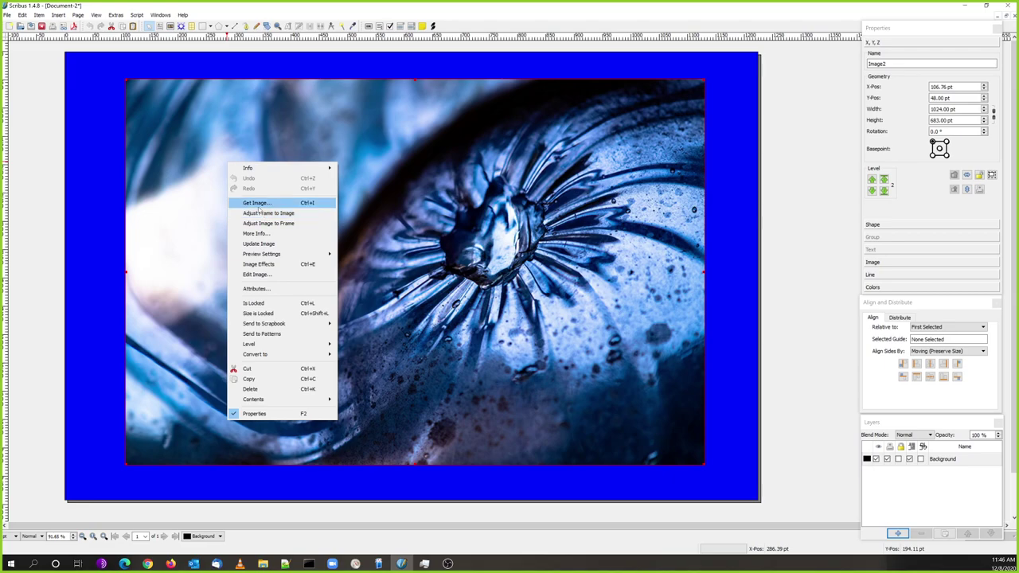
click(258, 213)
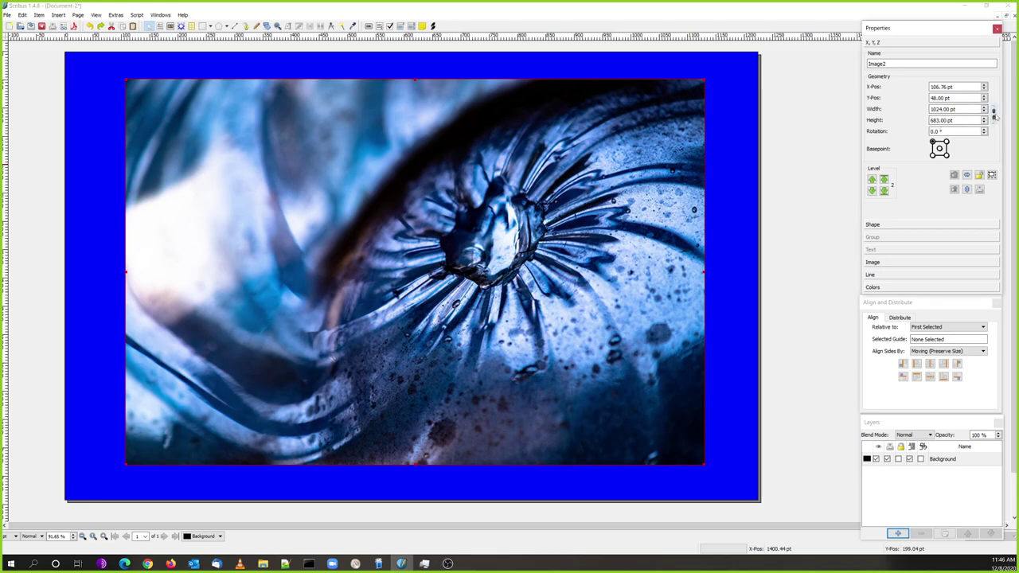
Link the image frame's width and height, try a width of 400 pt, and set the width to 300 pt
click(993, 117)
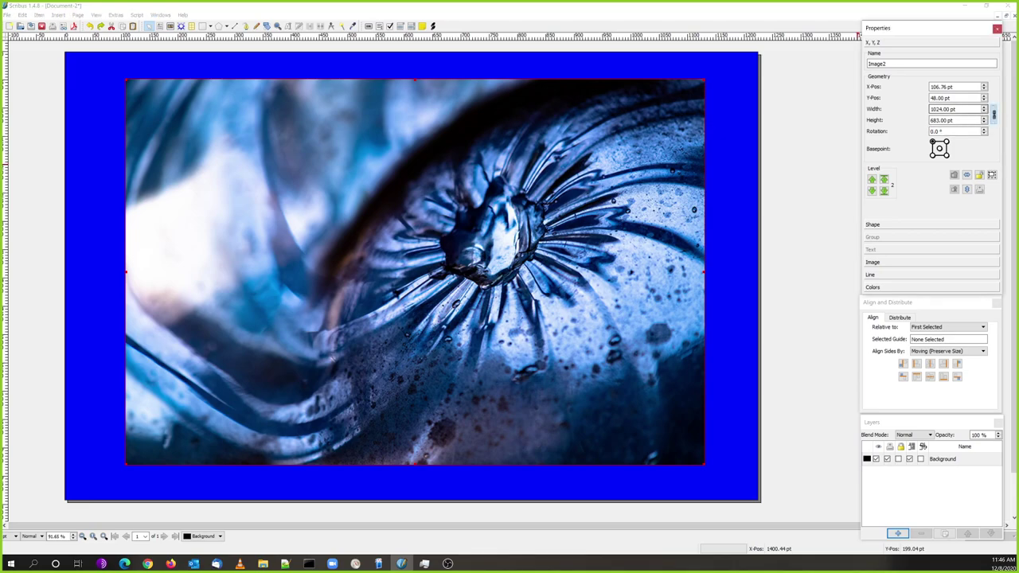
drag(956, 109, 896, 111)
text(400)
key(Tab)
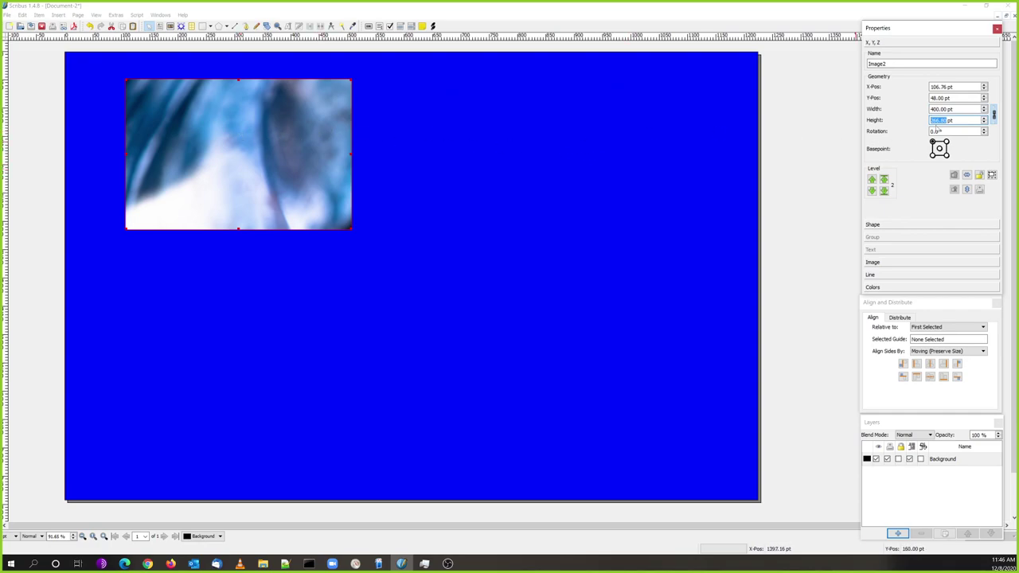
key(shift+Tab)
text(300)
key(Tab)
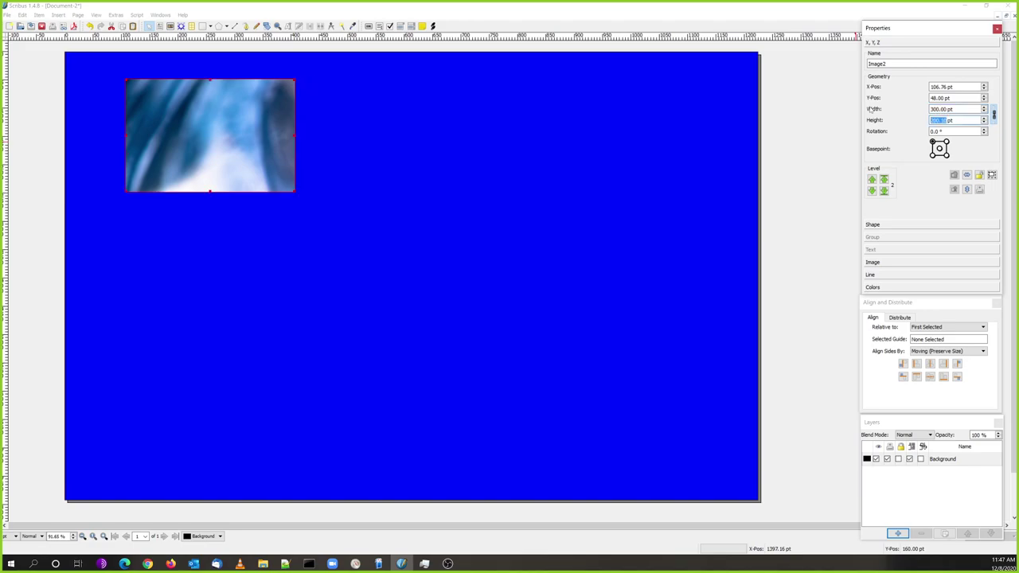
Adjust the image to its frame and move the frame to about X 461 pt, Y 87 pt
right_click(187, 137)
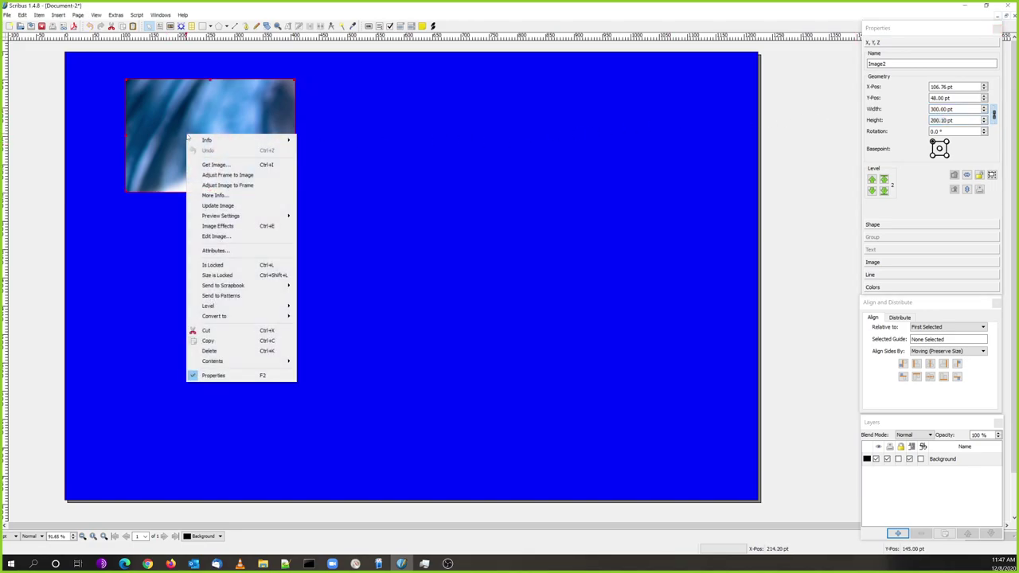
click(221, 185)
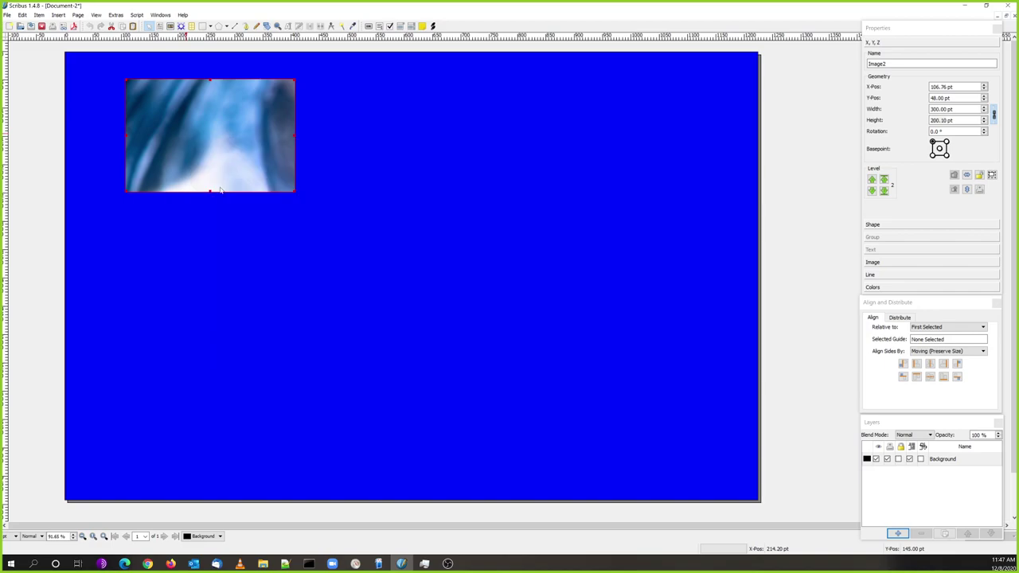
drag(210, 140, 410, 156)
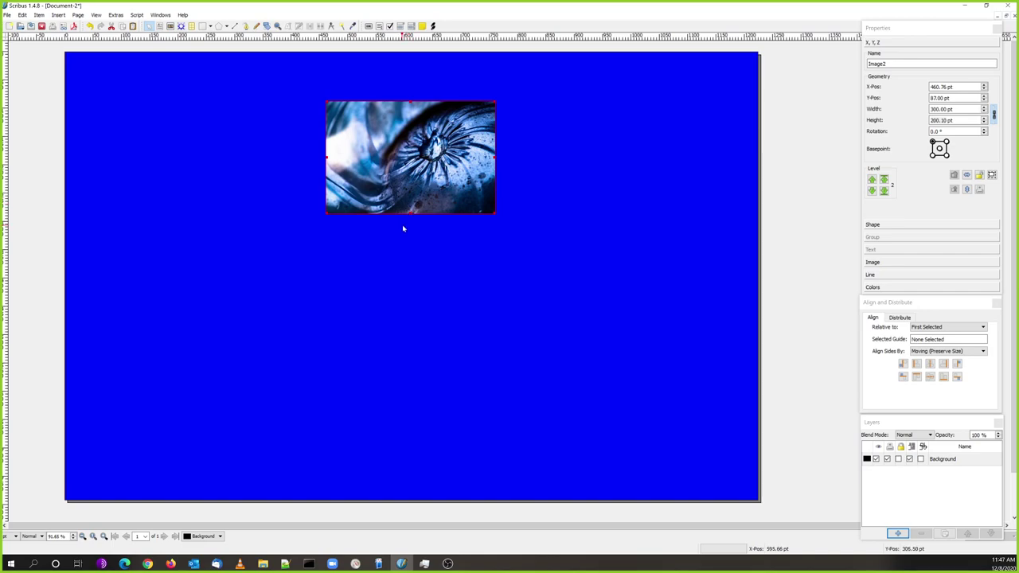
Duplicate the image frame and place the copy below and right of the original at about X 622 pt, Y 260 pt
key(ctrl+d)
drag(422, 160, 513, 257)
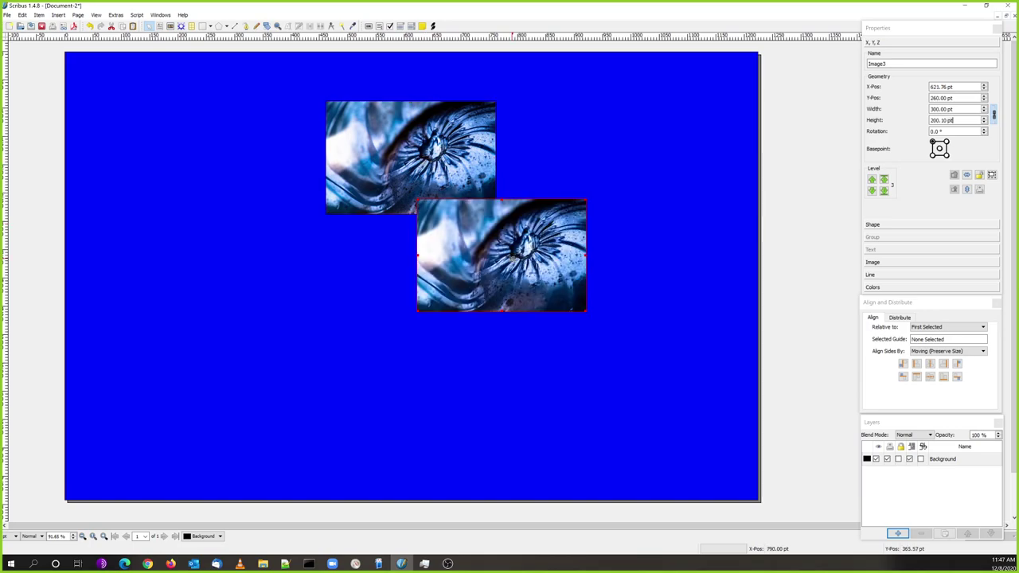
right_click(503, 253)
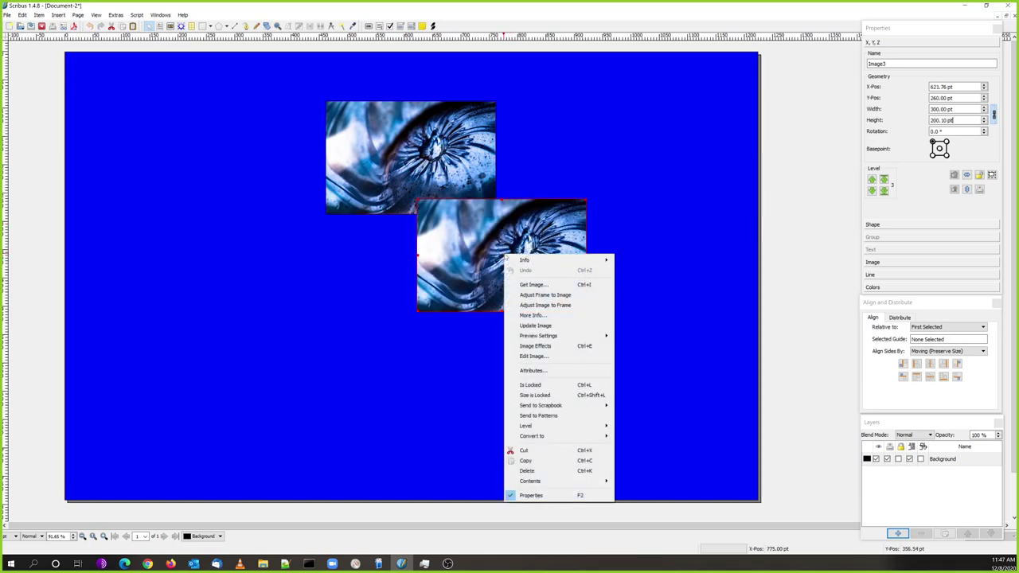
click(632, 158)
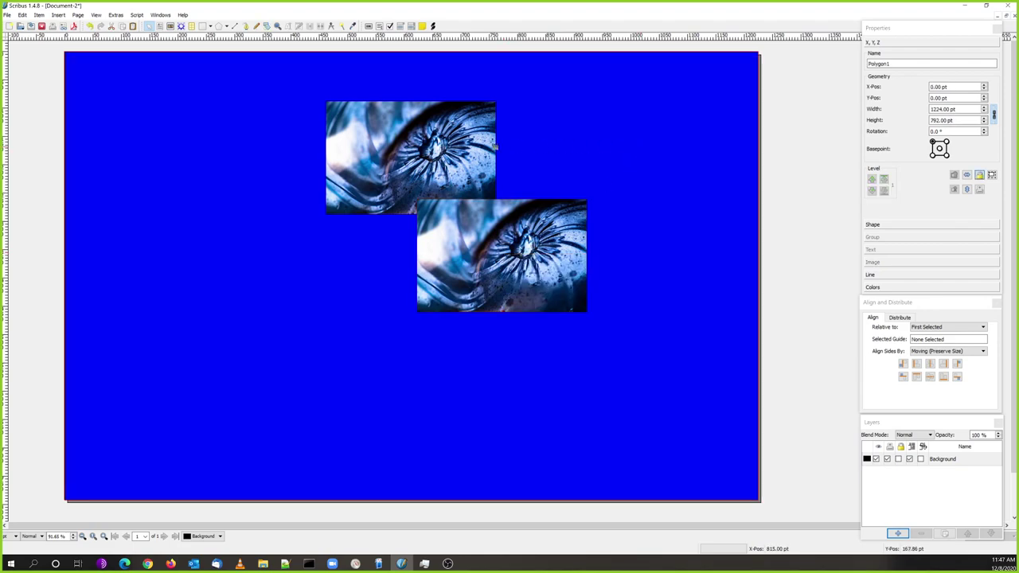
Load Barcelona Gaudi Park2 small.jpg into the duplicated frame and move the frame to about X 517 pt, Y 351 pt
click(512, 265)
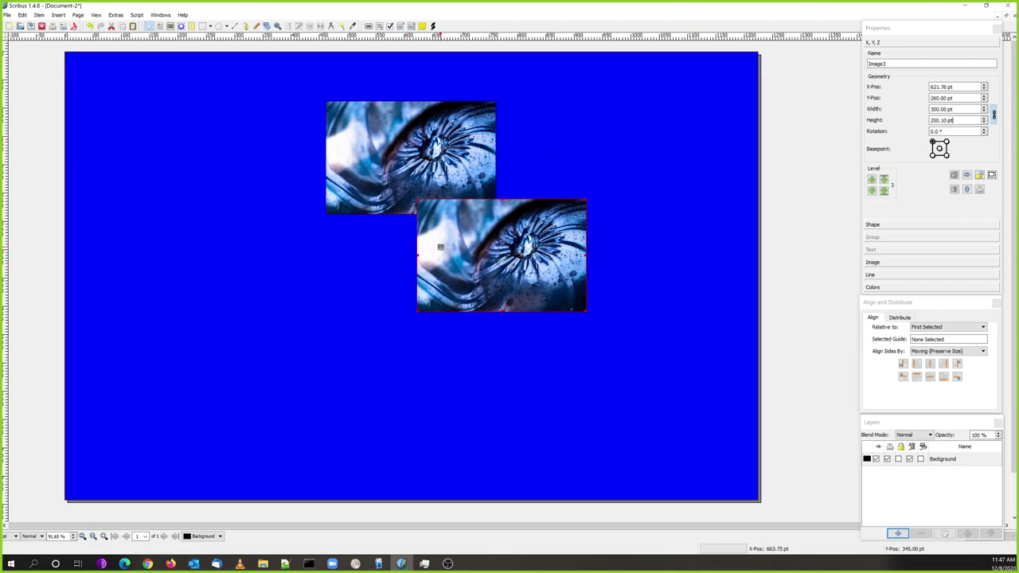
right_click(495, 254)
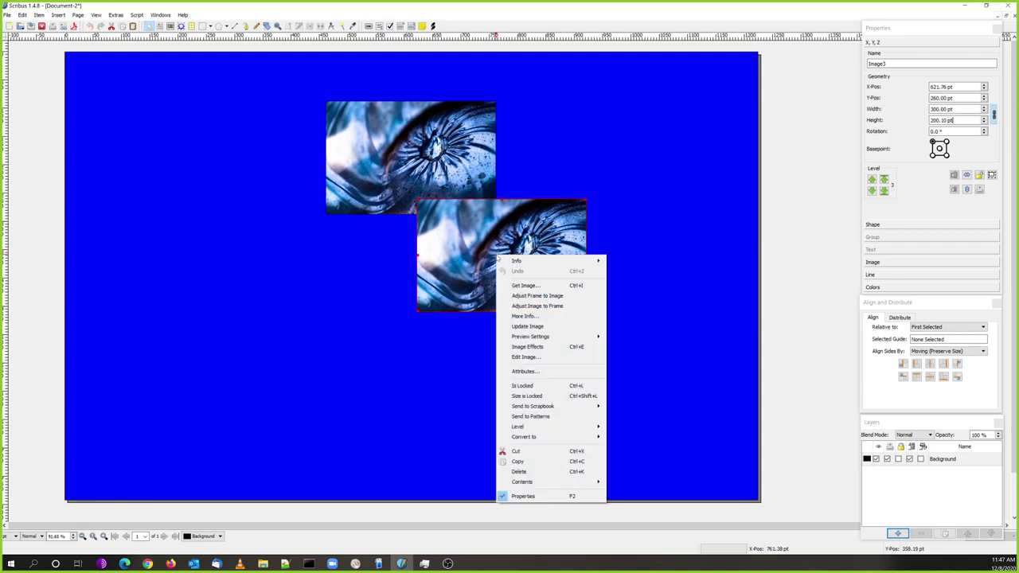
click(537, 306)
right_click(506, 265)
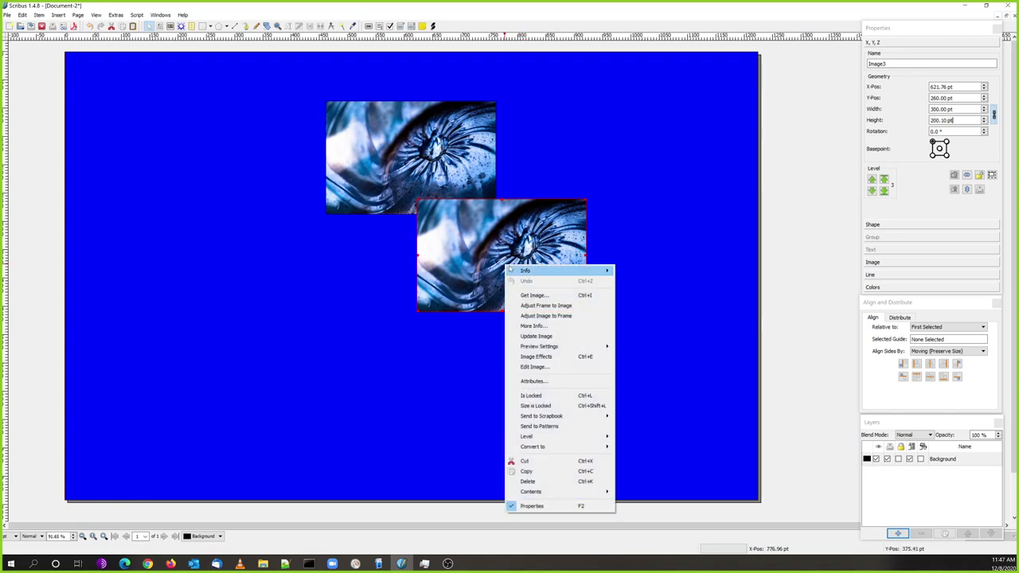
mouse_move(509, 269)
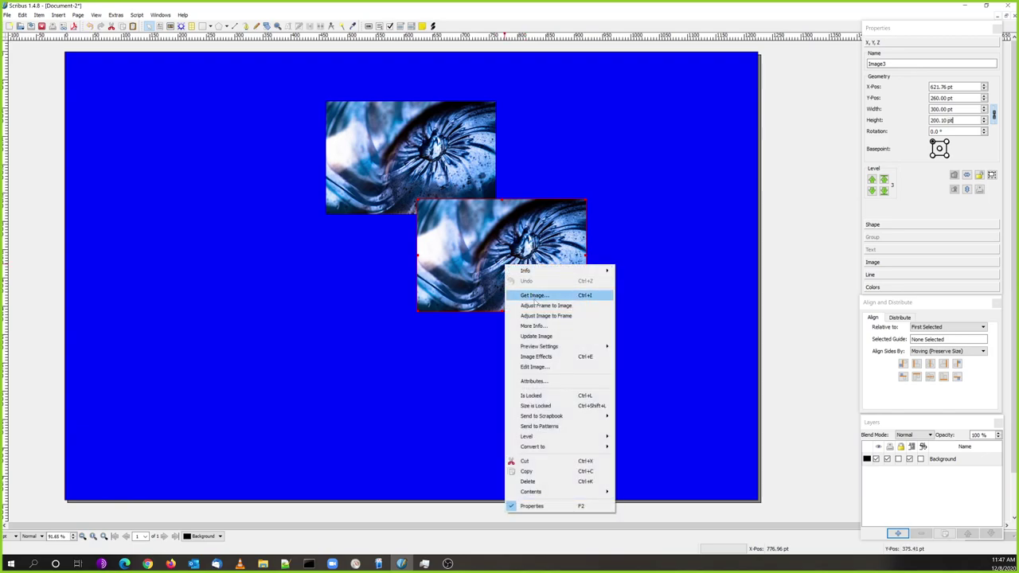
click(534, 296)
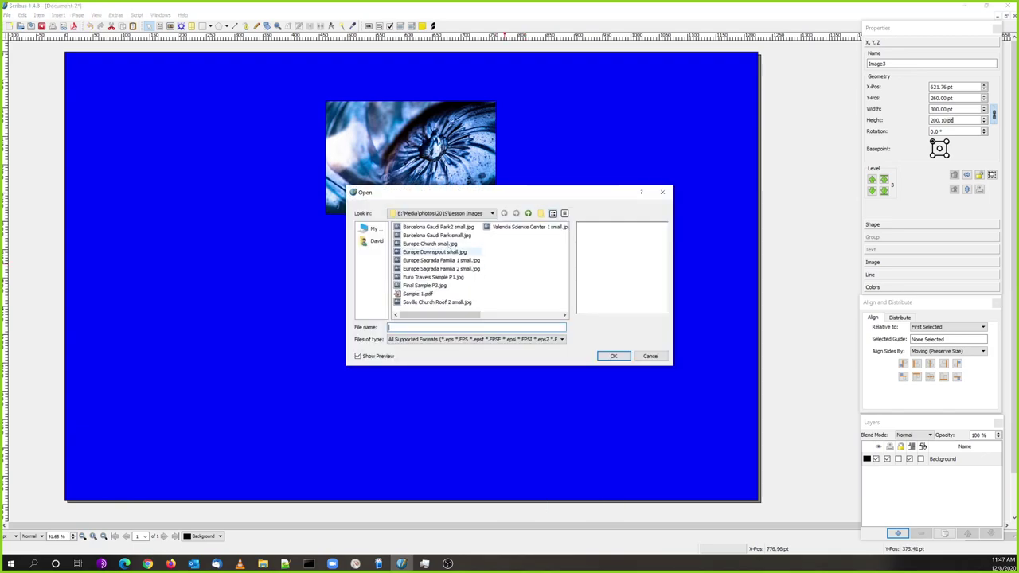
click(444, 229)
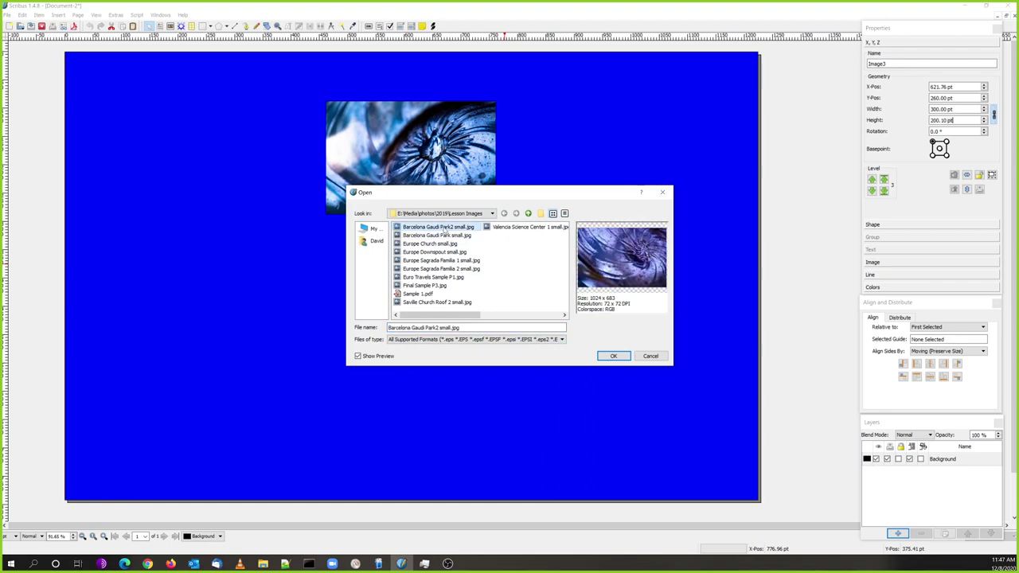
click(613, 355)
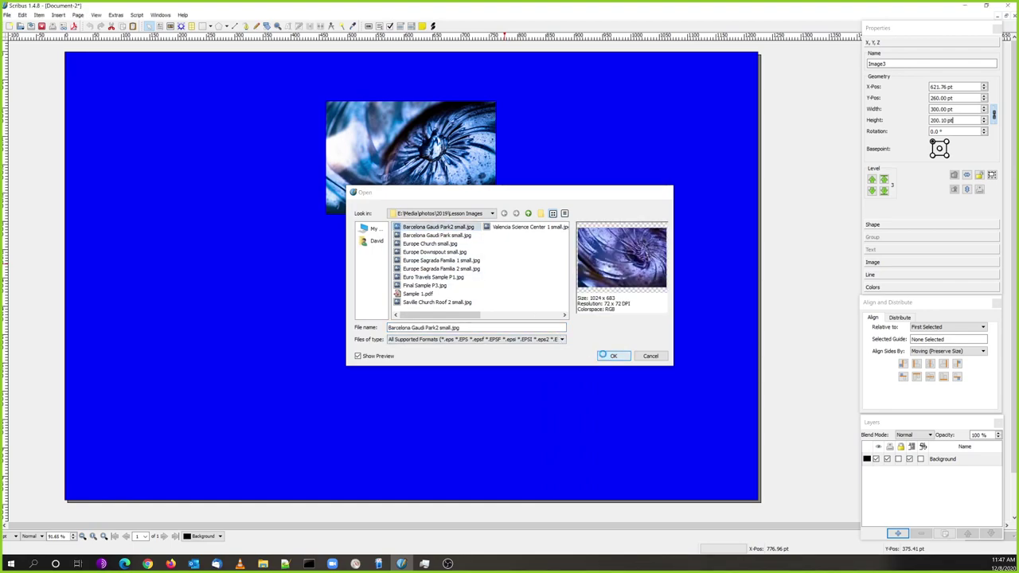
drag(490, 224, 431, 276)
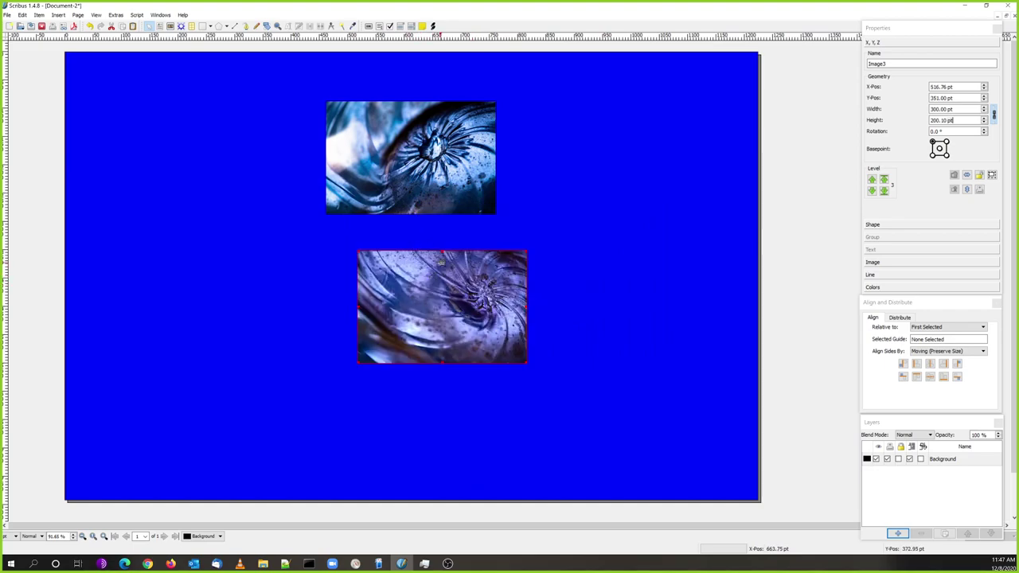
Draw a portrait image frame about 241 by 314 pt beside the two pictures, at about X 953 pt, Y 216 pt
click(58, 15)
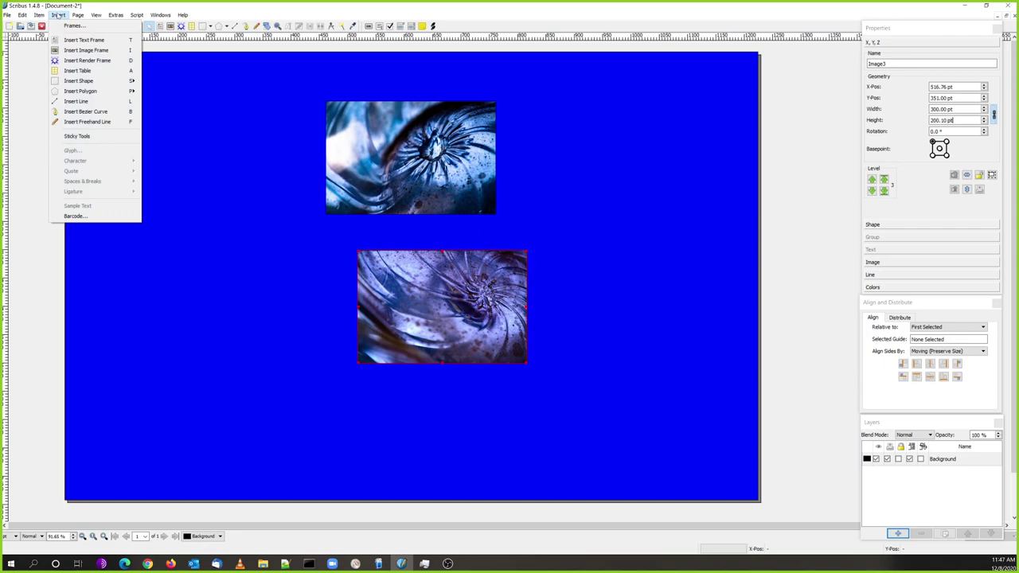
click(80, 50)
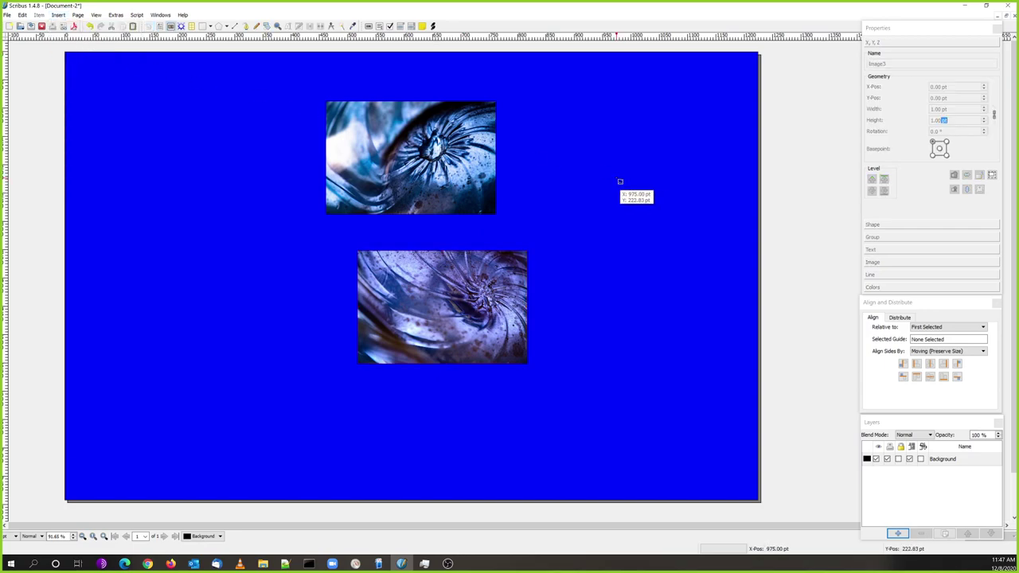
drag(605, 175, 744, 356)
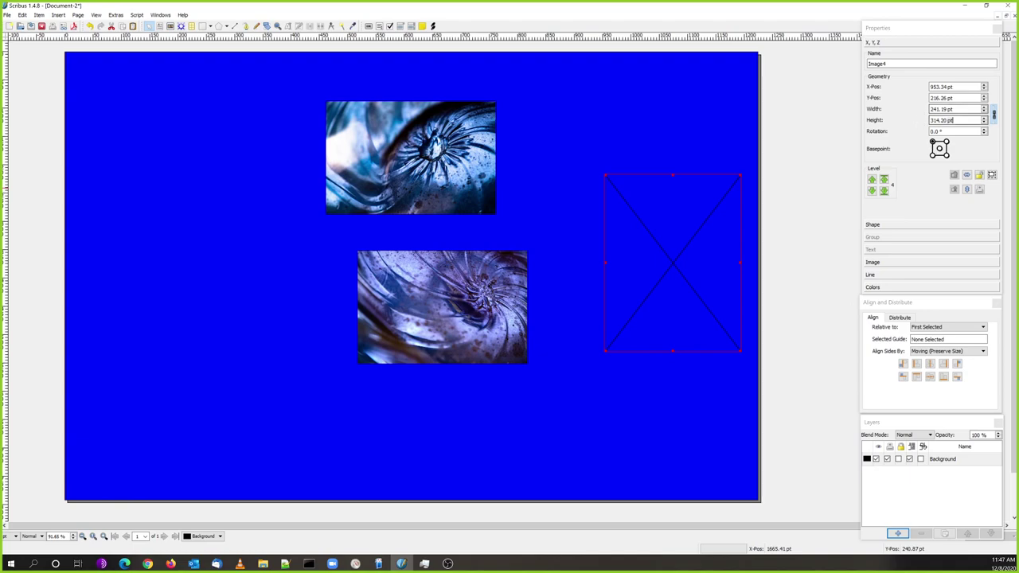
Set the empty portrait frame's height to 300 pt with proportions linked and move it to about X 902 pt, Y 108 pt
click(425, 151)
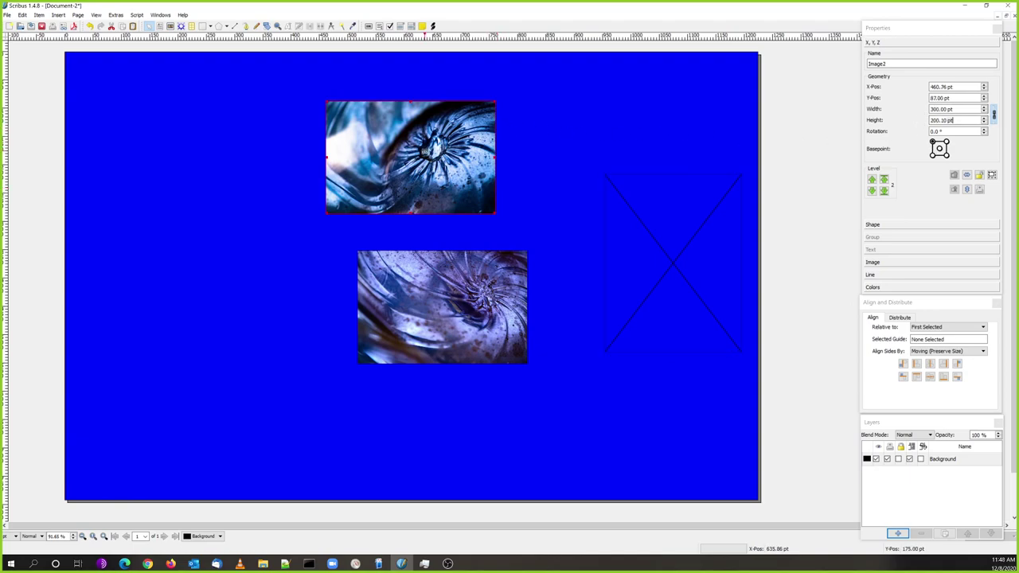
click(696, 268)
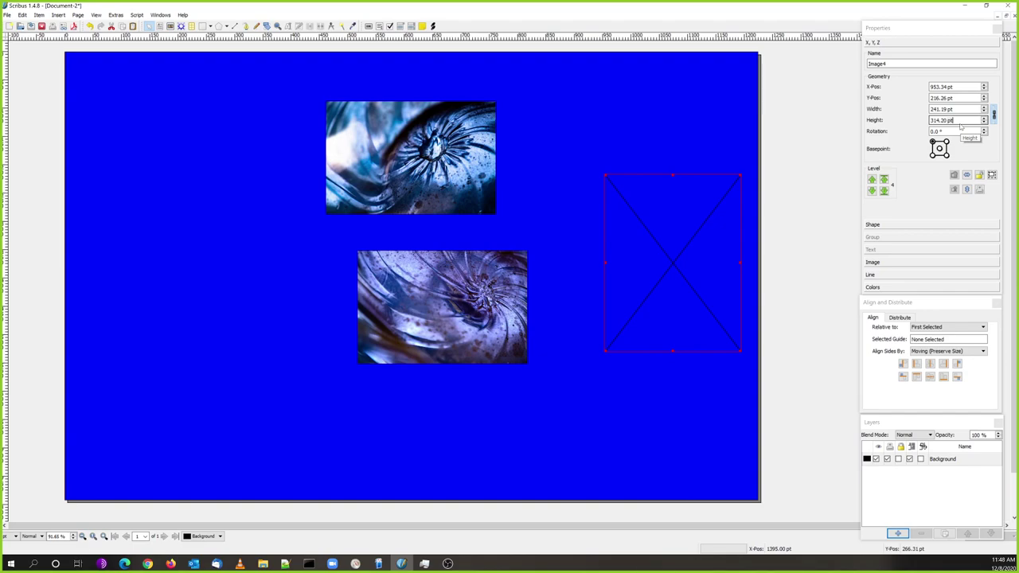
click(994, 116)
click(953, 120)
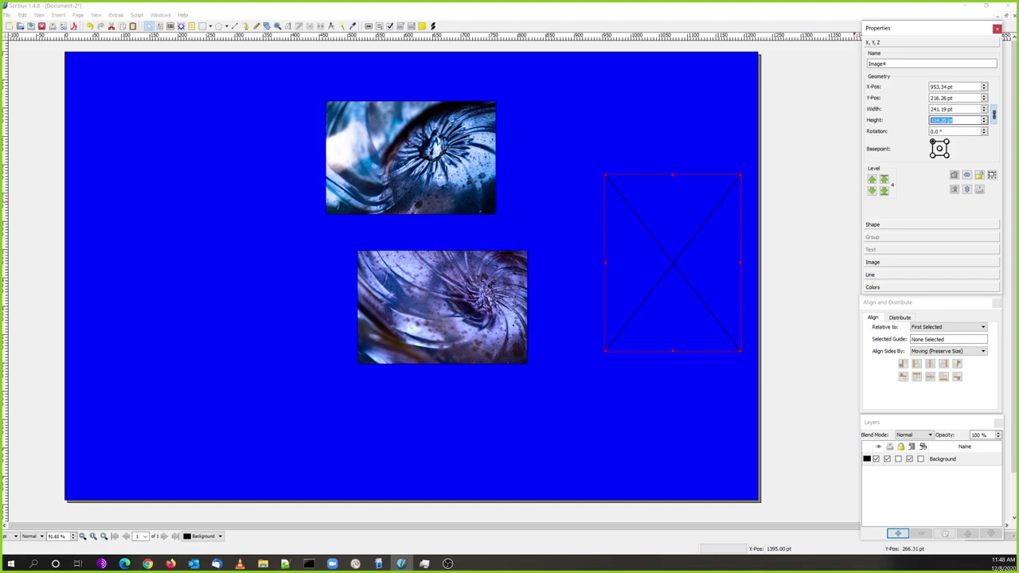
text(300)
key(Return)
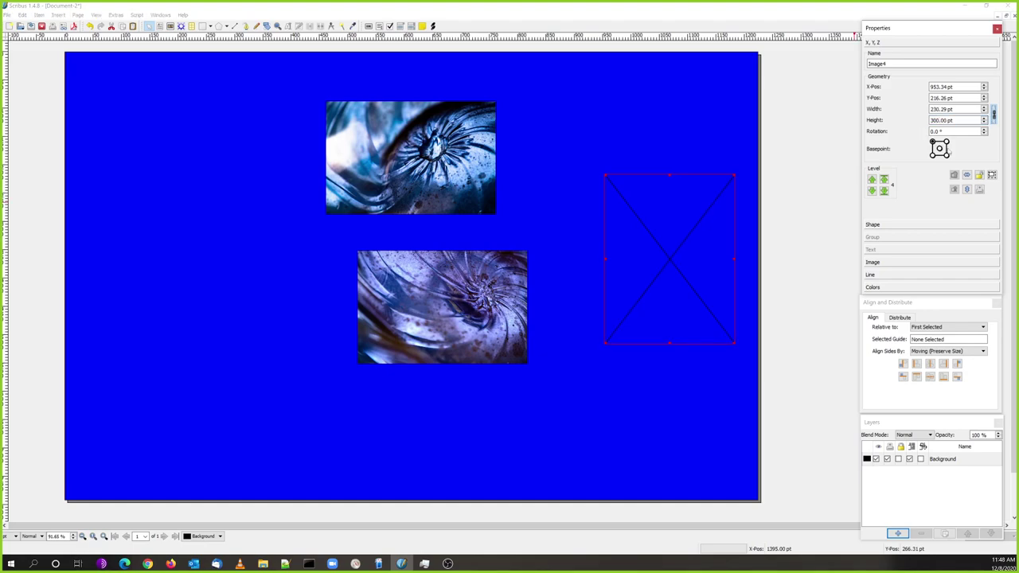
drag(665, 242, 635, 181)
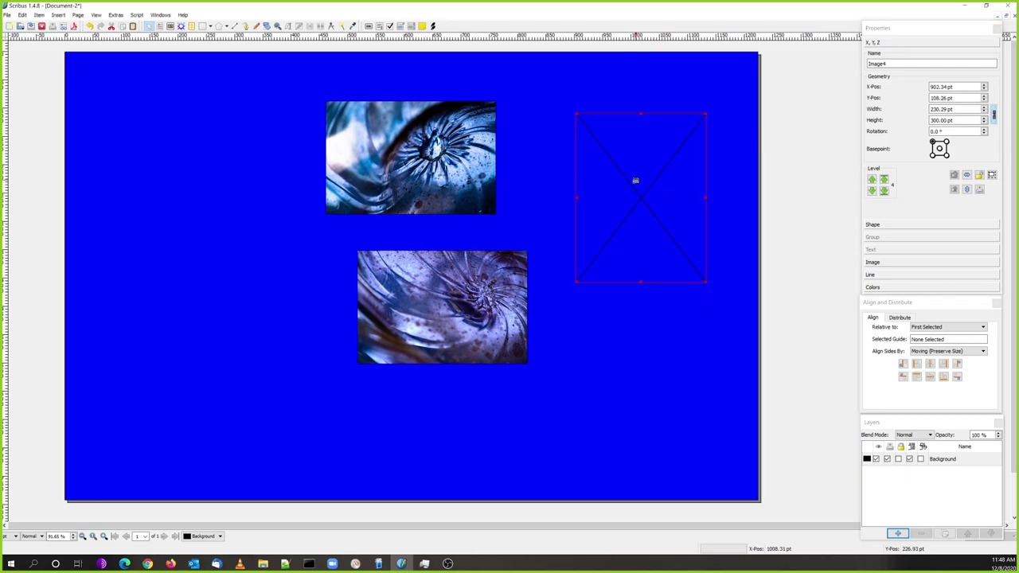
Load Europe Sagrada Familia 1 small.jpg into the empty portrait frame
right_click(634, 182)
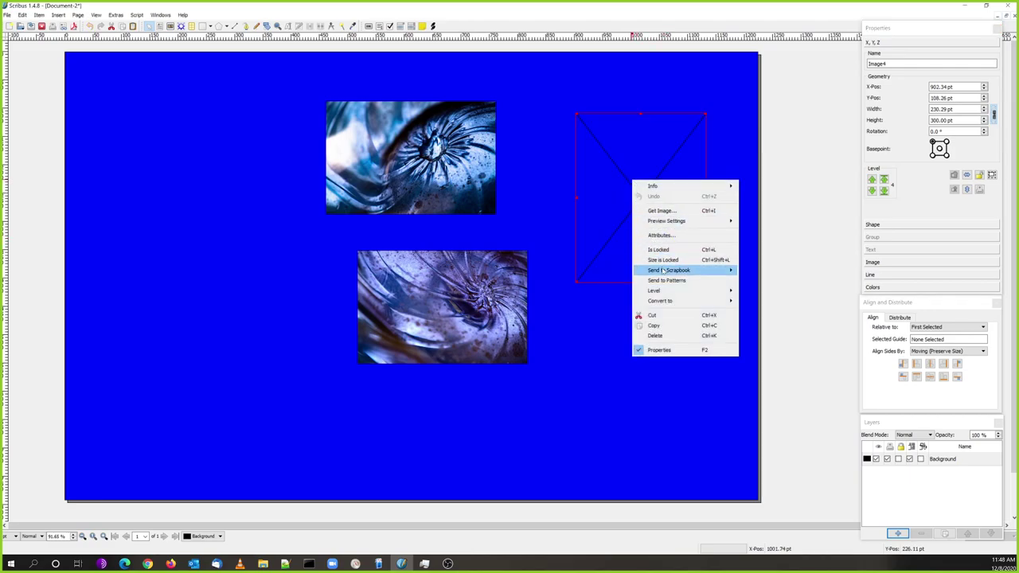
click(658, 210)
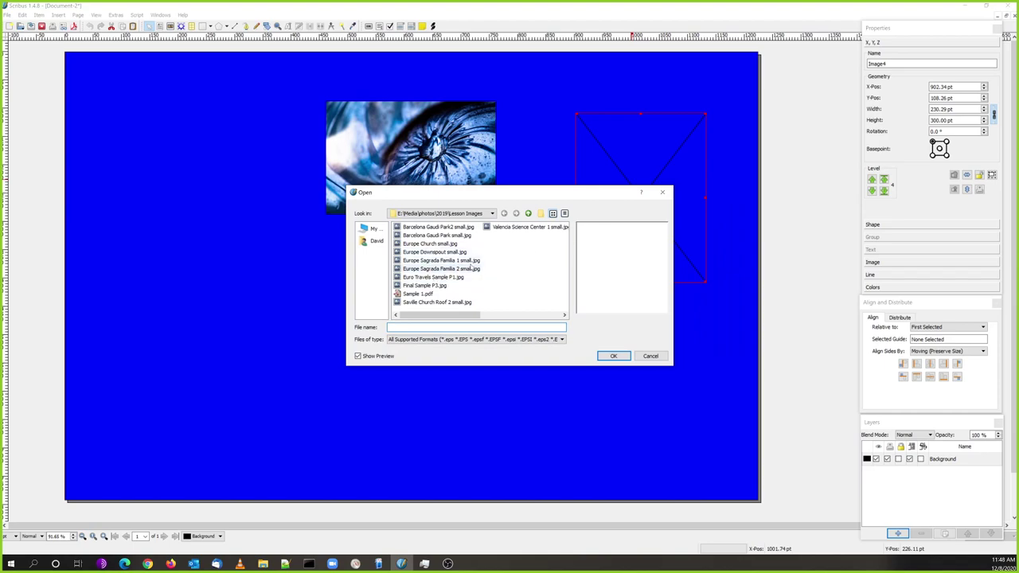
click(442, 260)
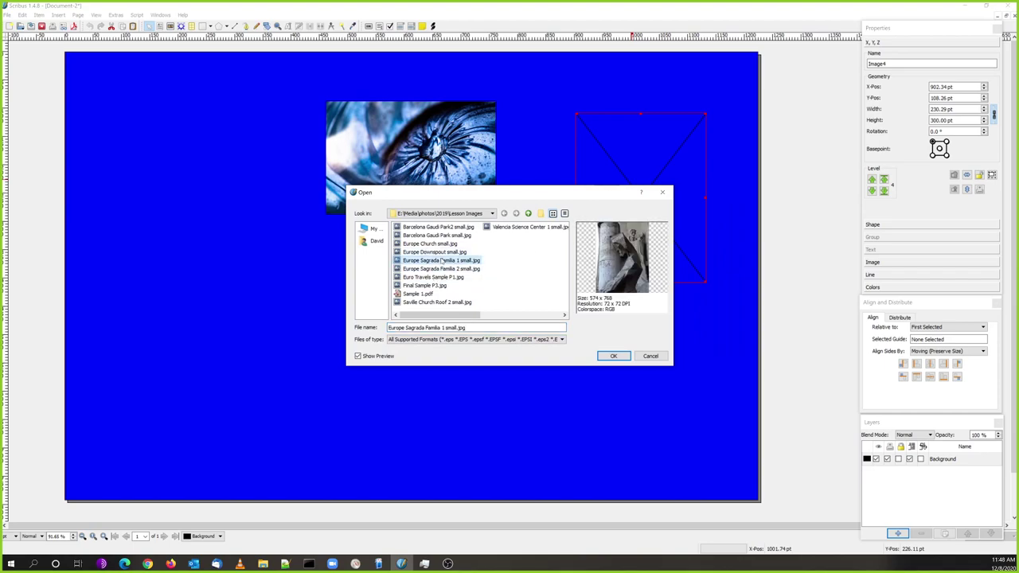
click(613, 355)
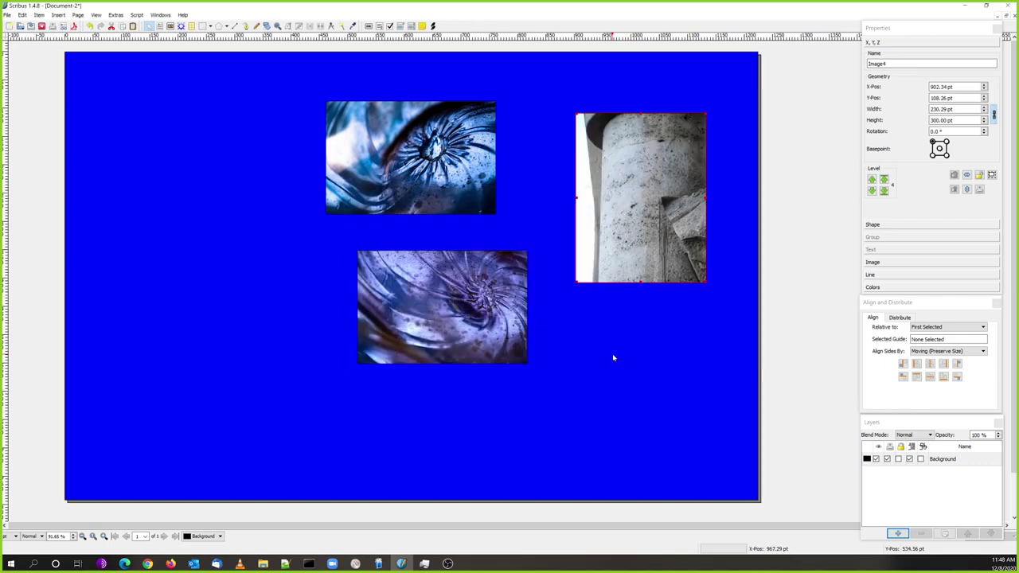
Adjust the statue image to its frame, and fit the frame to the scaled image
right_click(653, 187)
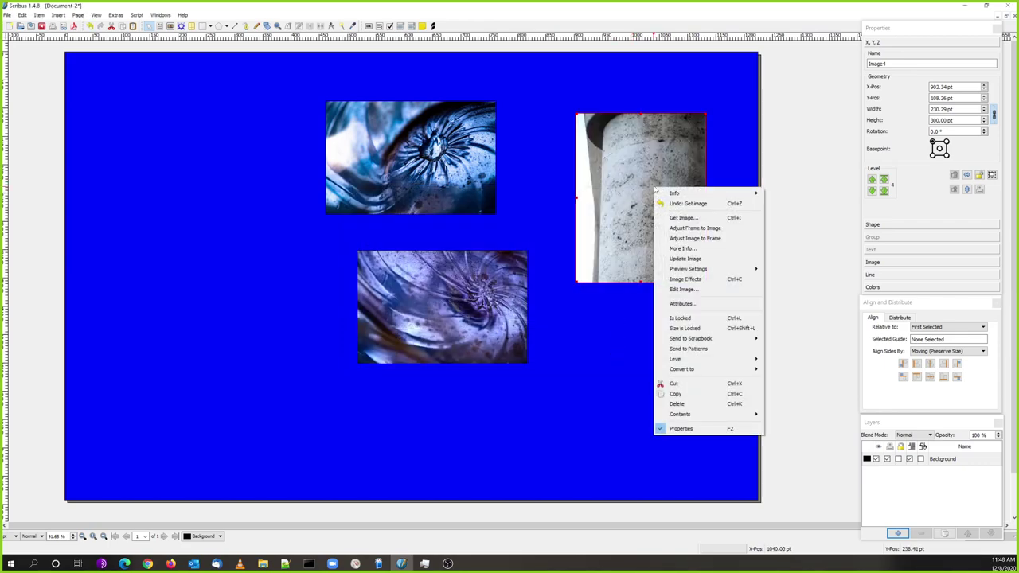
click(685, 238)
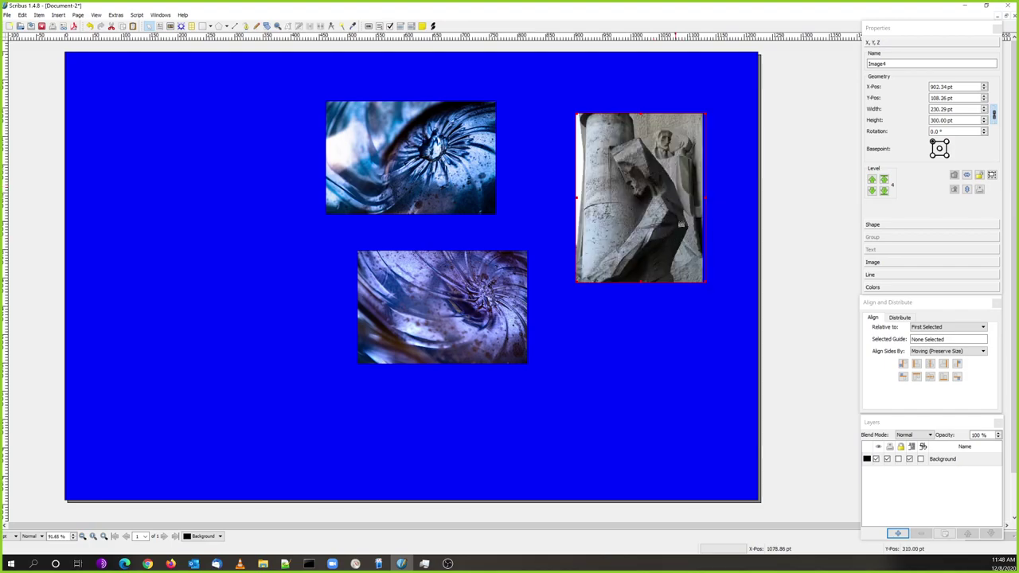
right_click(611, 207)
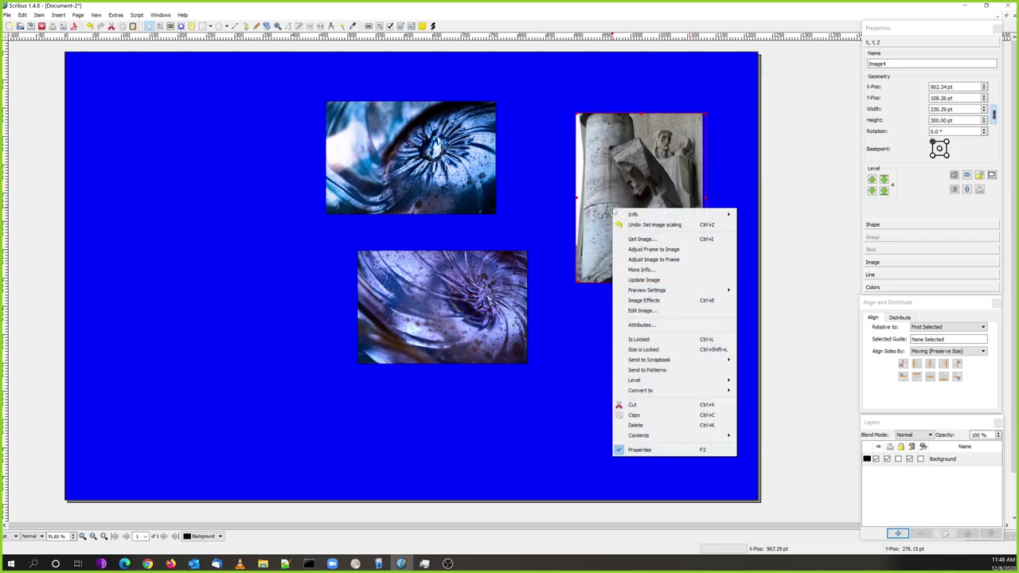
click(648, 250)
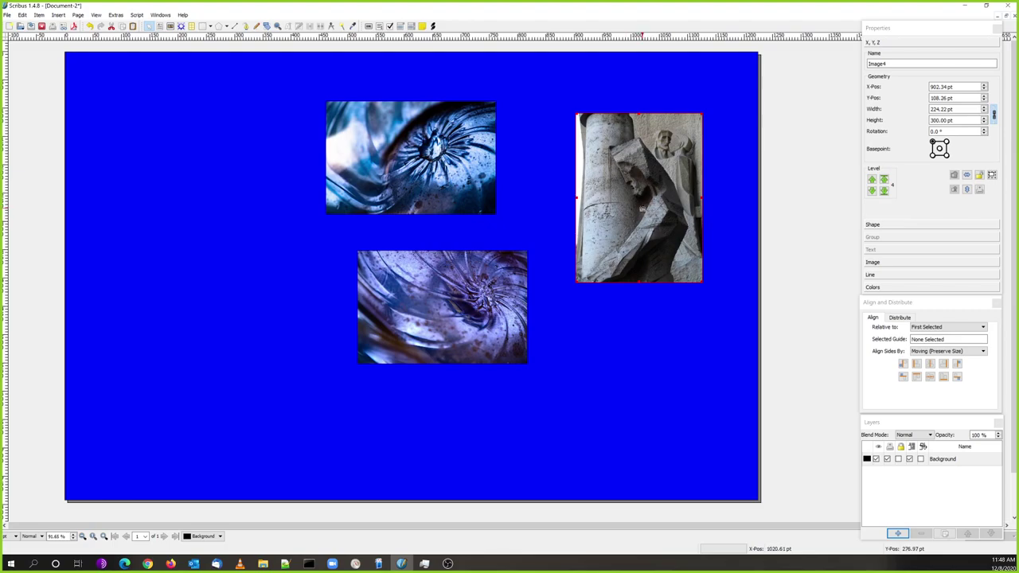
Paste a copy of the statue frame at about X 872 pt, Y 420 pt and load Europe Sagrada Familia 2 small.jpg into it
key(ctrl+v)
drag(636, 204, 619, 381)
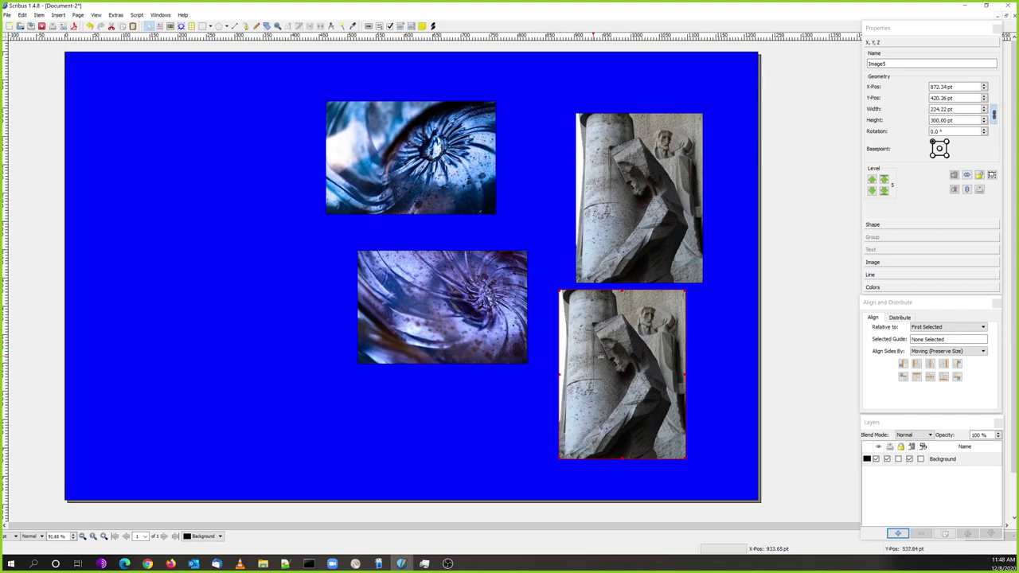
right_click(601, 355)
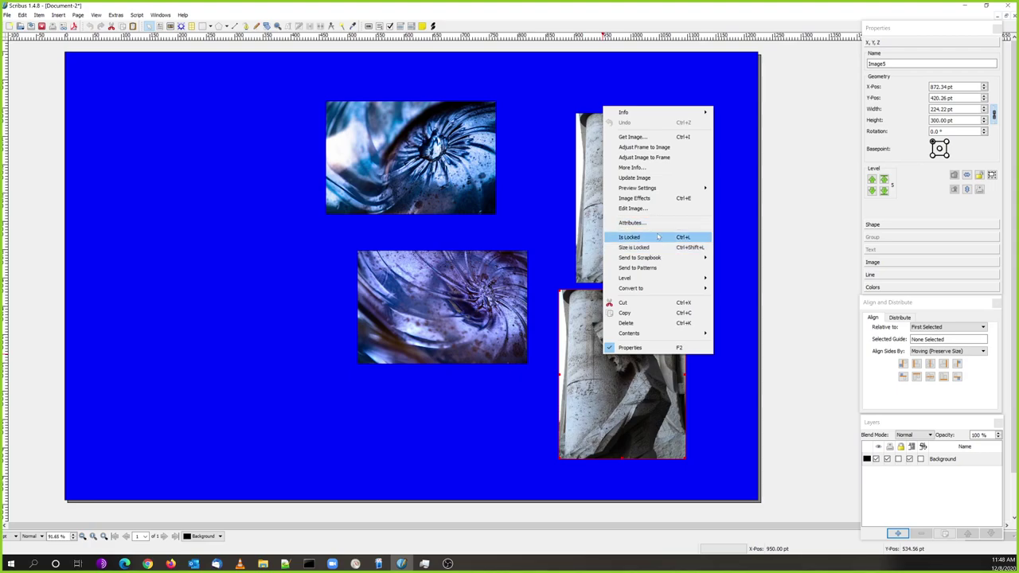
click(646, 137)
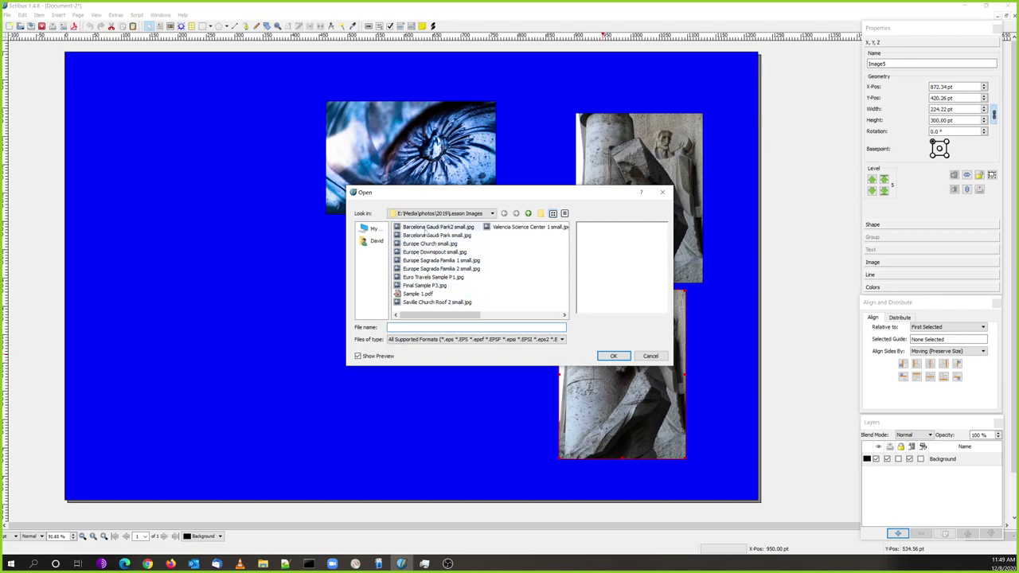
click(446, 269)
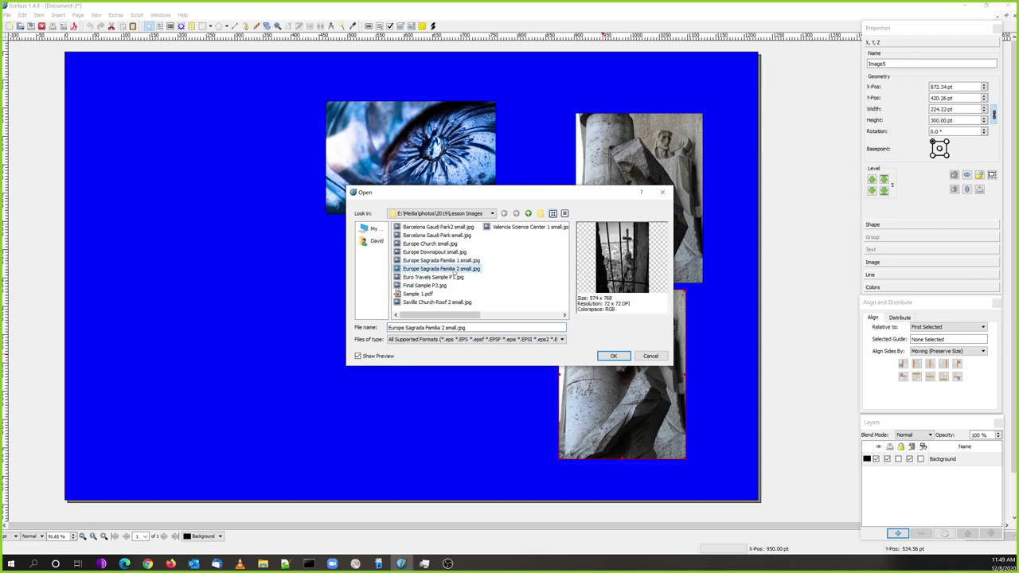
click(614, 355)
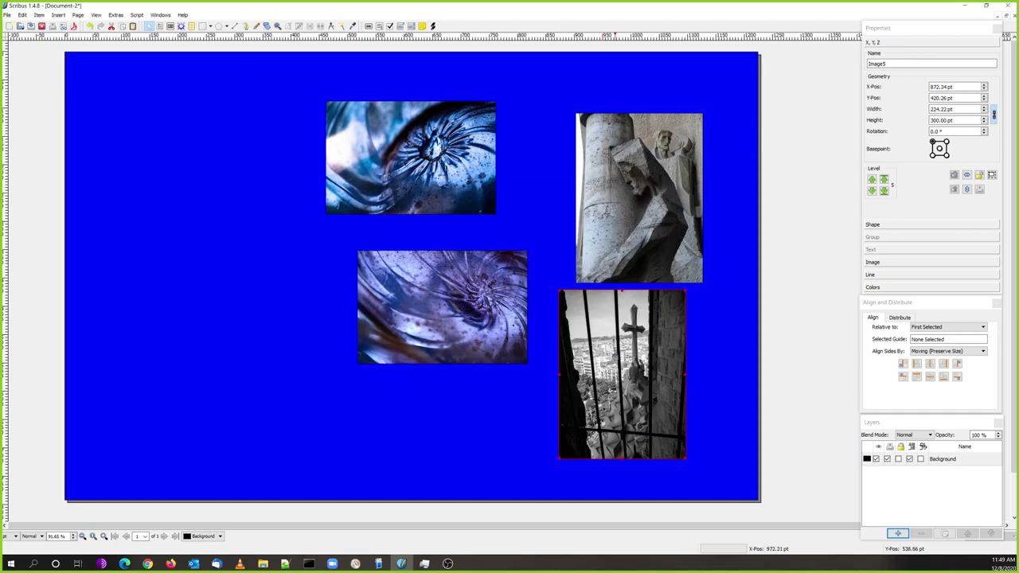
Spread the four frames apart, placing the cross photo at about X 974, Y 103 pt and the purple spiral at about X 344, Y 261 pt
drag(616, 360, 675, 179)
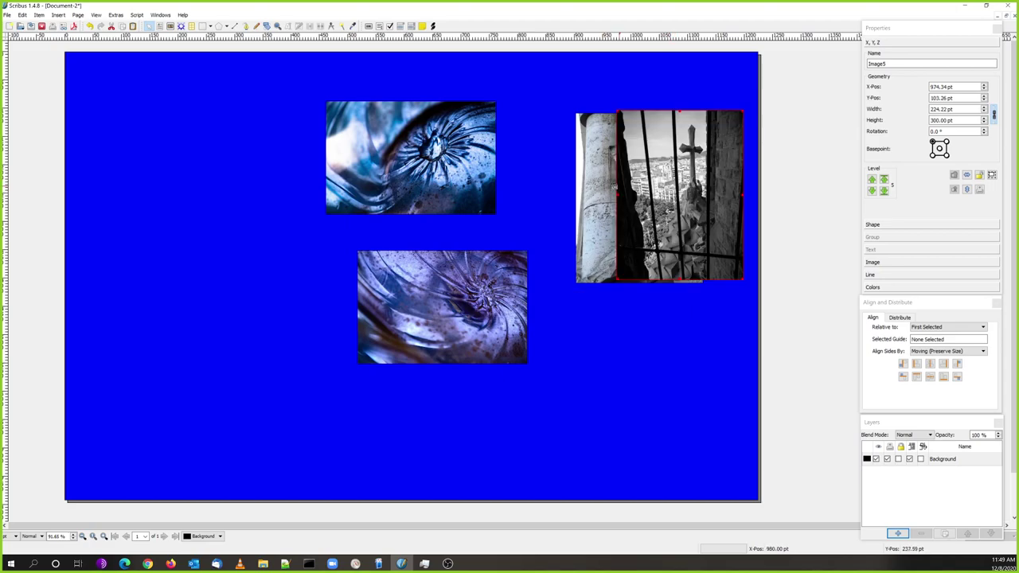
drag(600, 202, 485, 243)
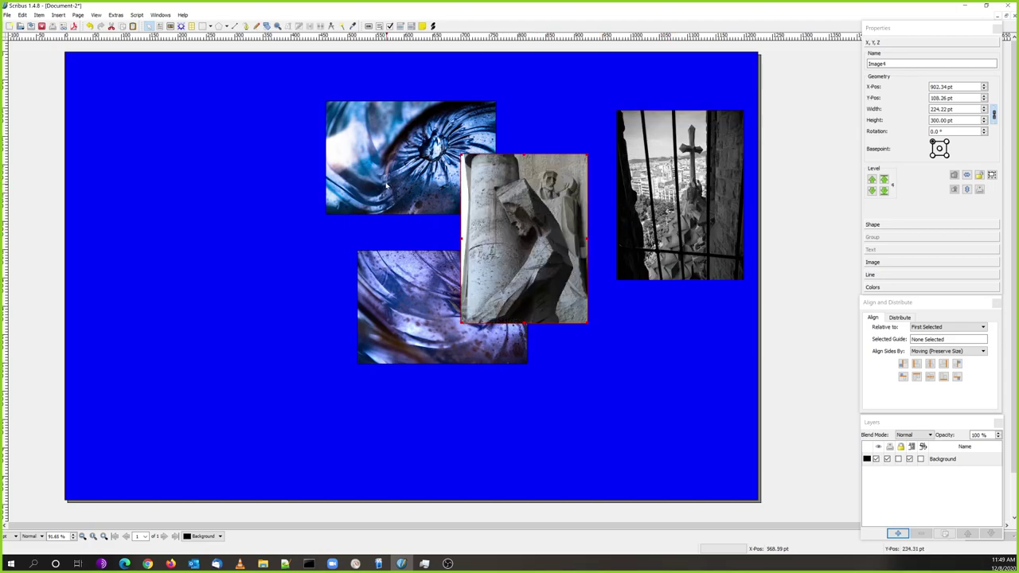
drag(383, 178, 264, 140)
drag(399, 320, 301, 270)
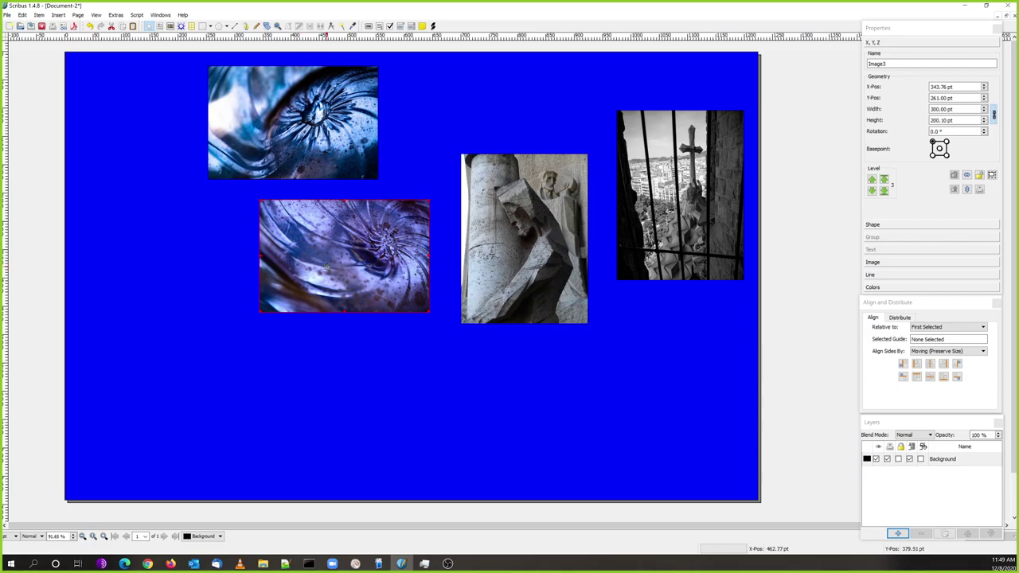
Duplicate the purple spiral frame to about X 200, Y 464 pt and load Valencia Science Center 1 small.jpg into the copy
key(ctrl+d)
drag(377, 259, 298, 374)
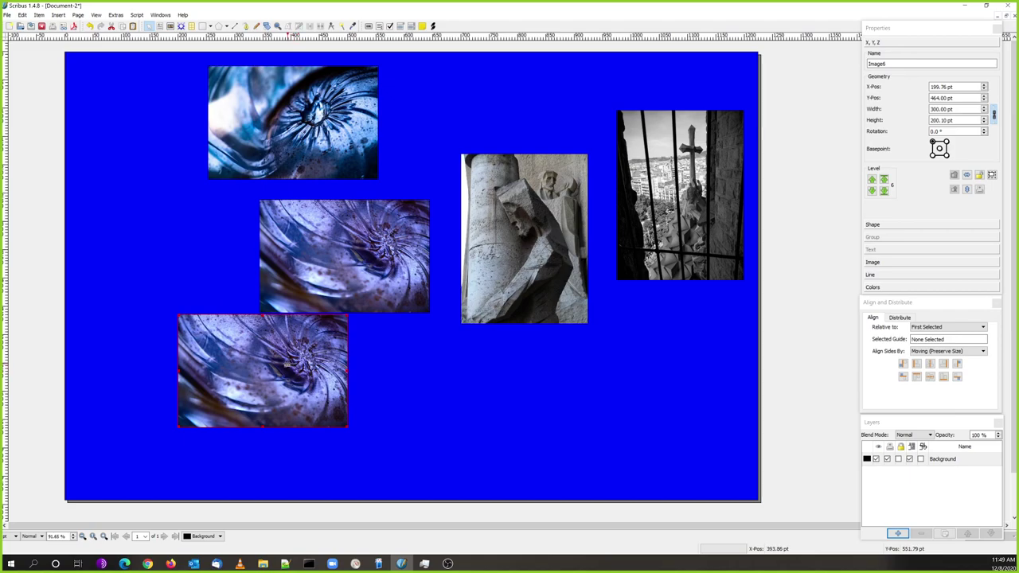
right_click(283, 364)
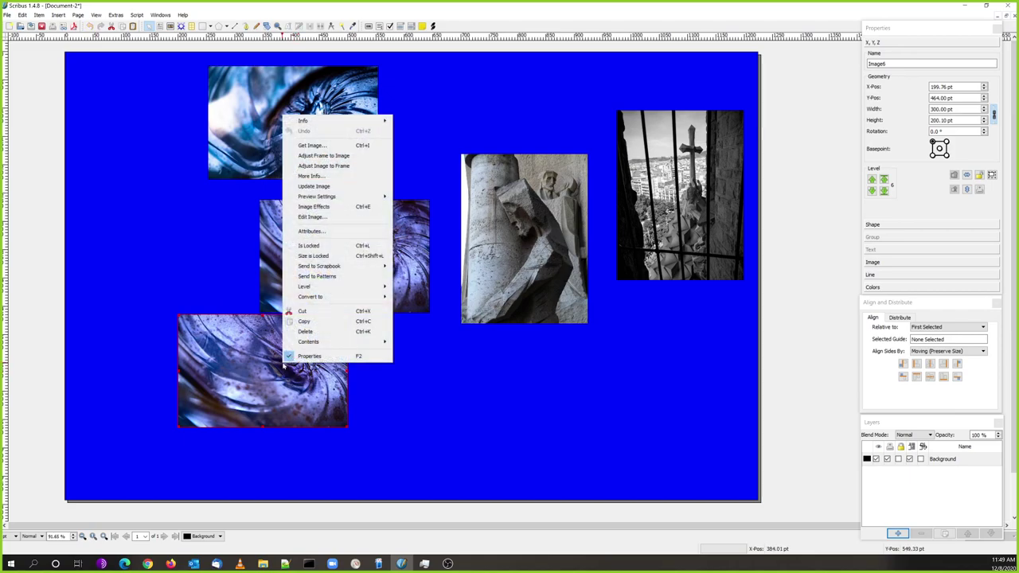
click(322, 146)
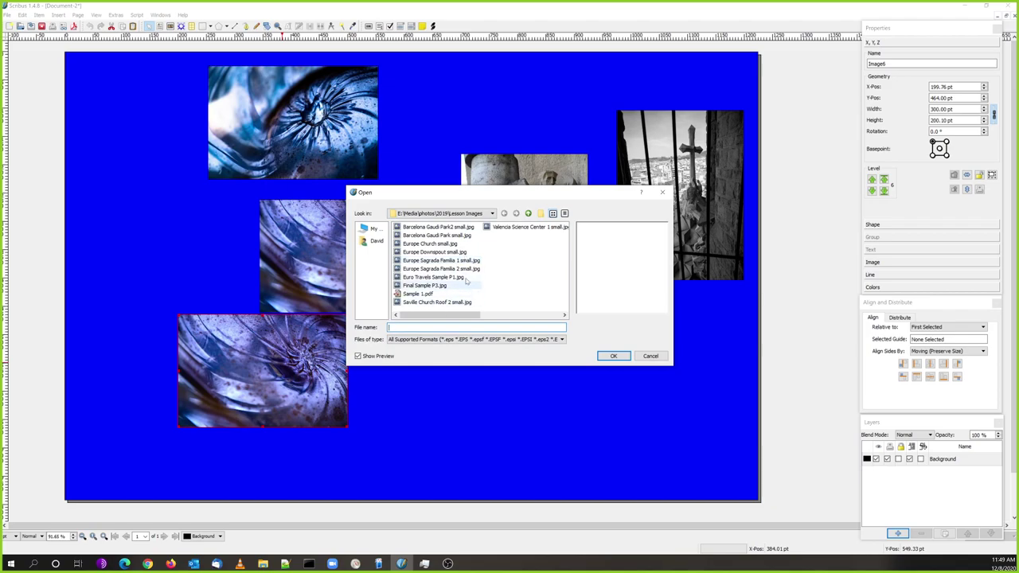
click(526, 228)
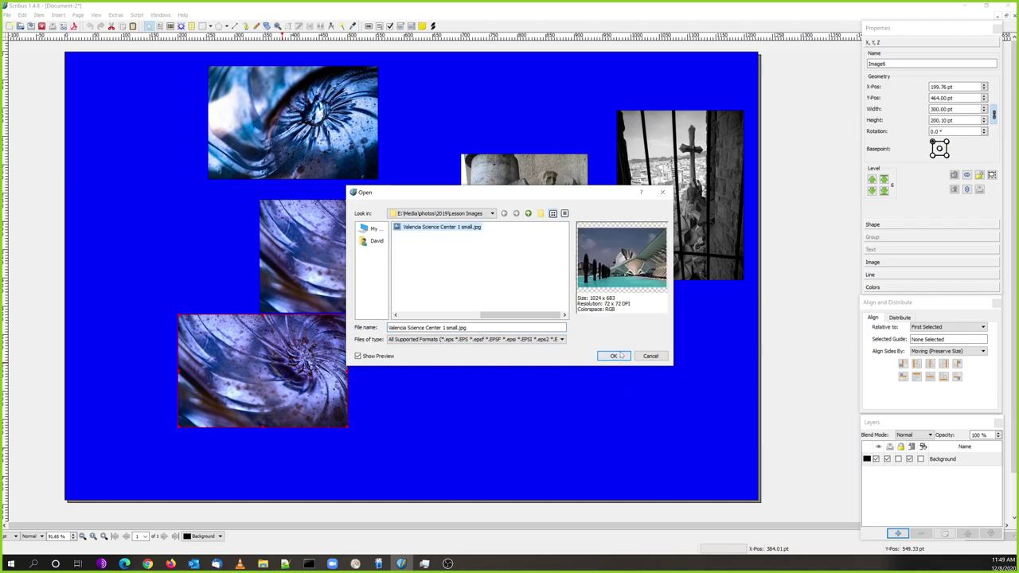
click(617, 355)
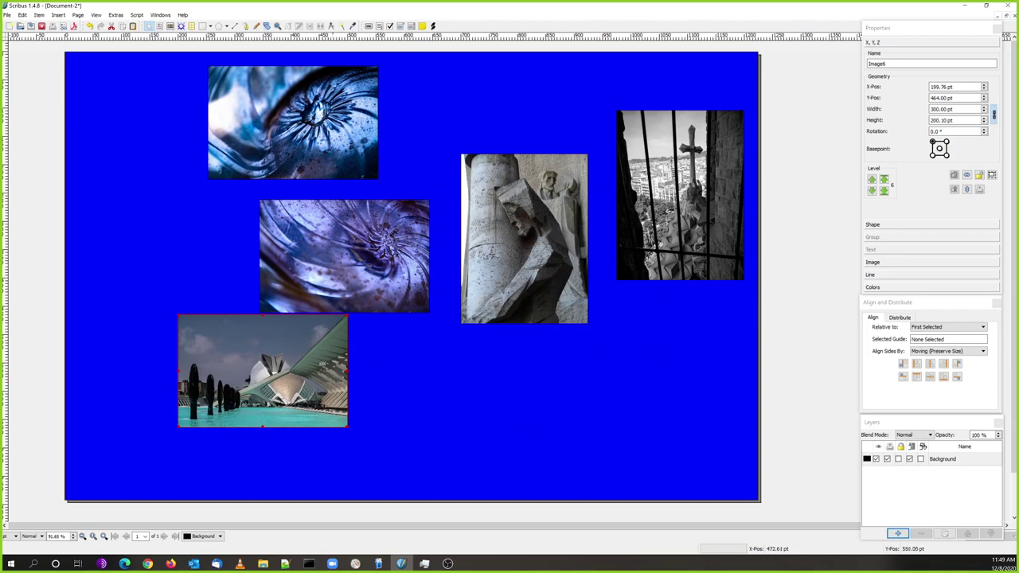
Fit the science center frame to its image and move it to about X 288, Y 512 pt
right_click(299, 363)
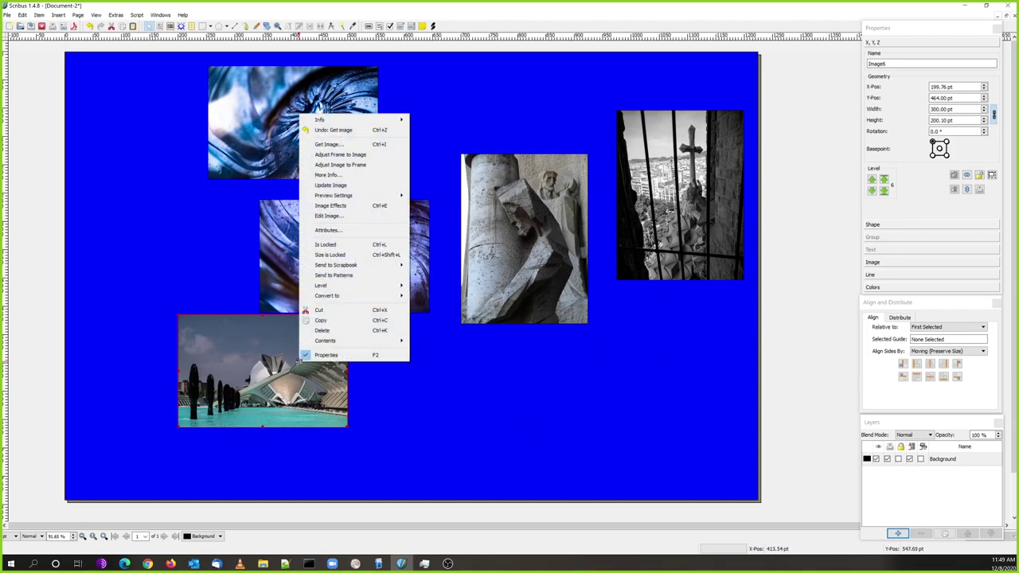
click(338, 156)
drag(262, 370, 313, 397)
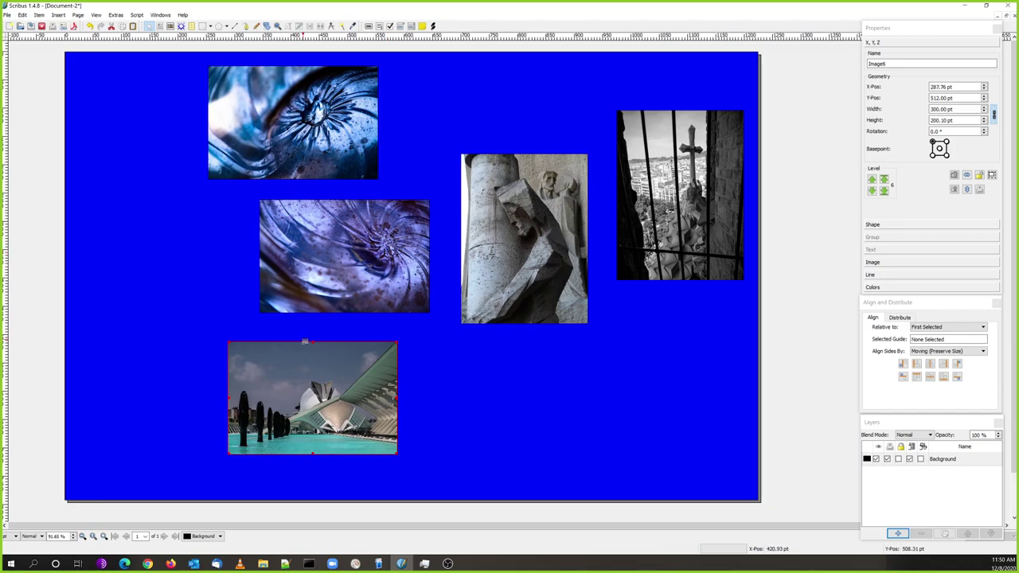
Try a looser arrangement with the science center at about X 89, Y 244 pt, repositioning both spirals and the statue around it
drag(334, 388, 251, 279)
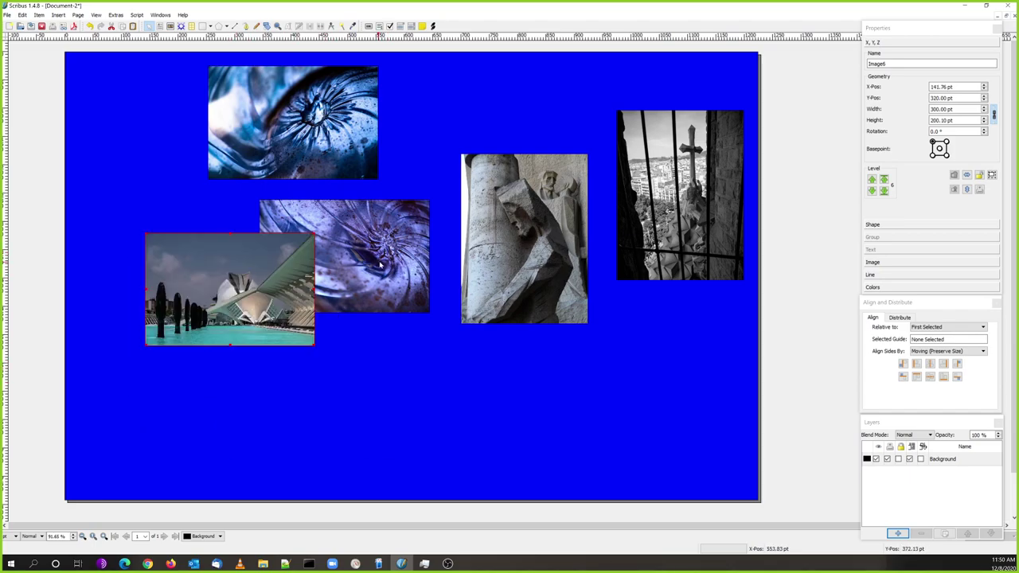
drag(381, 264, 449, 376)
drag(331, 146, 493, 144)
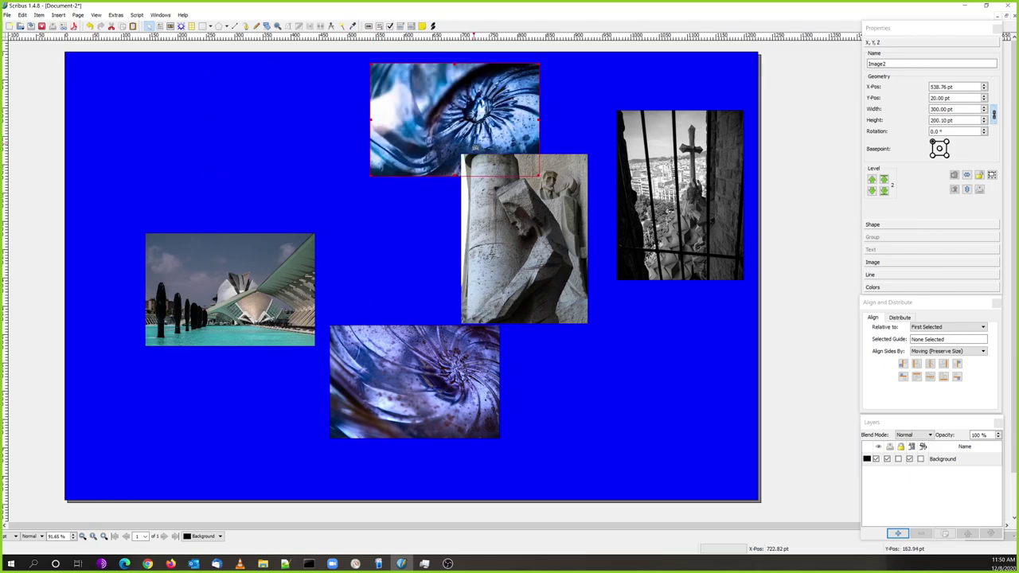
drag(549, 269, 607, 372)
drag(462, 170, 363, 173)
drag(253, 271, 223, 227)
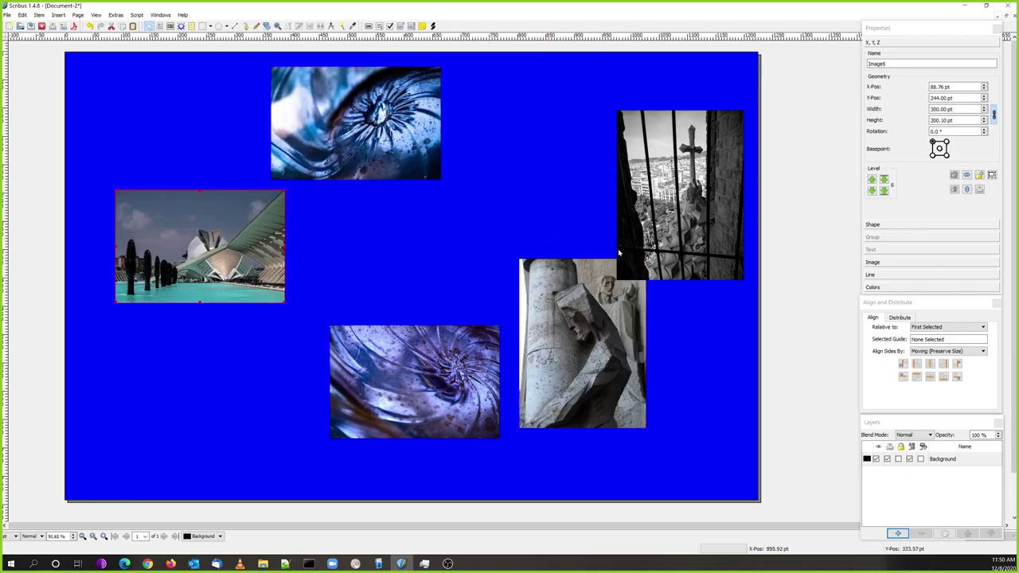
Try the cross photo at about X 821, Y 43 pt with the statue below it and the science center at about X 398, Y 261 pt
drag(688, 226, 601, 192)
drag(561, 338, 178, 372)
drag(215, 247, 389, 256)
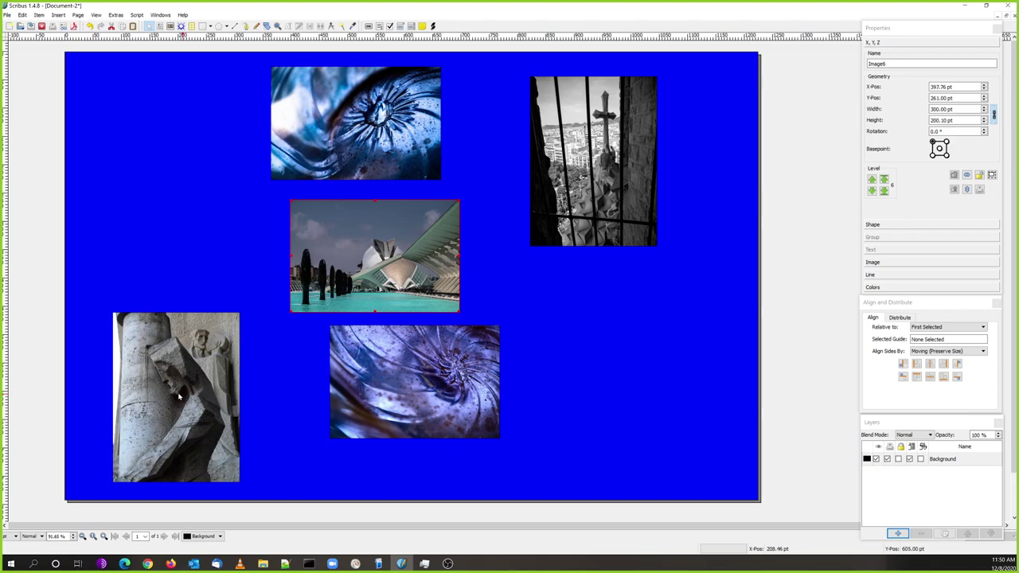
drag(188, 380, 170, 283)
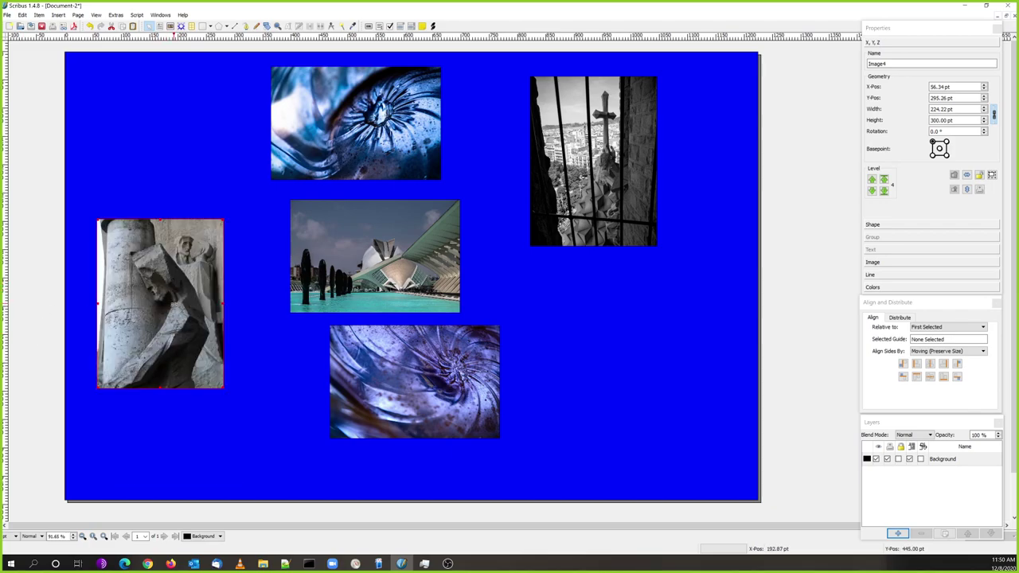
drag(166, 303, 144, 311)
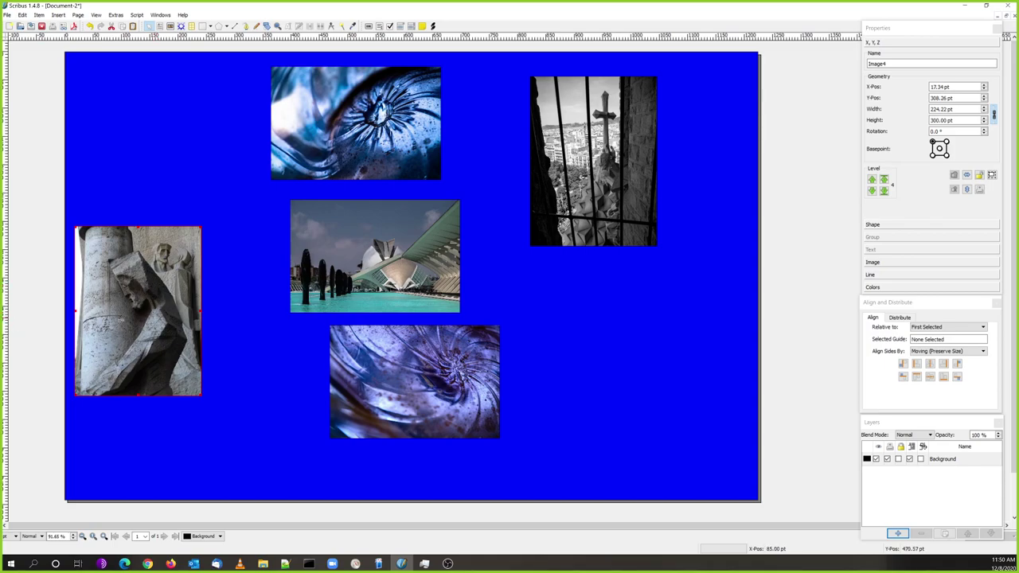
drag(157, 307, 663, 358)
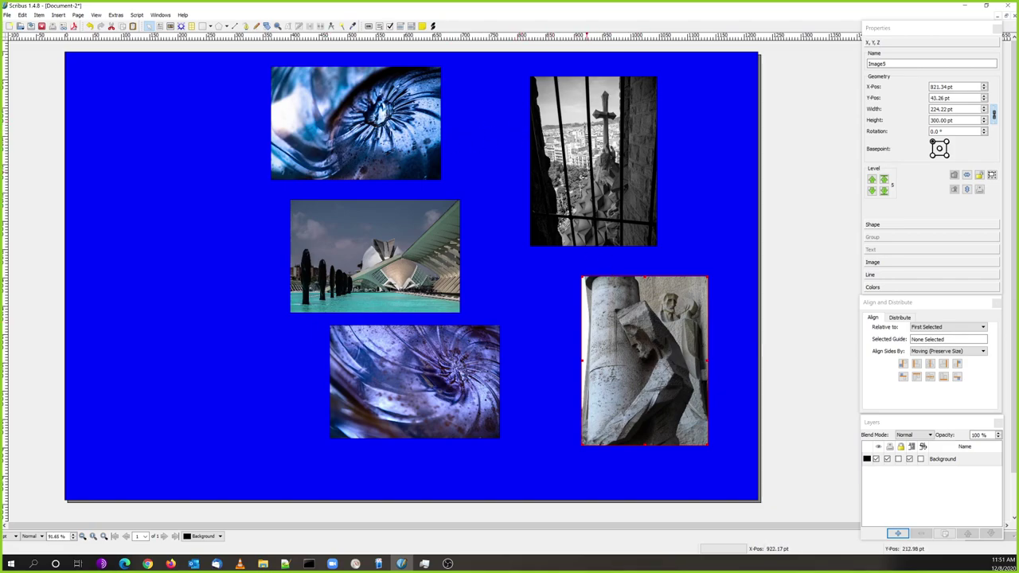
Stack the statue photo above the cross photo near the page's right edge, with the statue at about X 967, Y 31 pt
drag(587, 173, 648, 182)
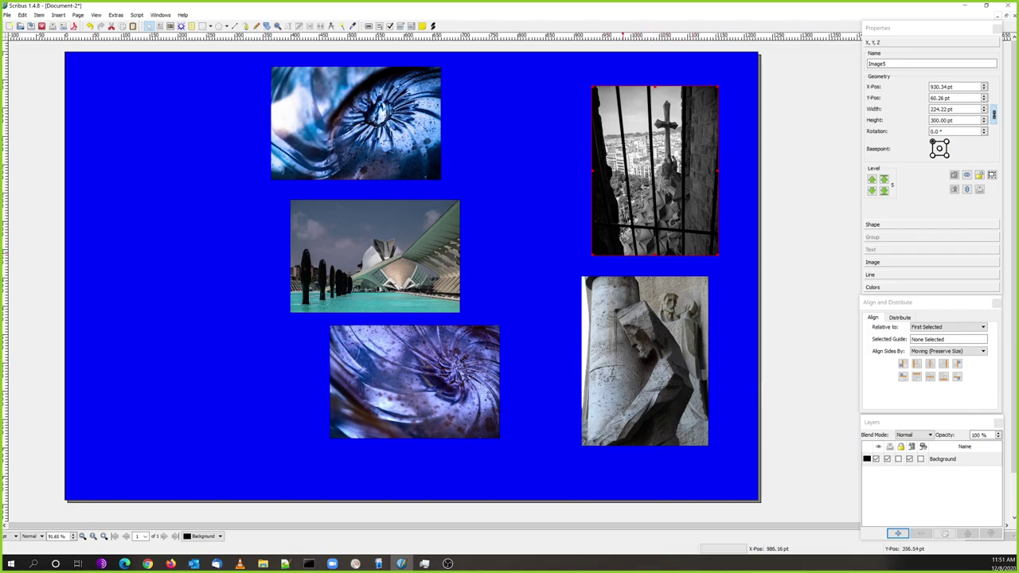
drag(660, 183, 637, 198)
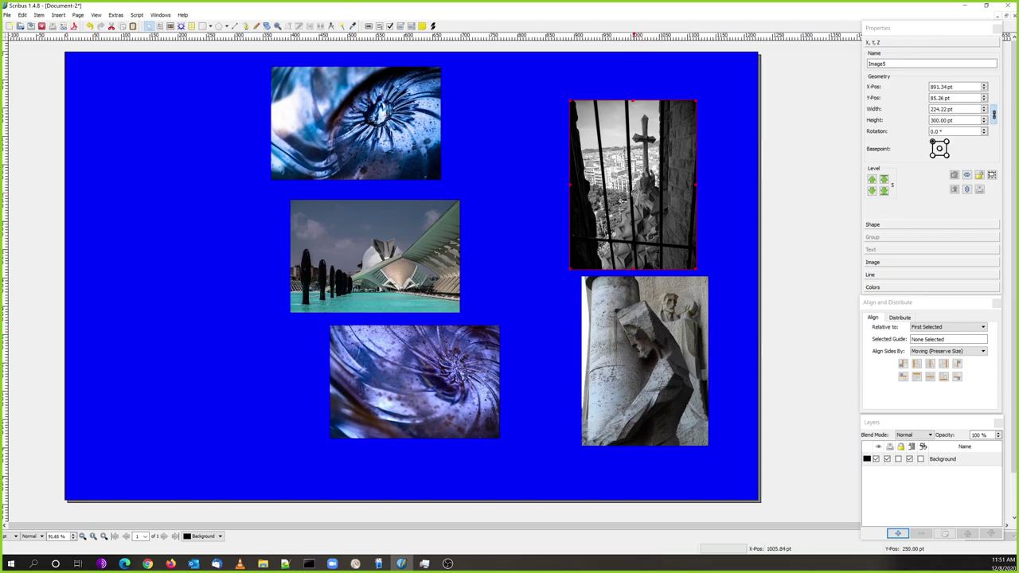
mouse_move(634, 194)
mouse_down()
mouse_move(637, 286)
mouse_move(620, 346)
mouse_move(608, 130)
mouse_move(602, 137)
mouse_up()
drag(663, 359, 622, 341)
drag(641, 223, 665, 196)
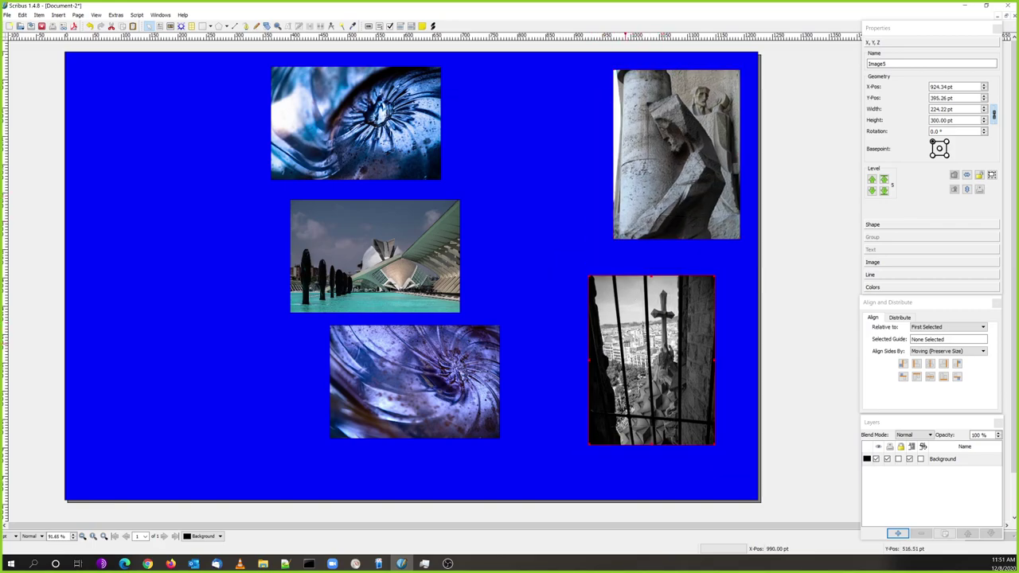
mouse_move(629, 345)
mouse_down()
mouse_move(671, 325)
mouse_move(650, 323)
mouse_up()
click(548, 268)
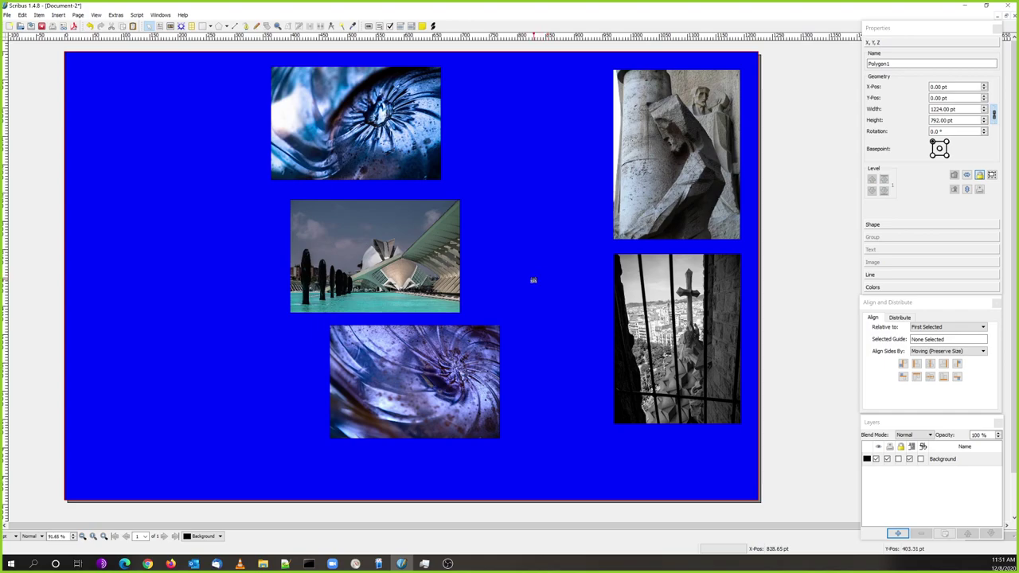
Stack the blue spiral above the purple one and move the pair to about X 28, Y 346 pt, shifting the science center clear
drag(364, 252, 498, 236)
drag(352, 140, 238, 261)
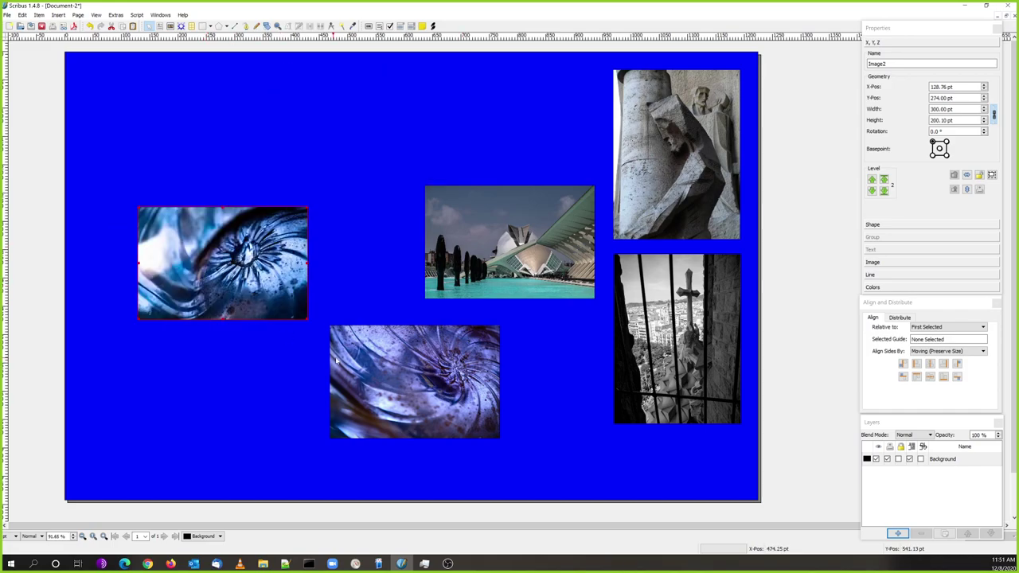
drag(416, 372, 225, 375)
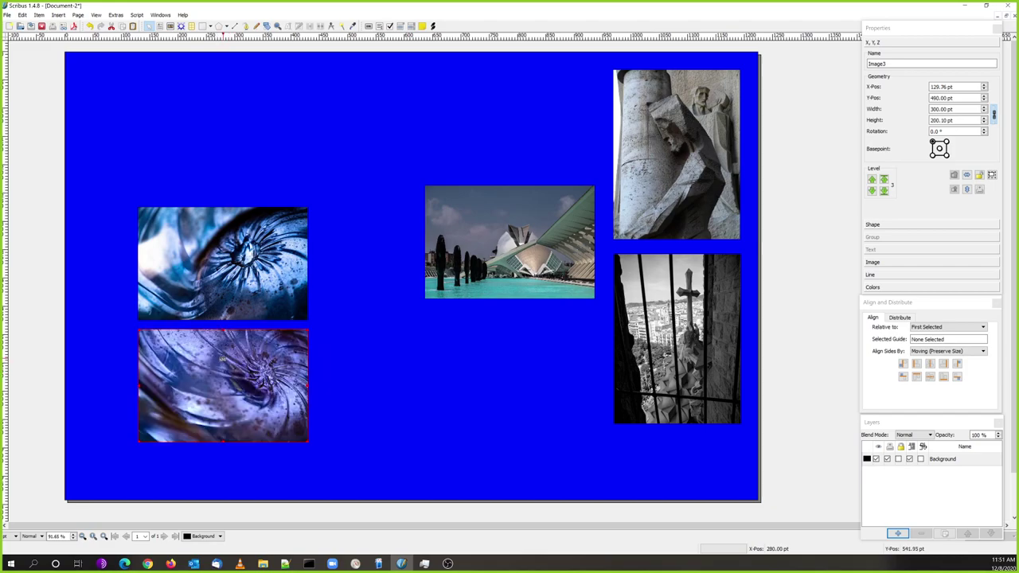
shift+click(227, 294)
drag(230, 367, 171, 411)
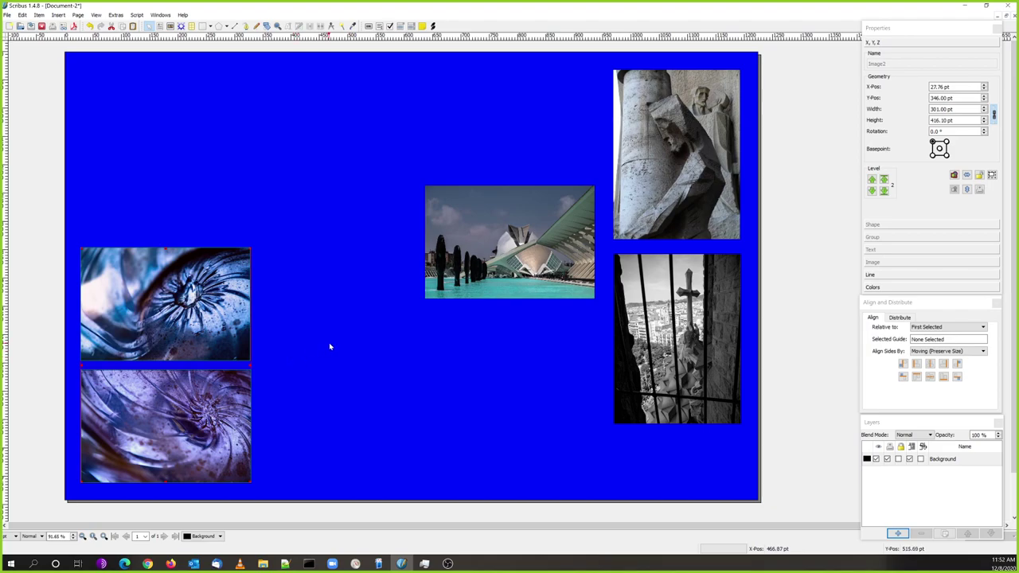
Enlarge the science center frame to about 585 by 297 pt and place it at about X 352, Y 32 pt
drag(503, 251, 335, 189)
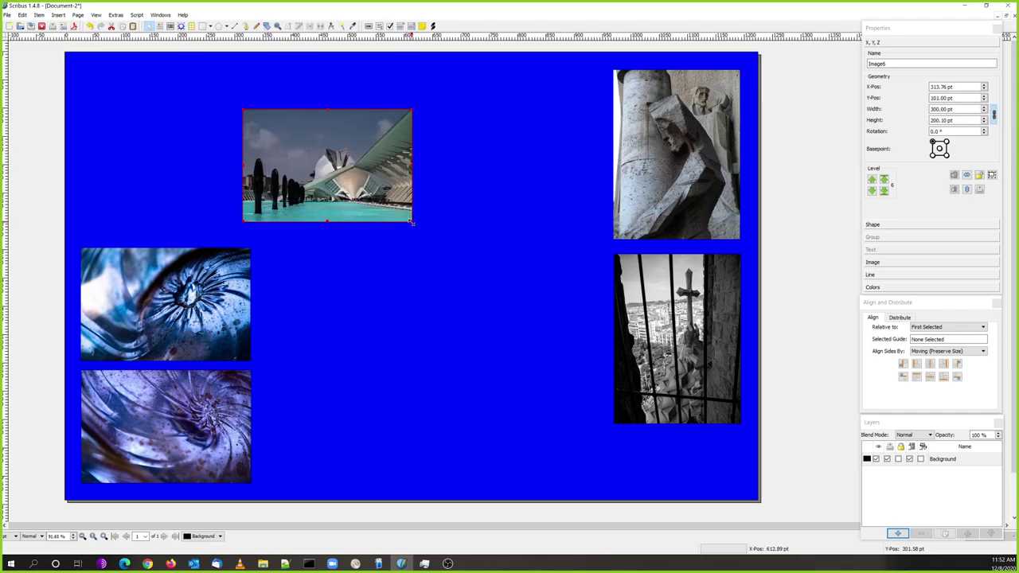
drag(411, 223, 530, 317)
drag(553, 337, 573, 353)
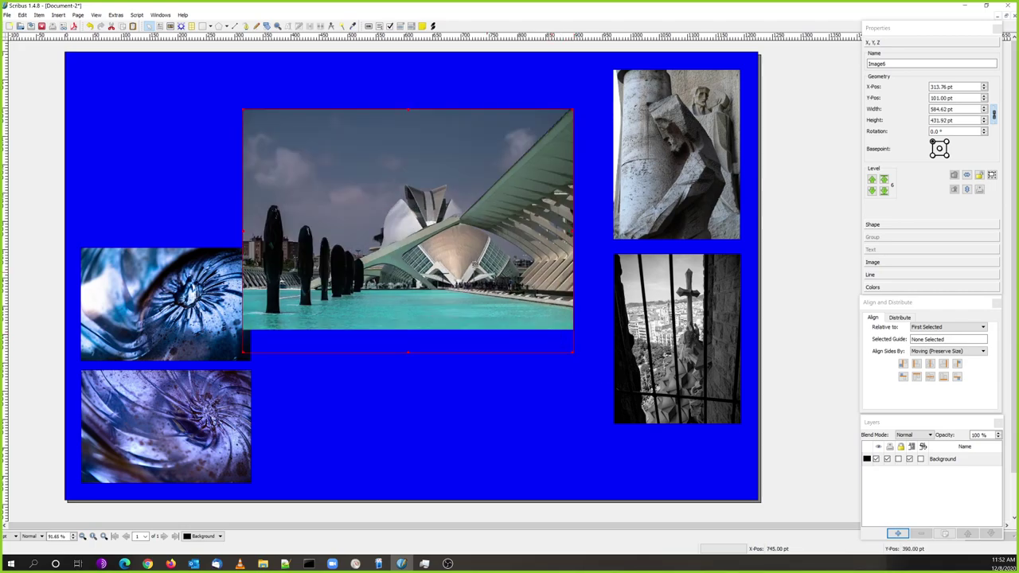
drag(476, 265, 478, 220)
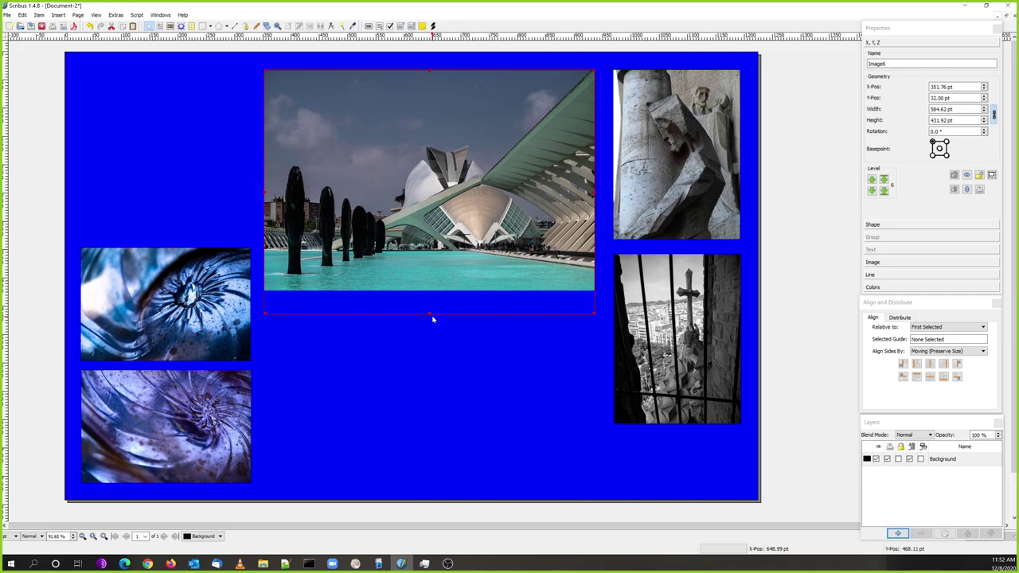
drag(429, 314, 431, 241)
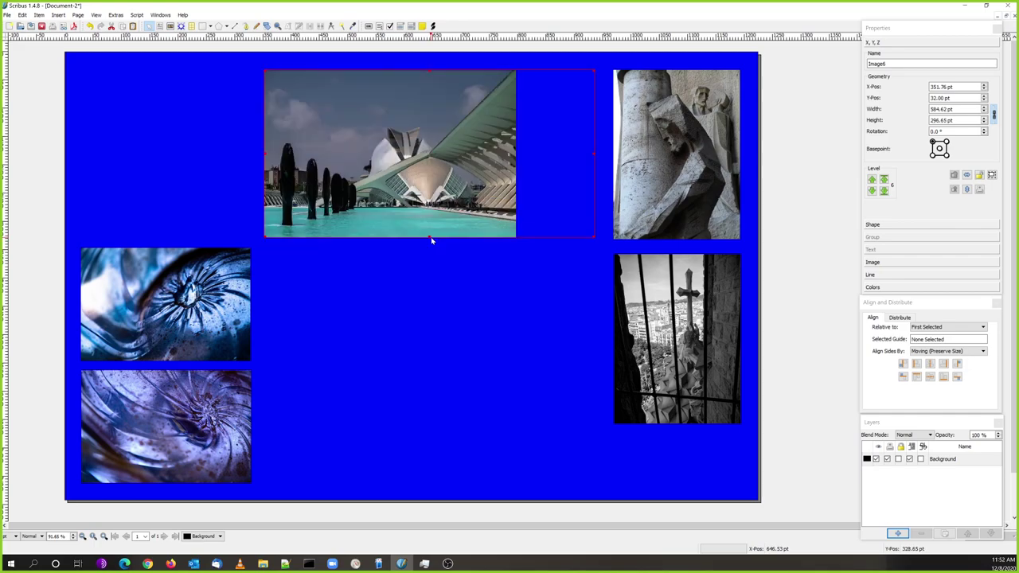
Check the statue frame's height and set the science center frame's height to 300 pt
right_click(422, 181)
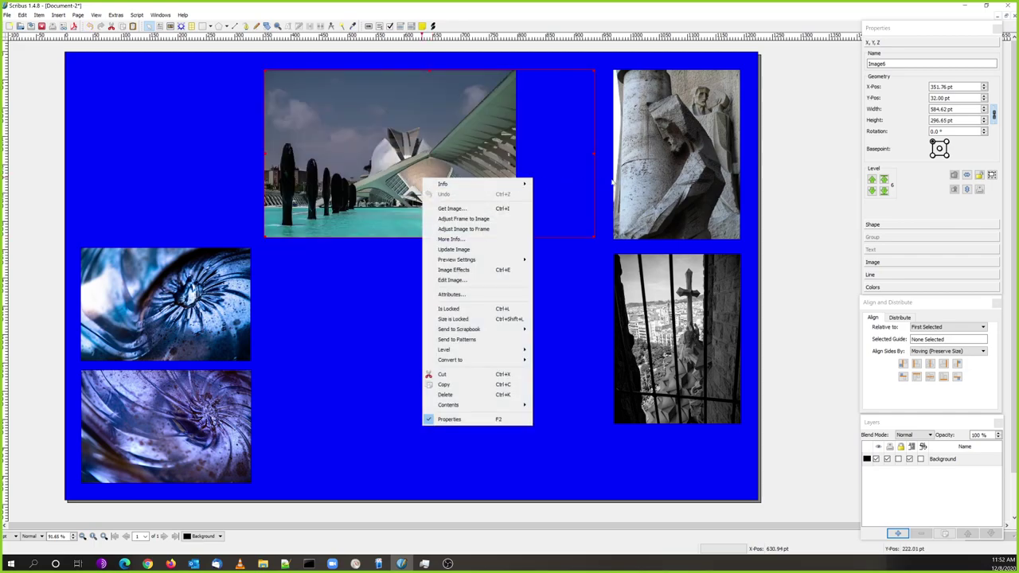
click(612, 181)
click(655, 180)
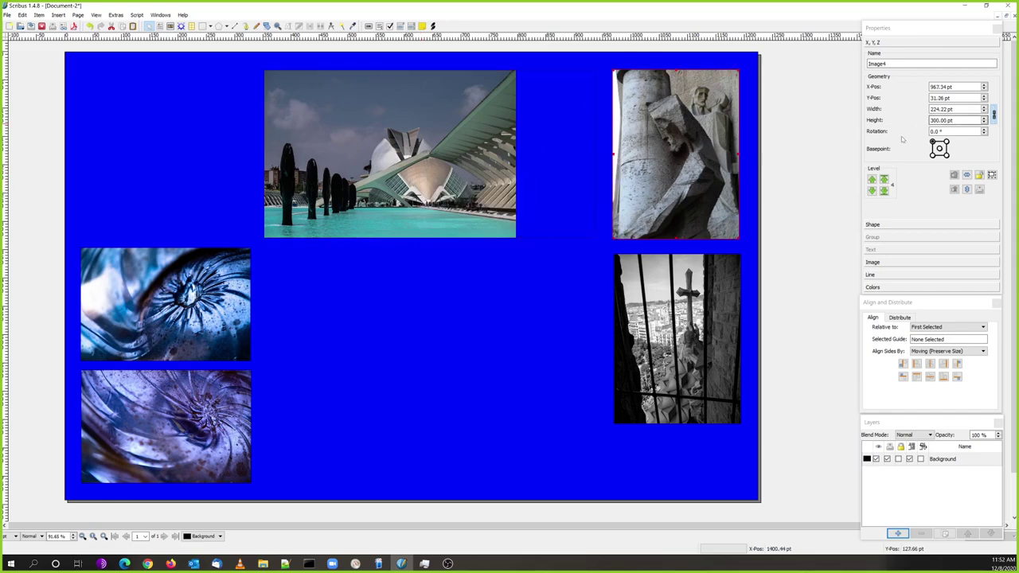
key(Tab)
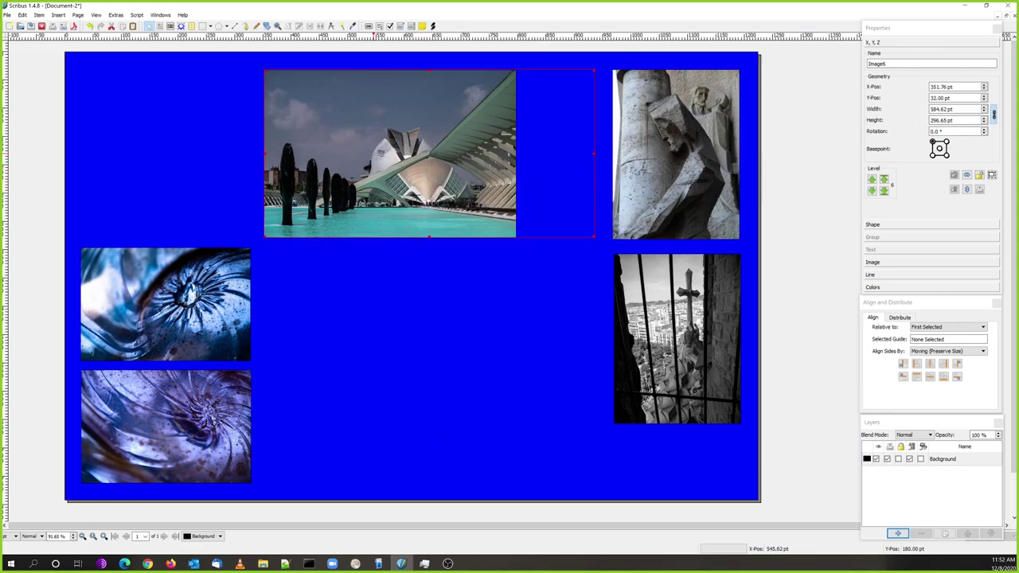
click(970, 127)
double_click(940, 121)
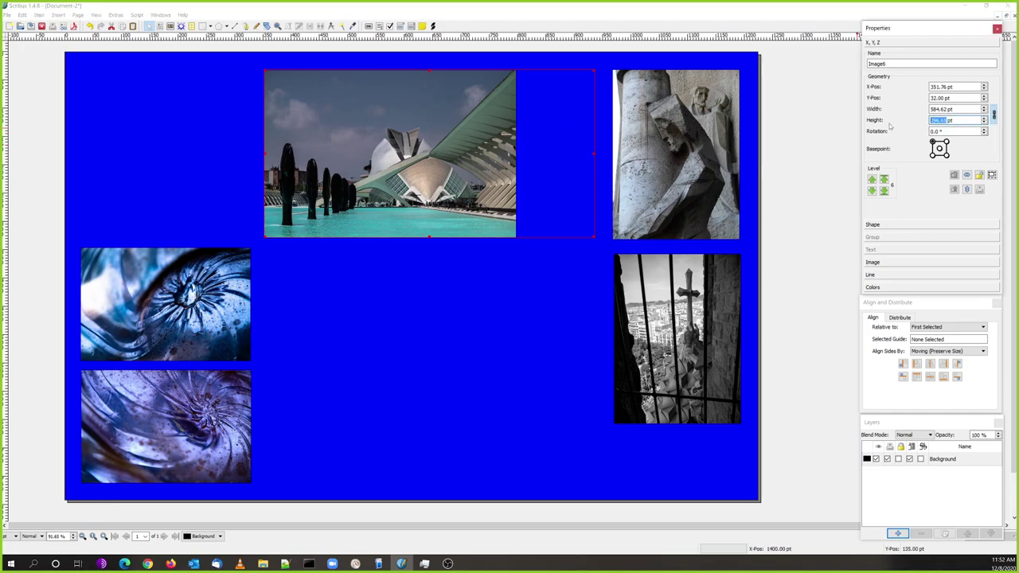
text(300)
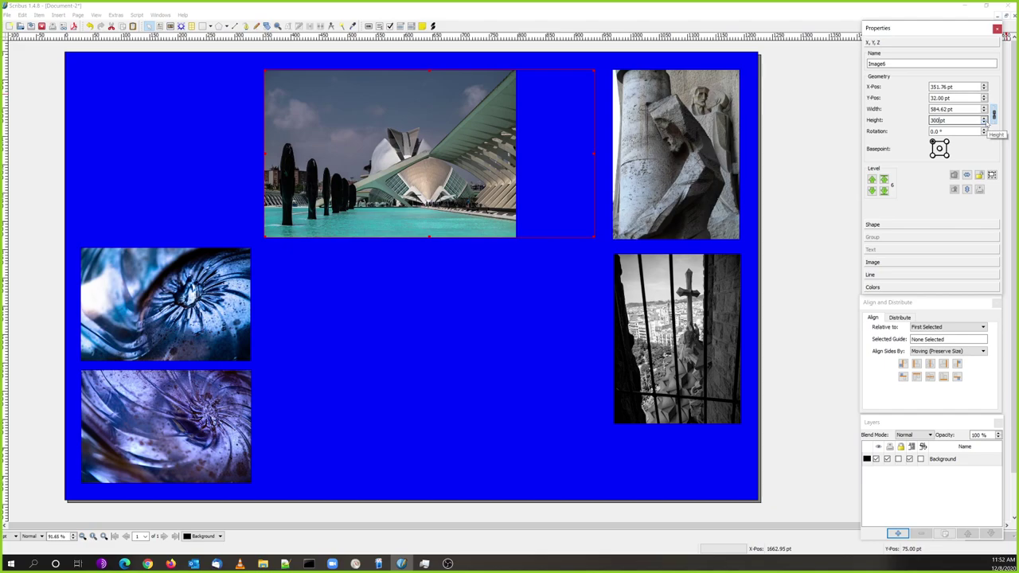
key(Return)
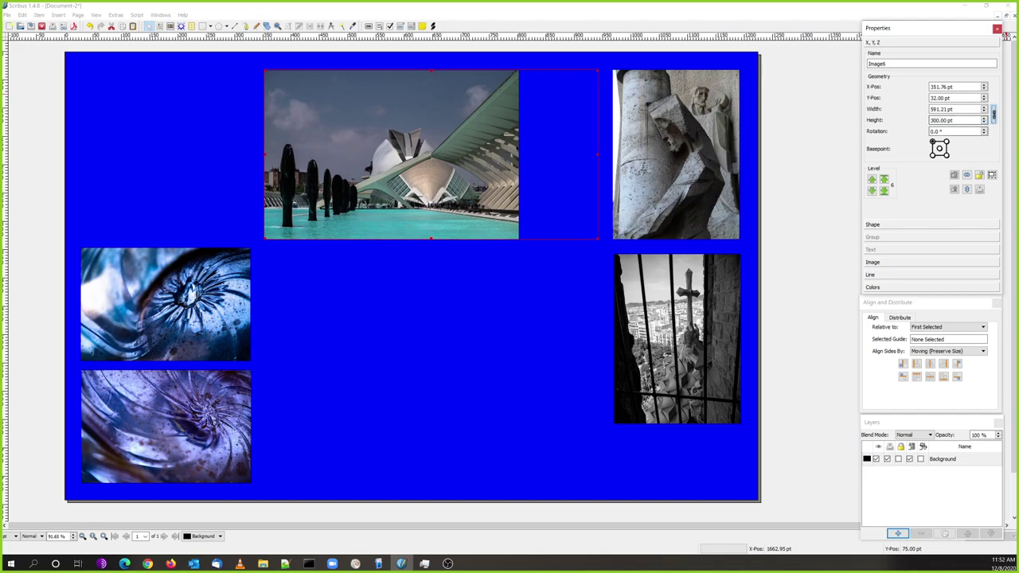
Fit the science center frame to its image and move it above the spirals at about X 21, Y 21 pt
right_click(469, 154)
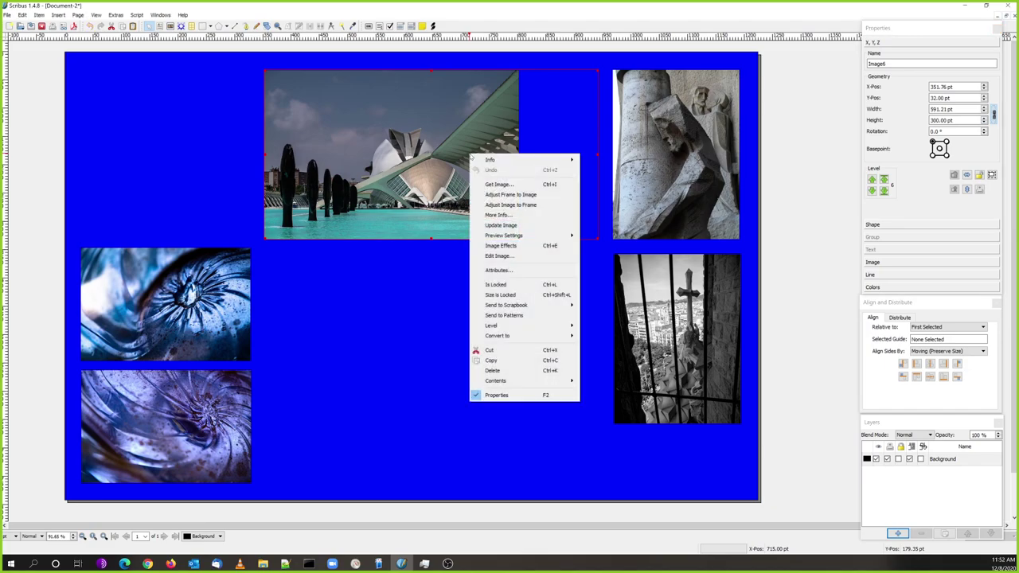
click(507, 195)
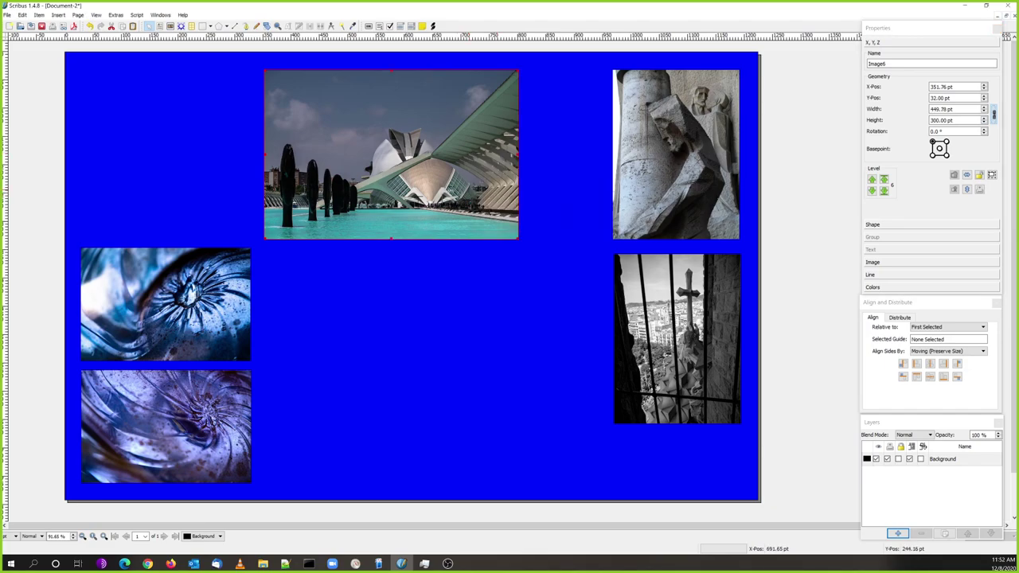
drag(426, 183, 227, 178)
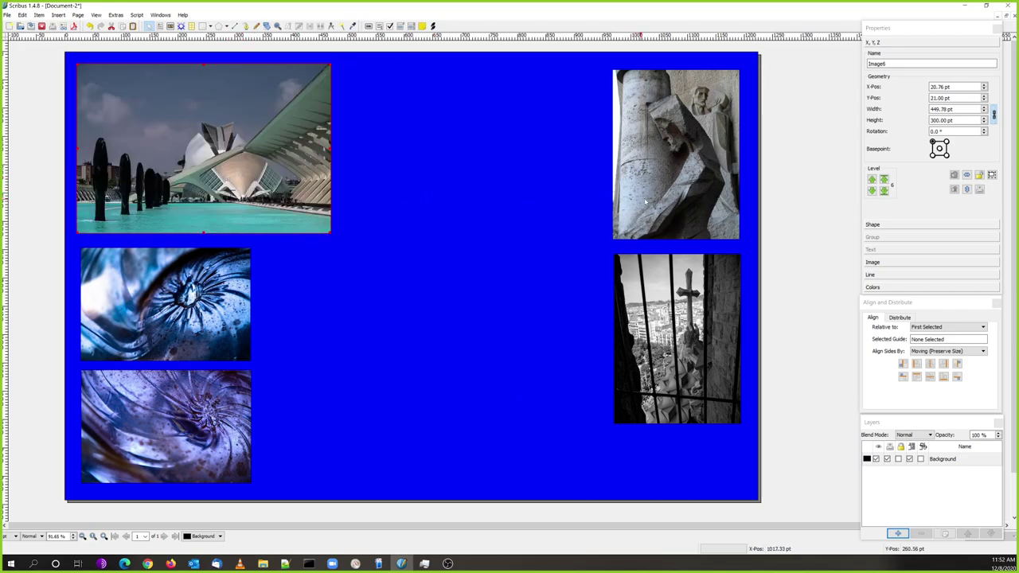
Align the top edge of the statue frame with the top of the science center frame
click(696, 190)
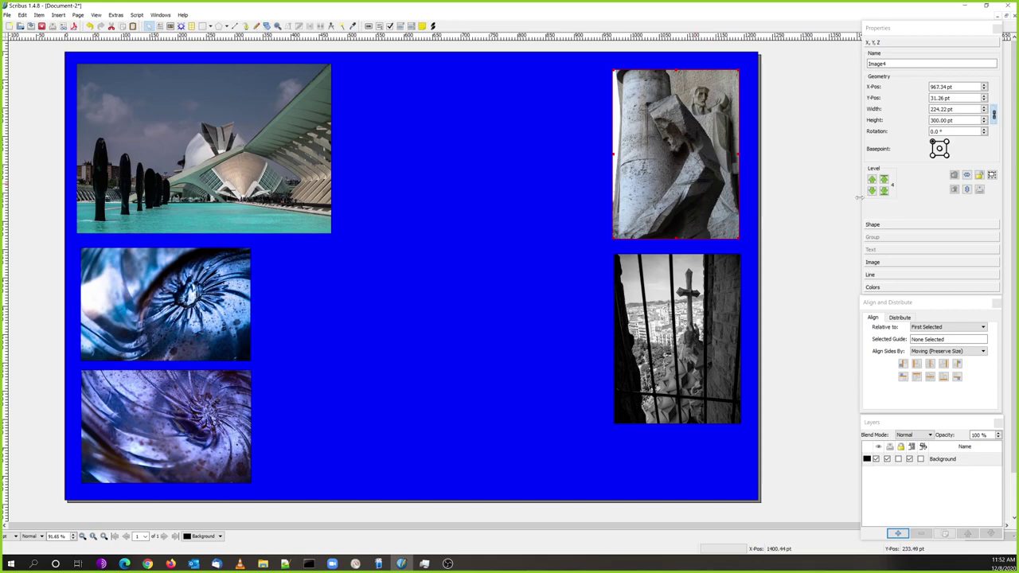
shift+click(261, 191)
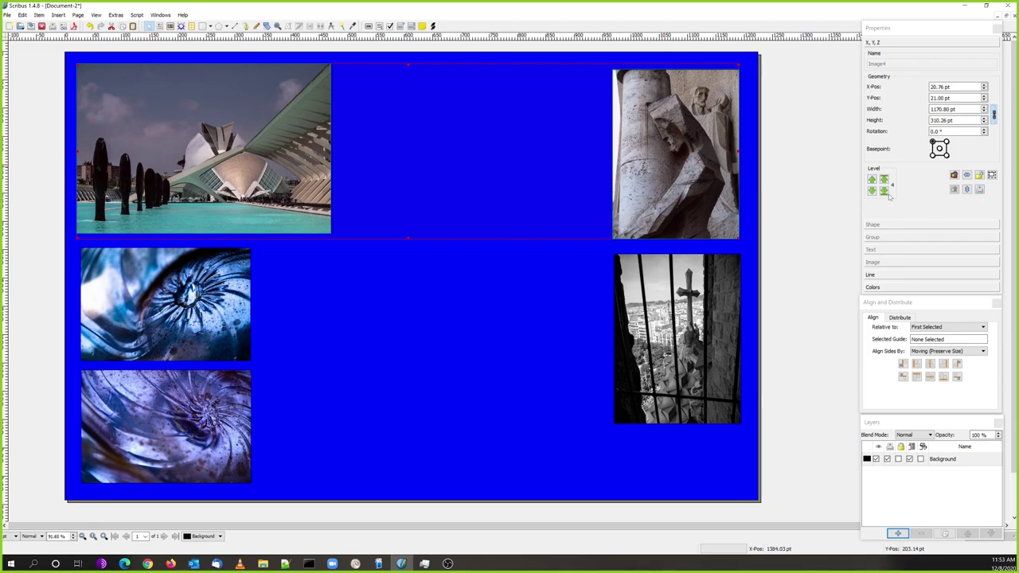
click(896, 307)
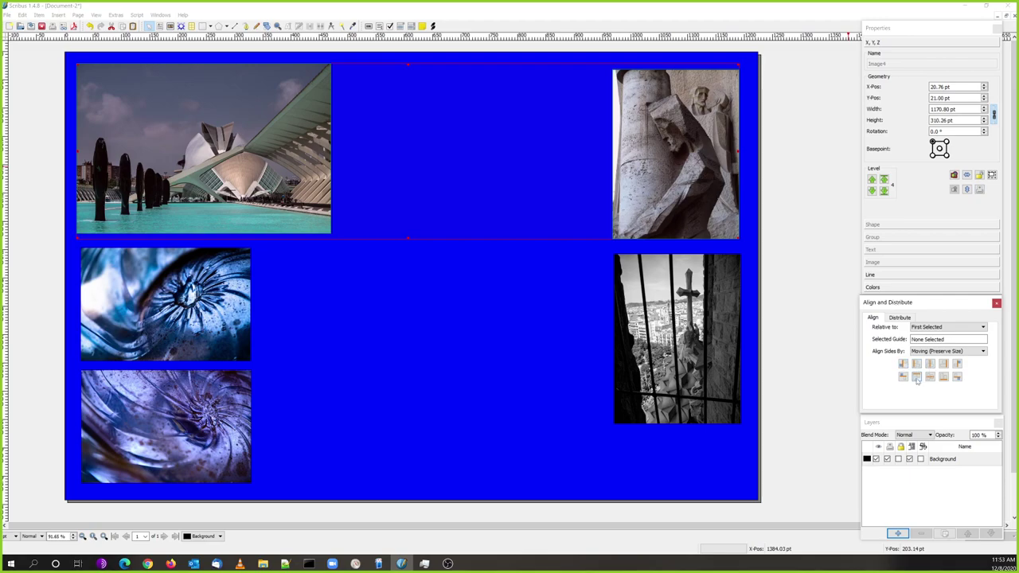
click(916, 377)
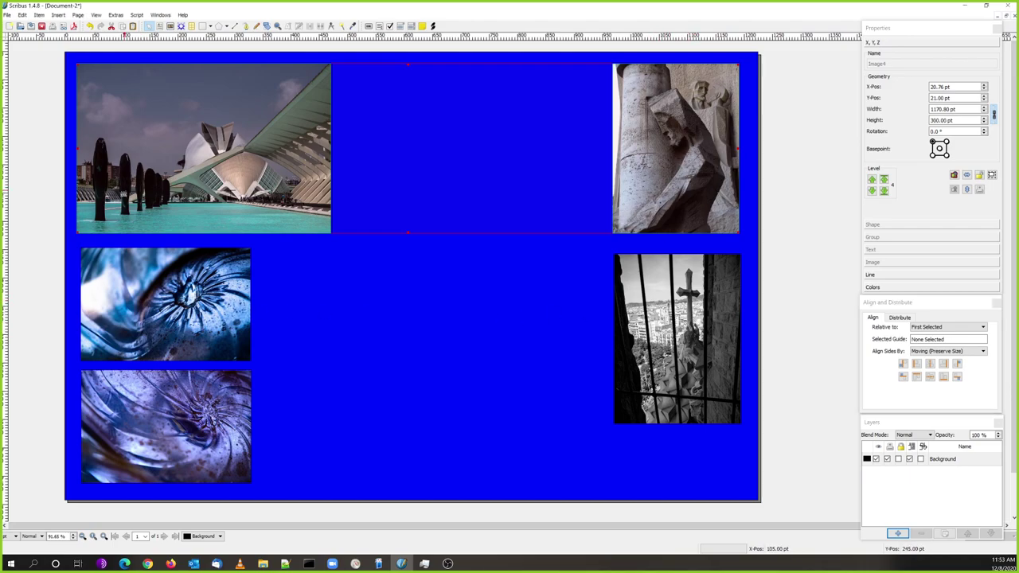
Align the left edges of both spiral frames with the left edge of the science center frame
click(109, 313)
click(112, 386)
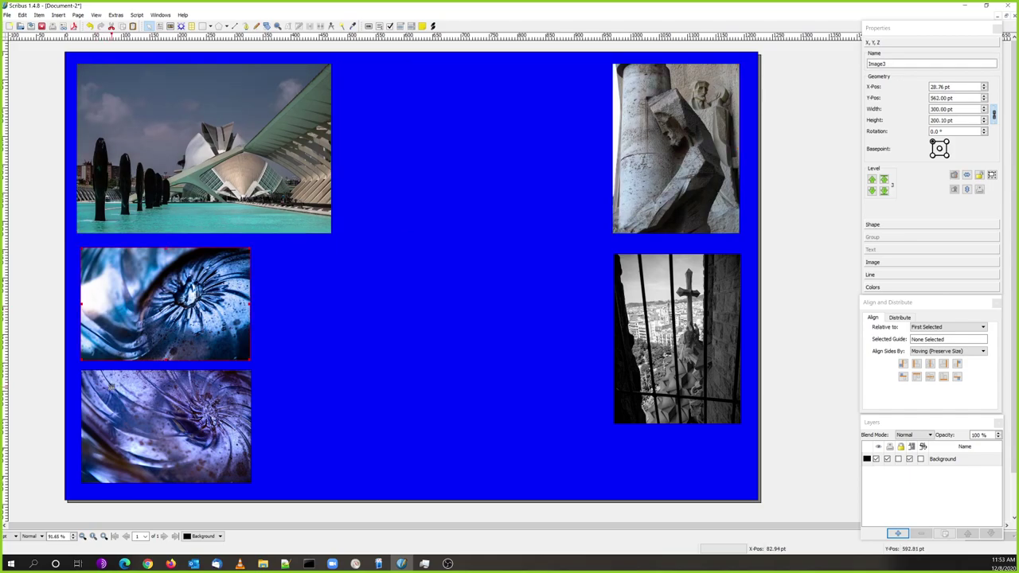
click(144, 203)
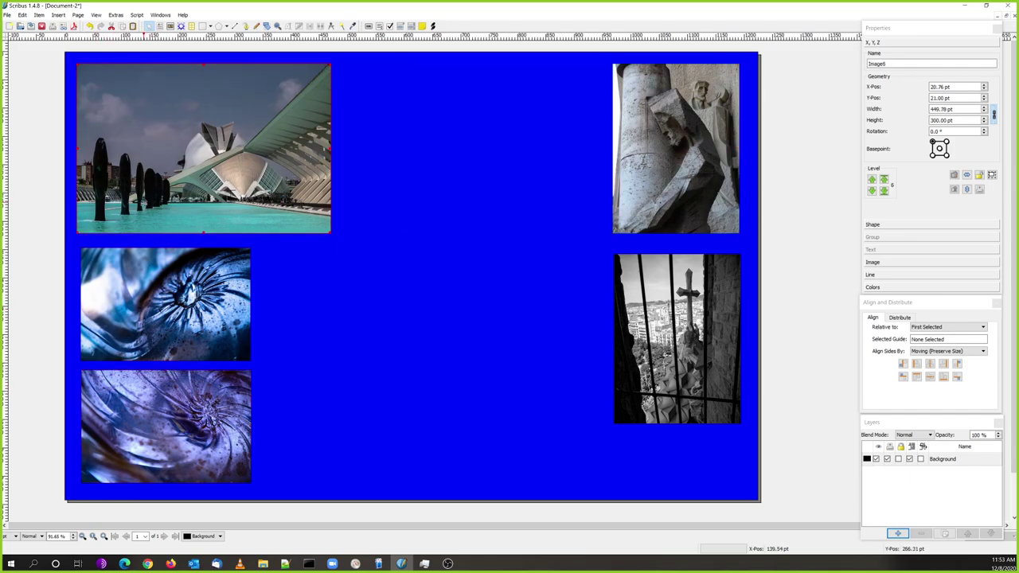
shift+click(144, 303)
shift+click(142, 388)
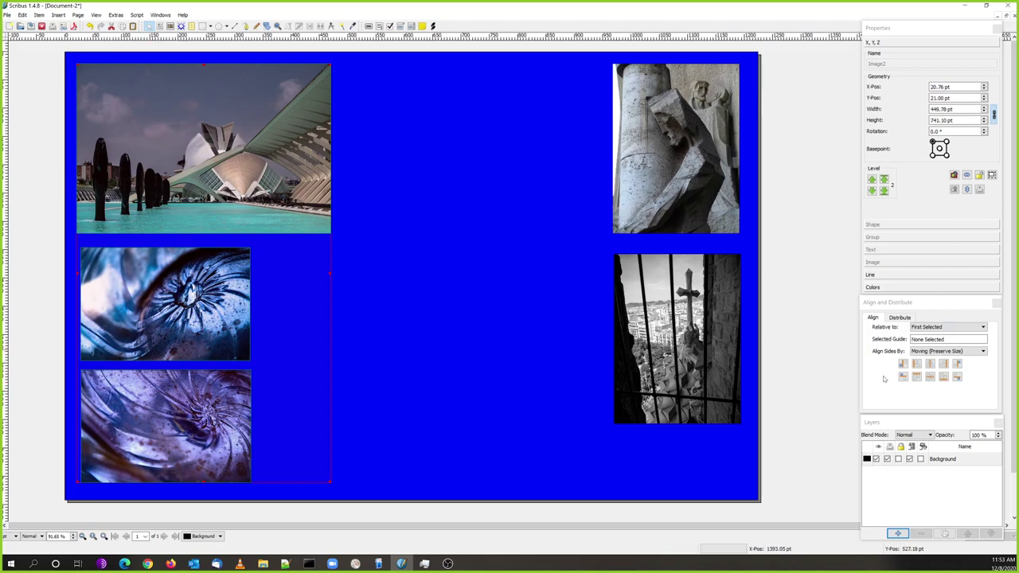
click(916, 364)
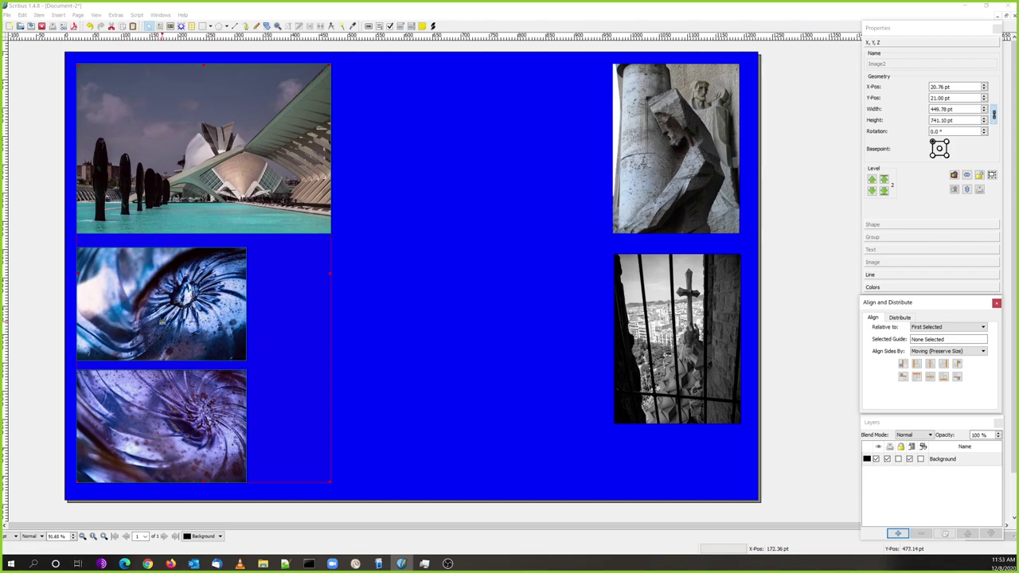
click(415, 326)
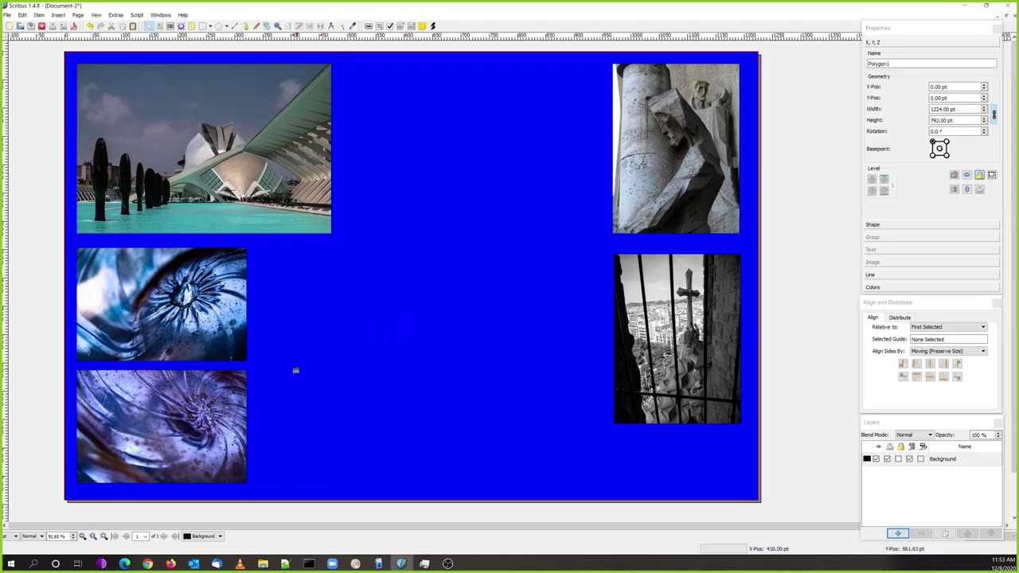
Spread the spirals along the page bottom, purple beside blue, and align the blue spiral's left edge with the science center frame
drag(209, 412, 447, 414)
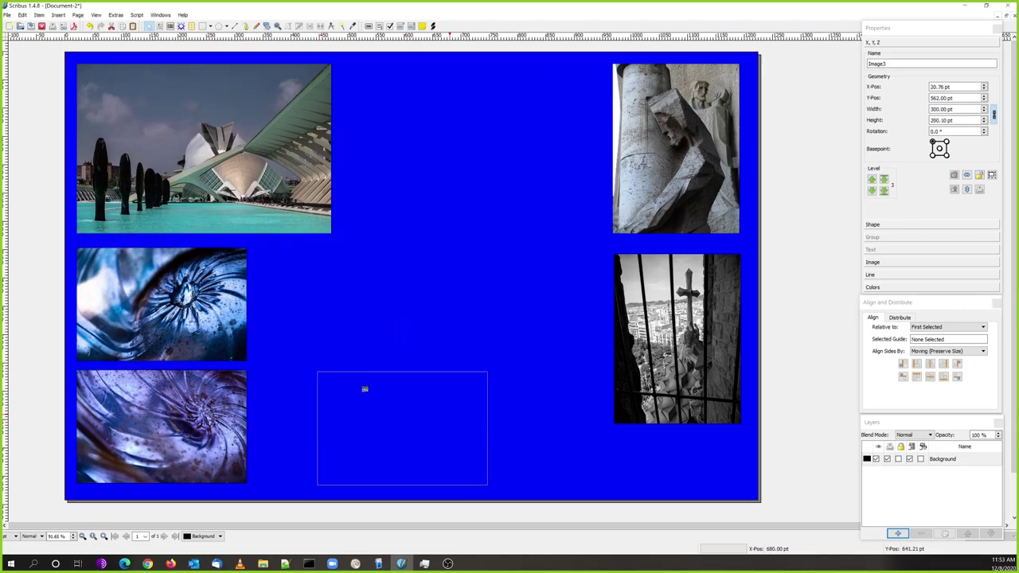
drag(144, 321, 141, 451)
click(172, 217)
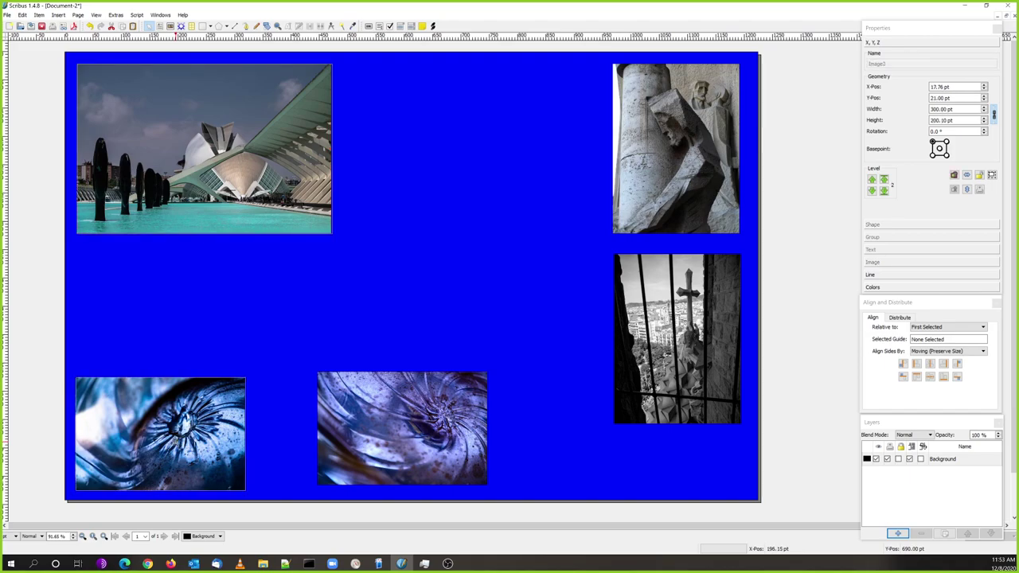
shift+click(179, 436)
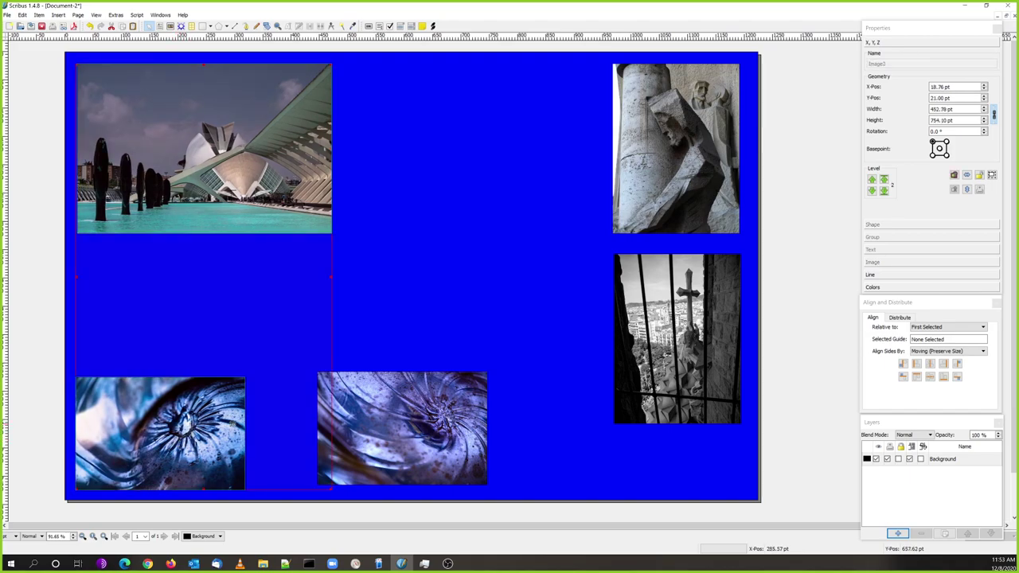
click(916, 363)
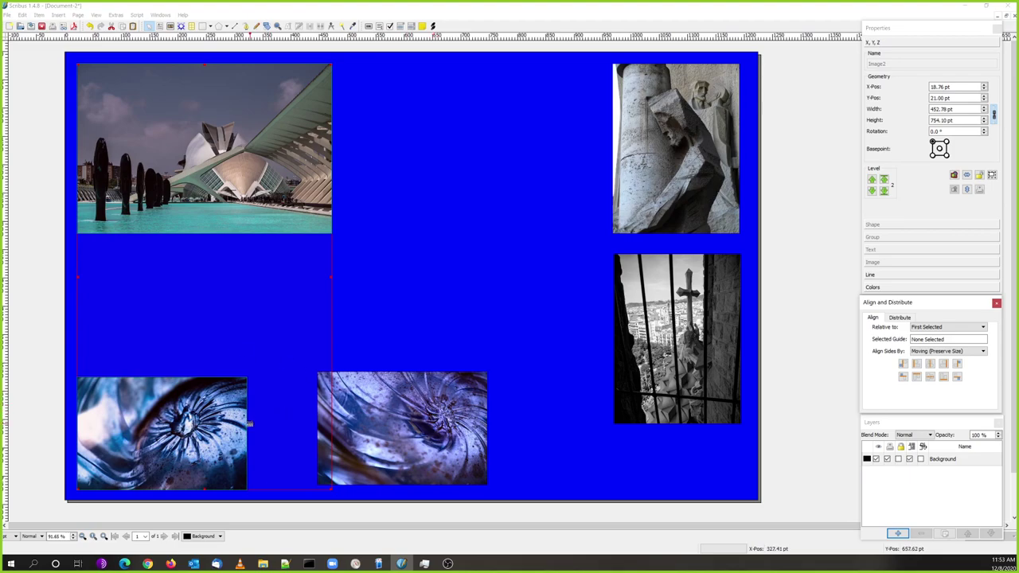
click(265, 335)
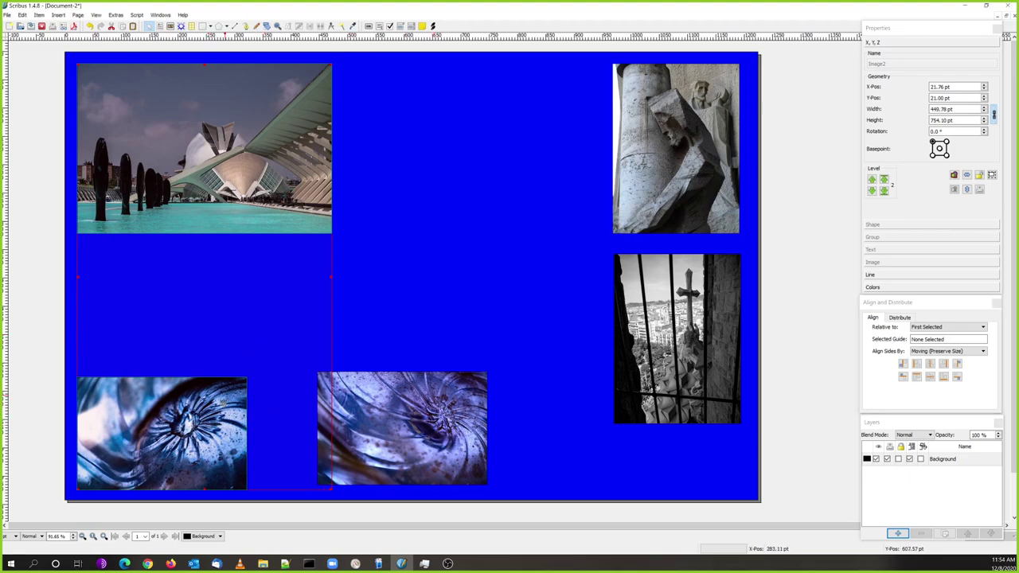
Align the bottom edges of the two spirals and move the purple one closer to the blue one, at about X 345 pt
click(224, 405)
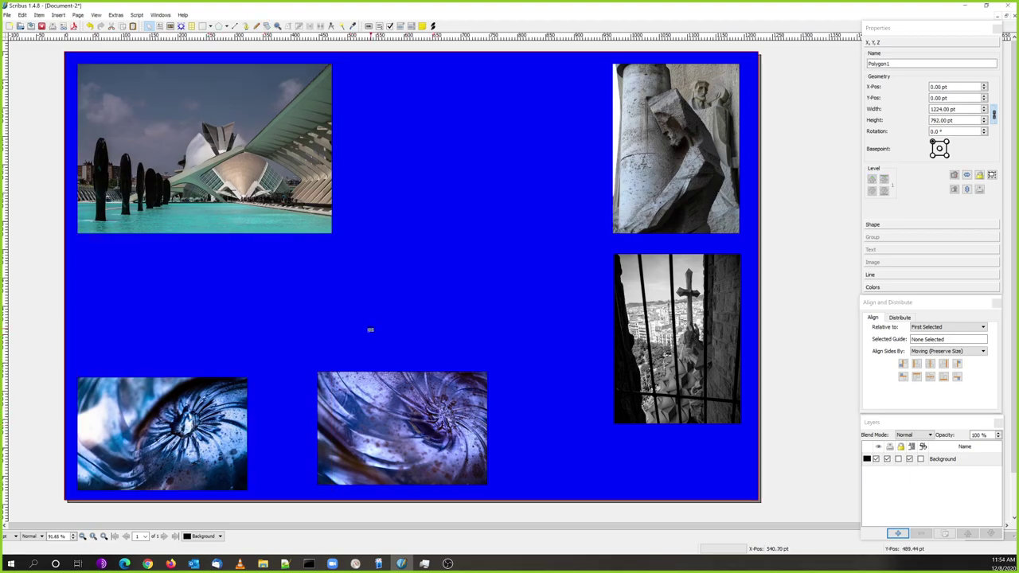
shift+click(372, 443)
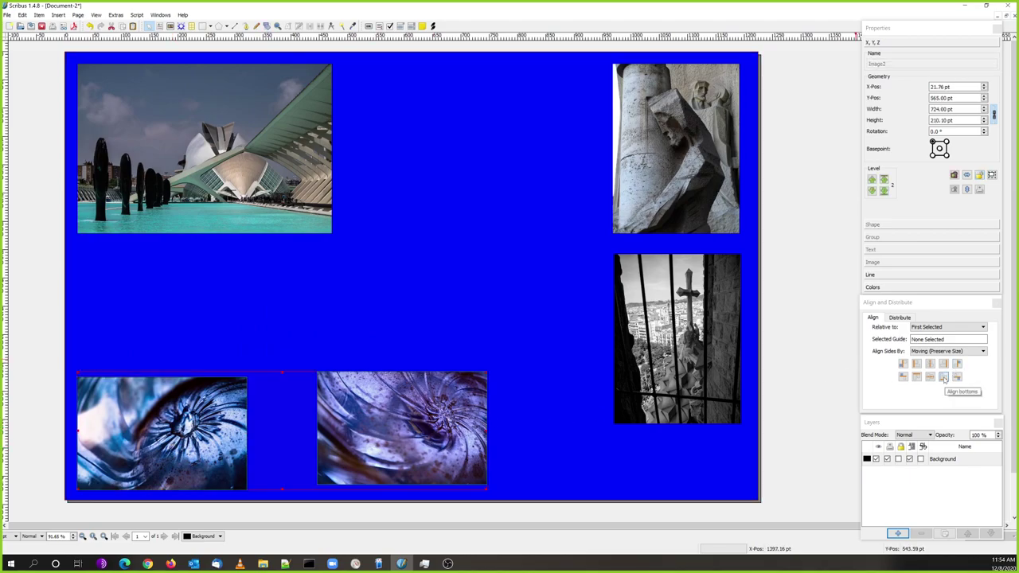
click(944, 379)
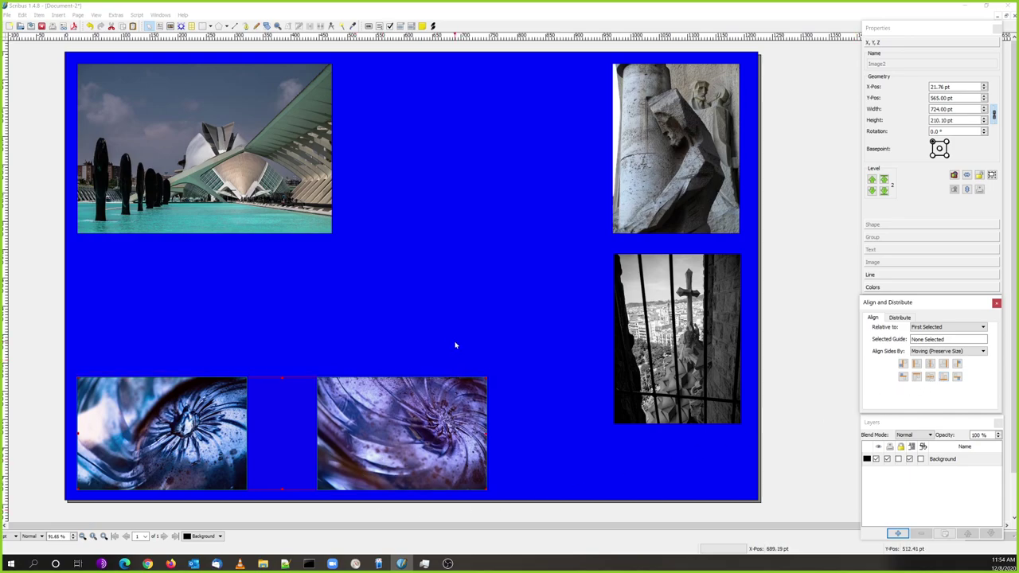
drag(397, 428, 340, 427)
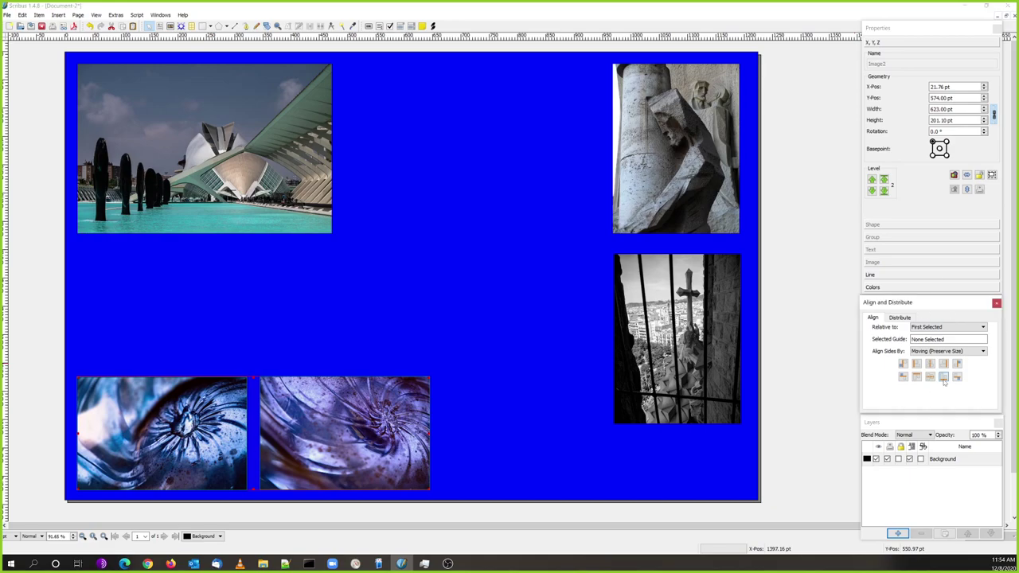
click(496, 378)
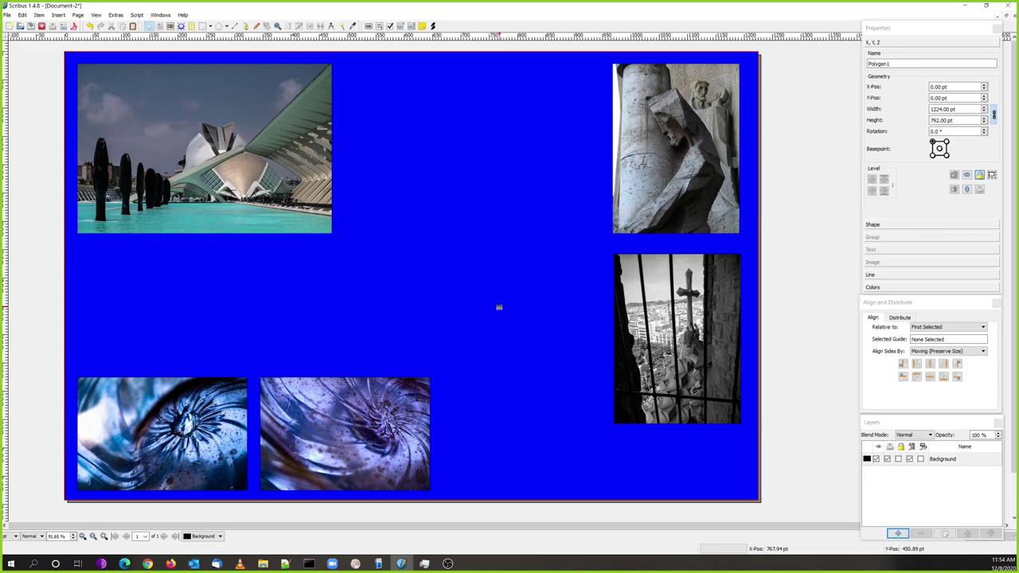
Position the science center frame at X 30, Y 30 pt
click(180, 99)
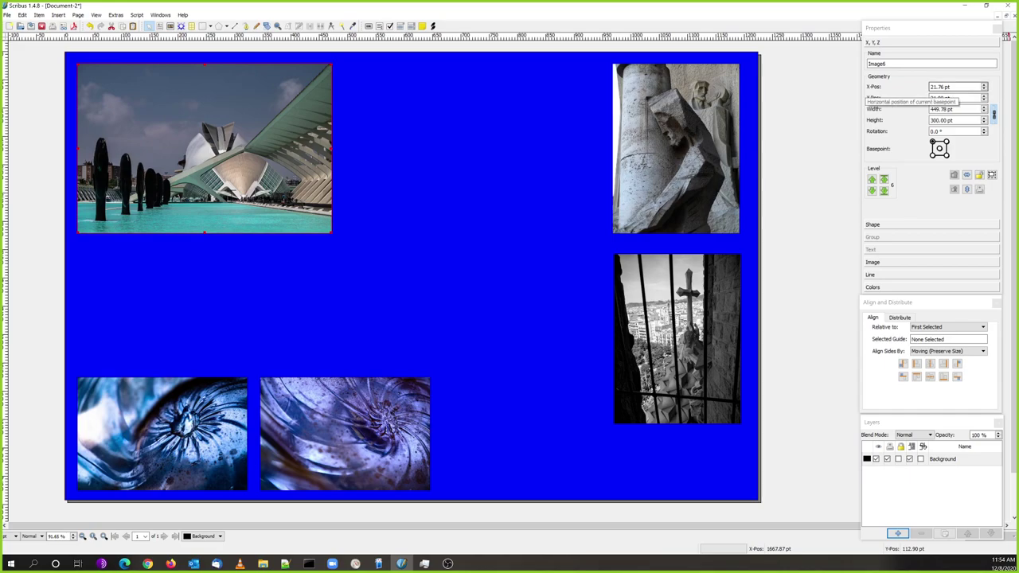
click(949, 87)
key(ctrl+a)
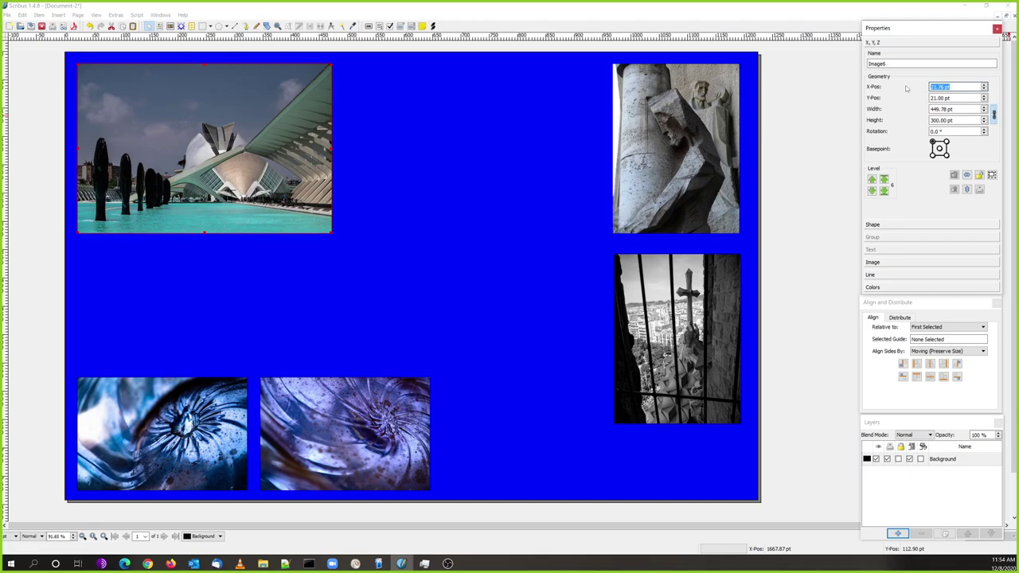
text(30)
key(Tab)
text(30)
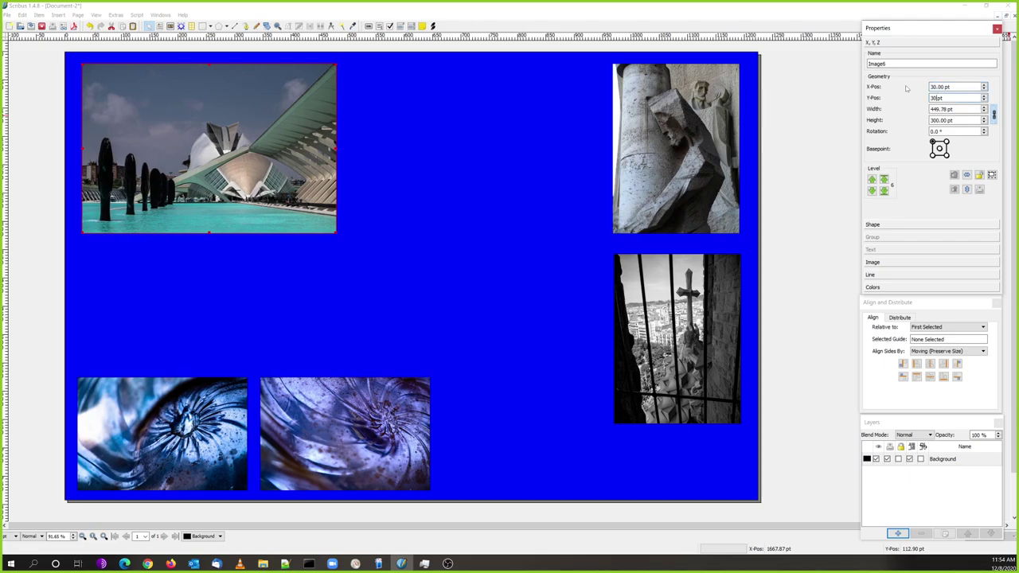
key(Tab)
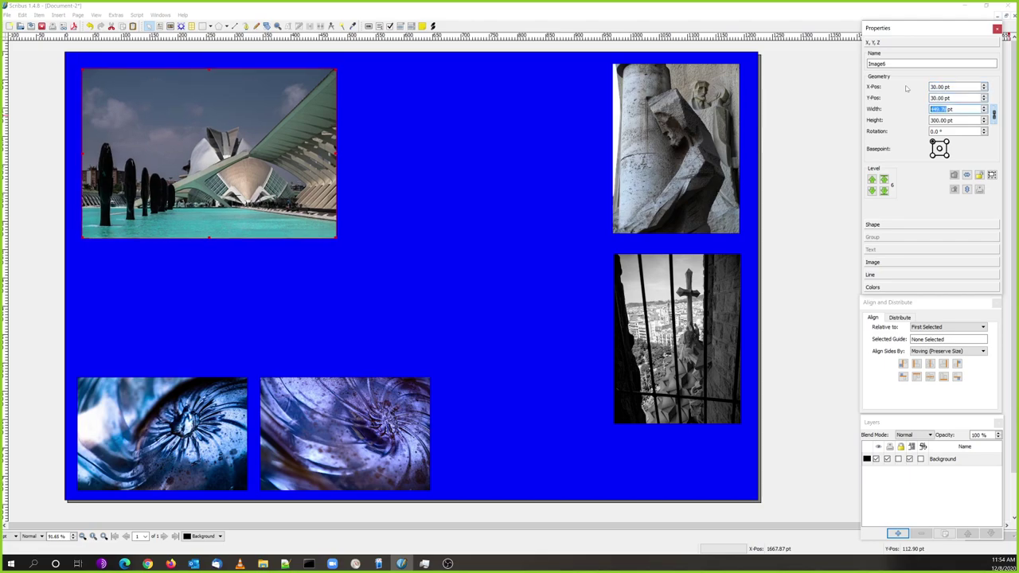
Set the statue frame's basepoint to its top-right corner and position it at X 1194, Y 30 pt
click(691, 135)
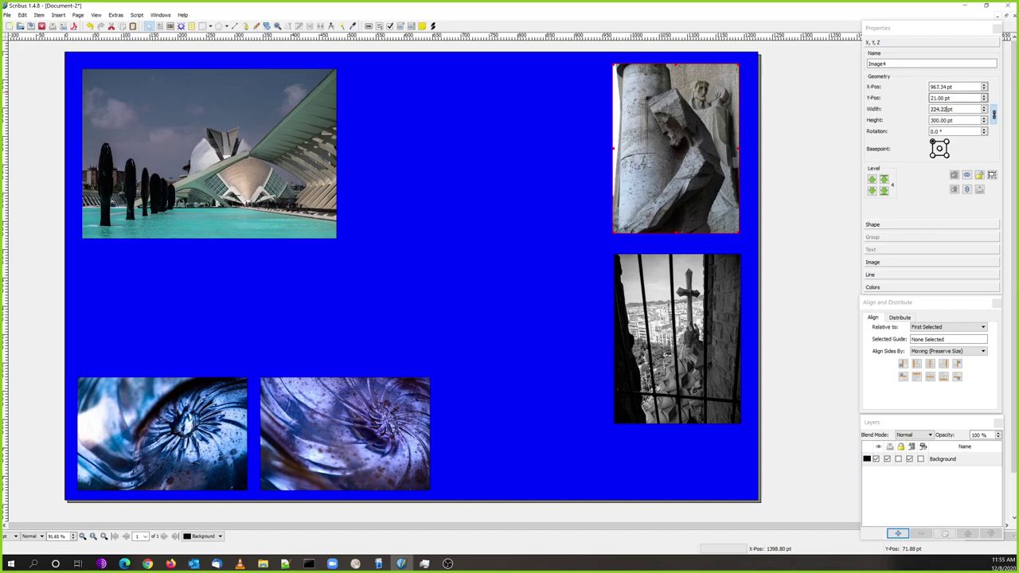
click(947, 143)
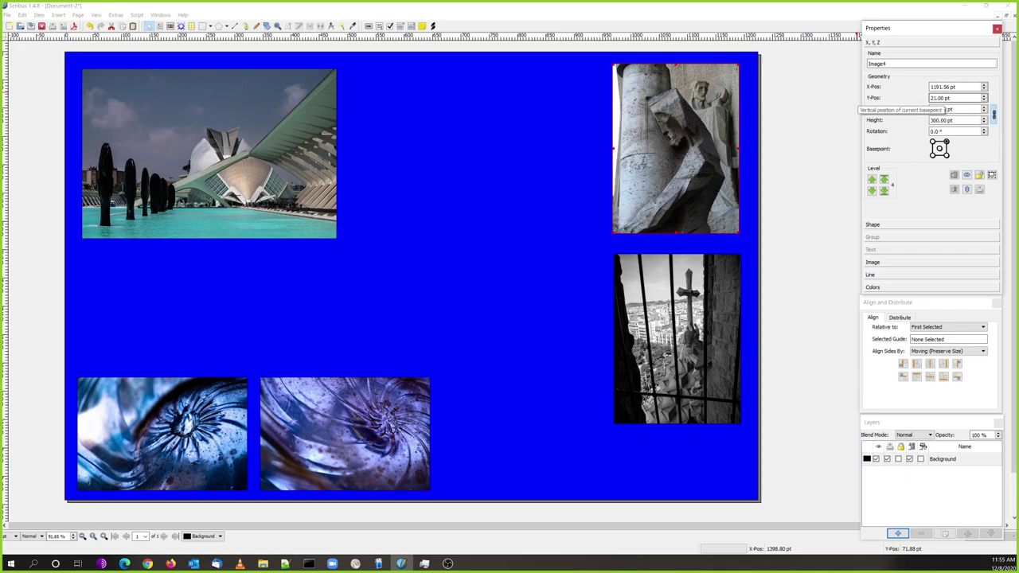
click(943, 97)
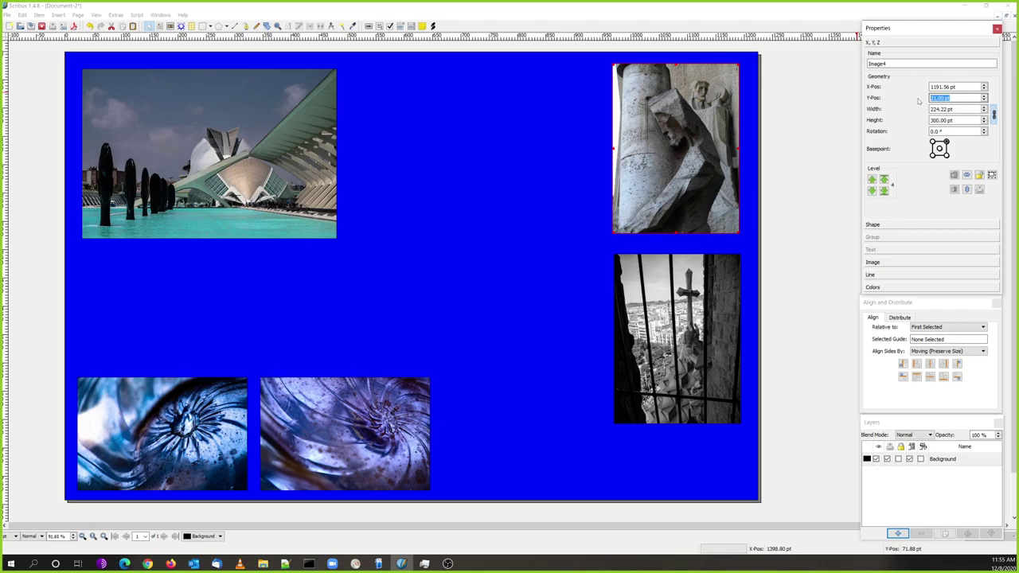
text(30)
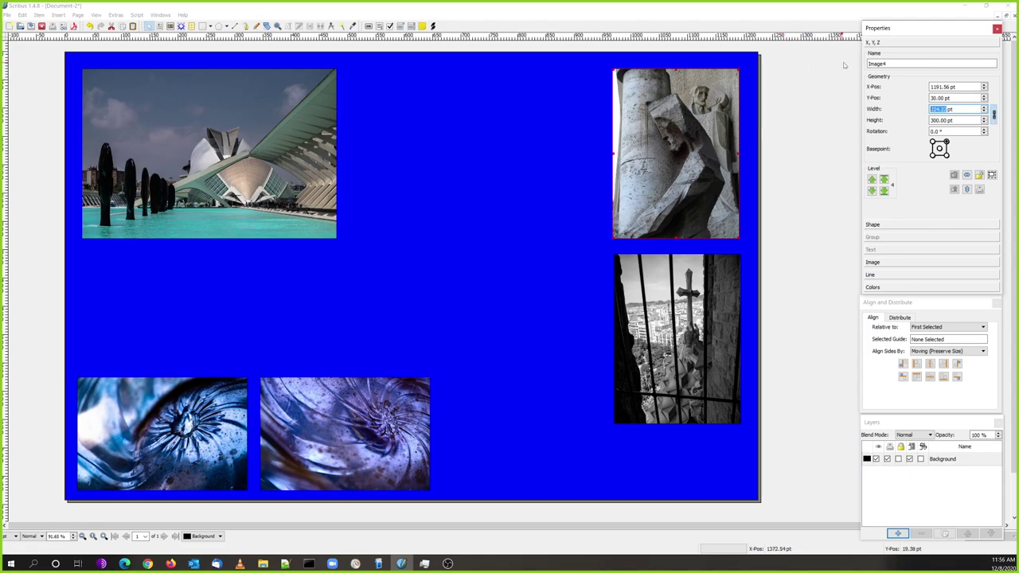
click(956, 87)
key(BackSpace)
key(BackSpace)
key(BackSpace)
key(Tab)
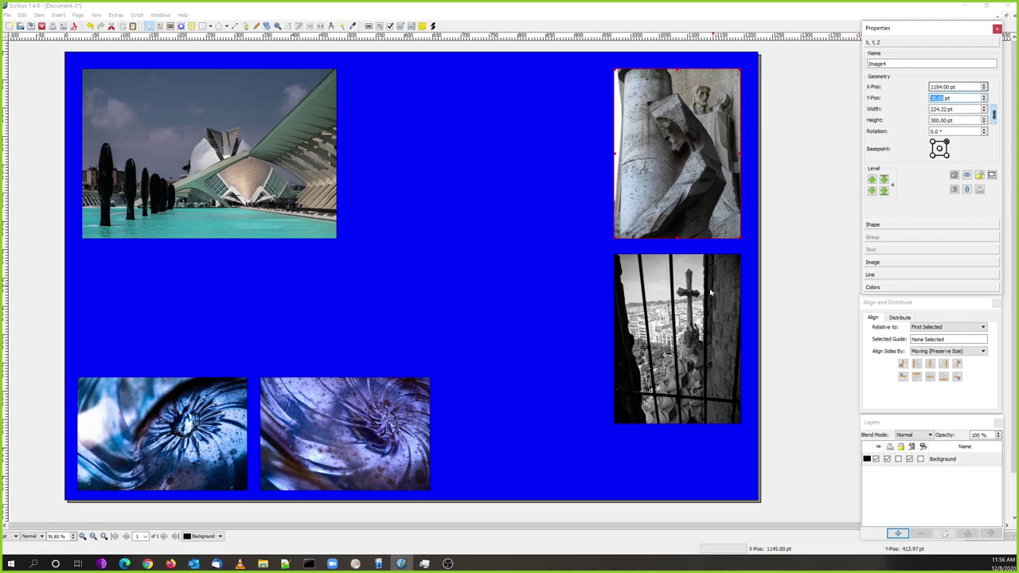
Align the right edge of the barred cross frame with the right edge of the statue frame
click(683, 310)
shift+click(690, 161)
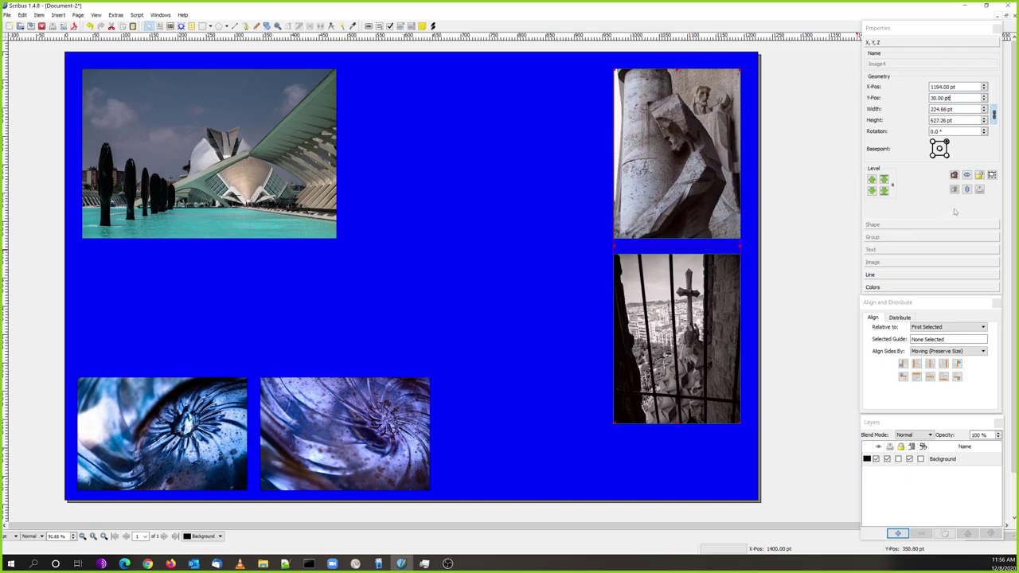
click(944, 364)
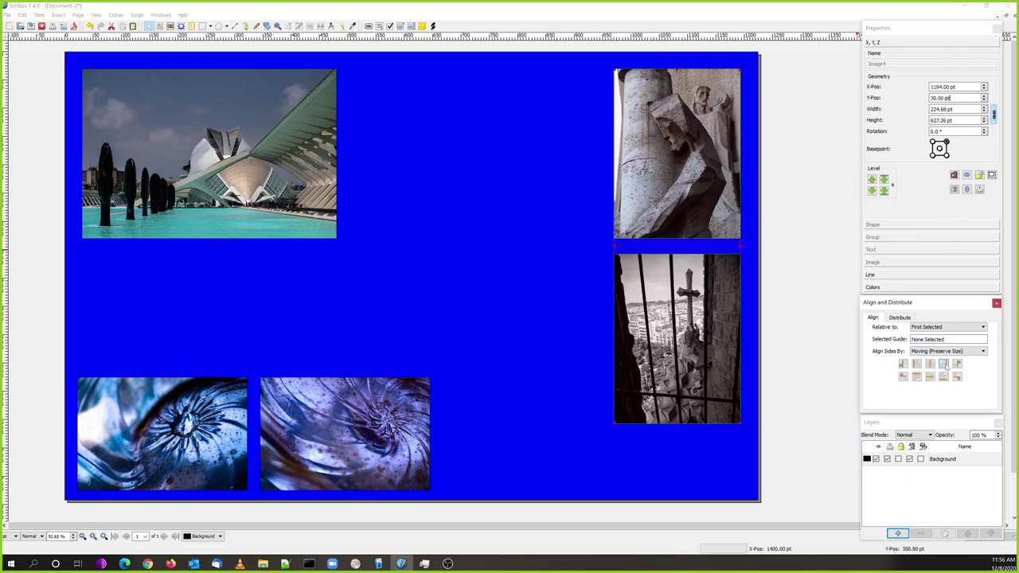
click(805, 255)
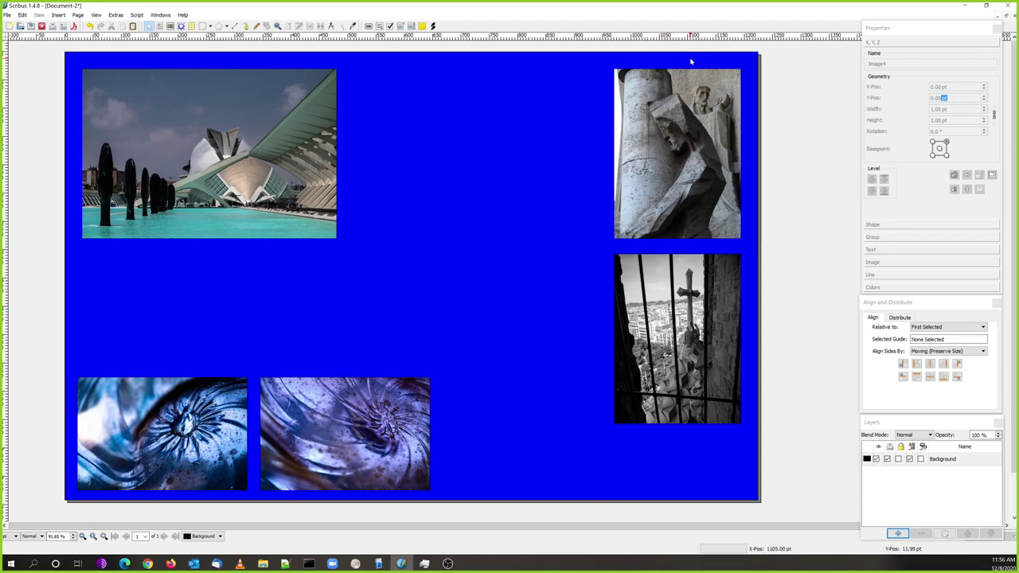
Shift the purple spiral slightly away from the blue one, and place the blue spiral's top-left basepoint at X 30 pt
click(320, 432)
drag(320, 432, 327, 431)
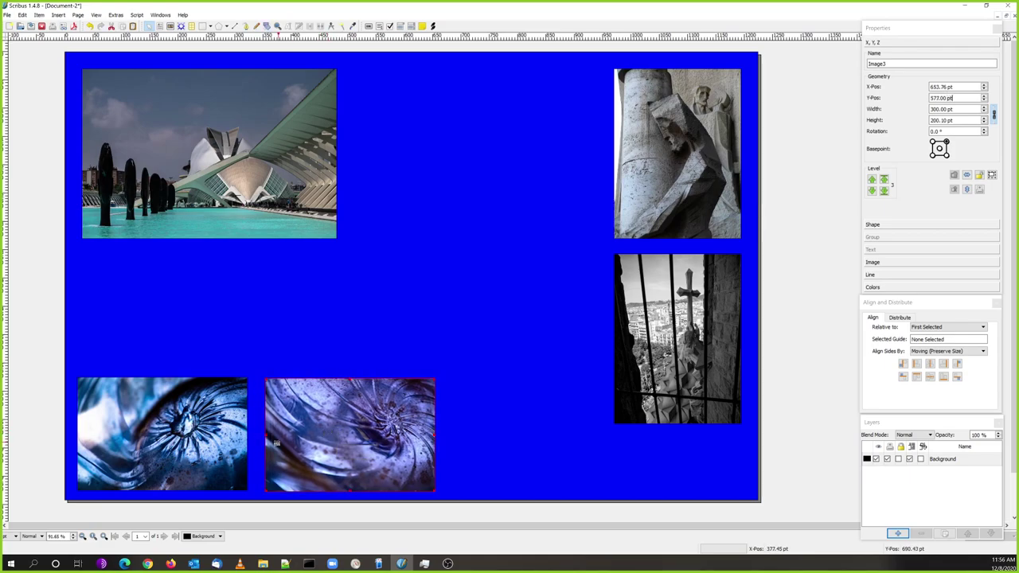
click(219, 450)
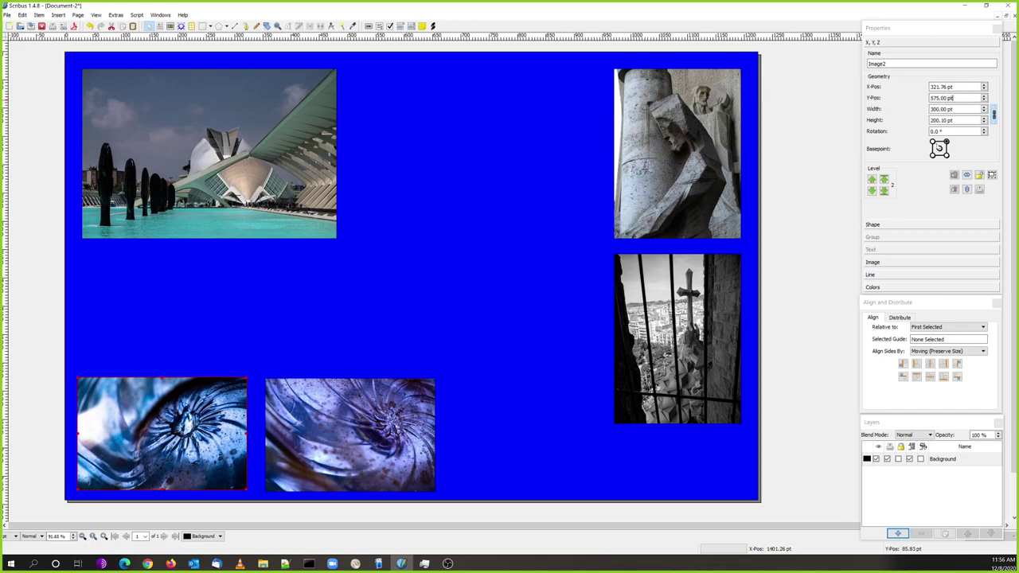
click(931, 141)
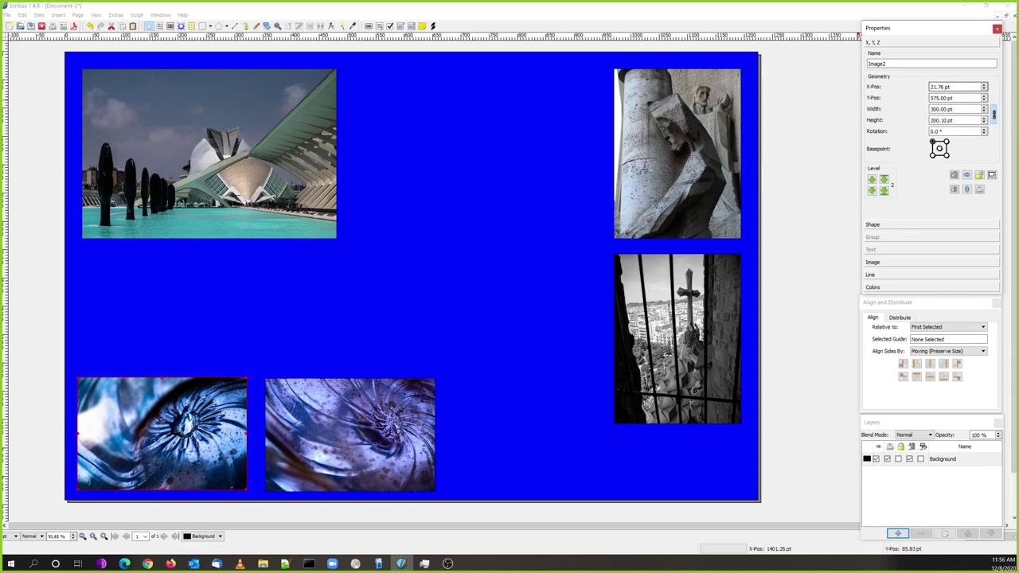
drag(955, 87, 928, 87)
text(30)
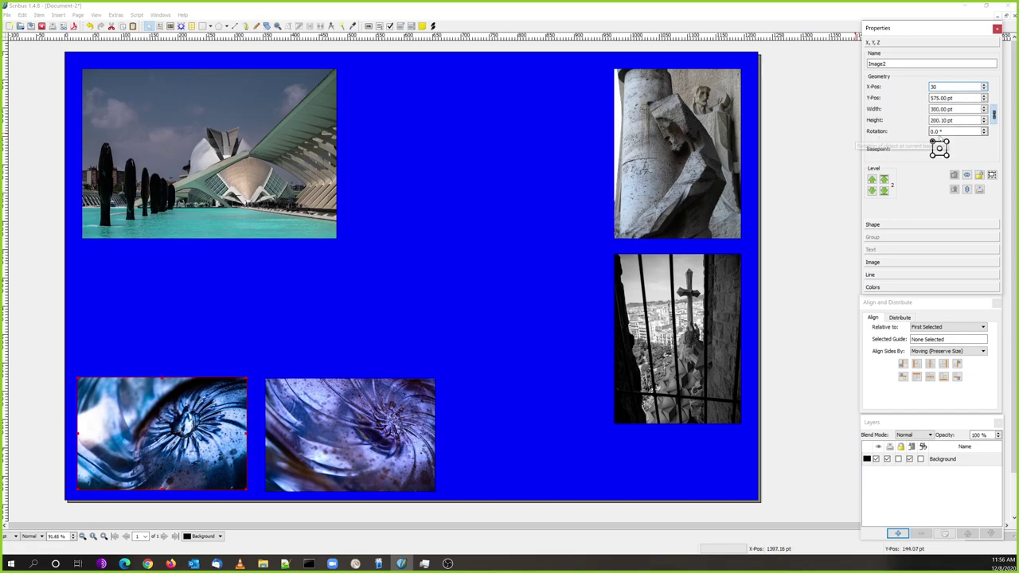
key(Return)
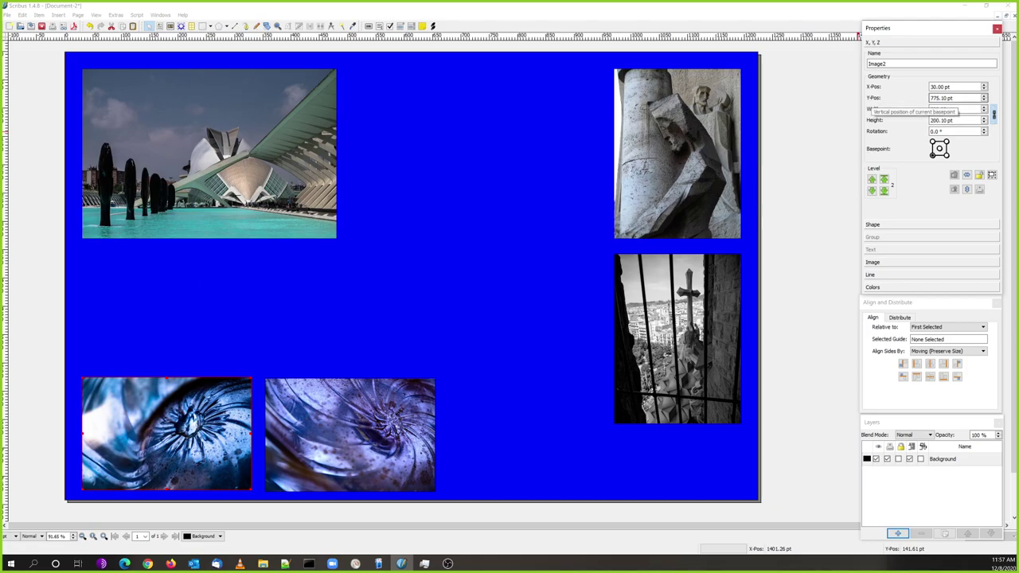
Set the blue spiral's Y position to 762 pt, measured from its bottom-left basepoint
click(953, 97)
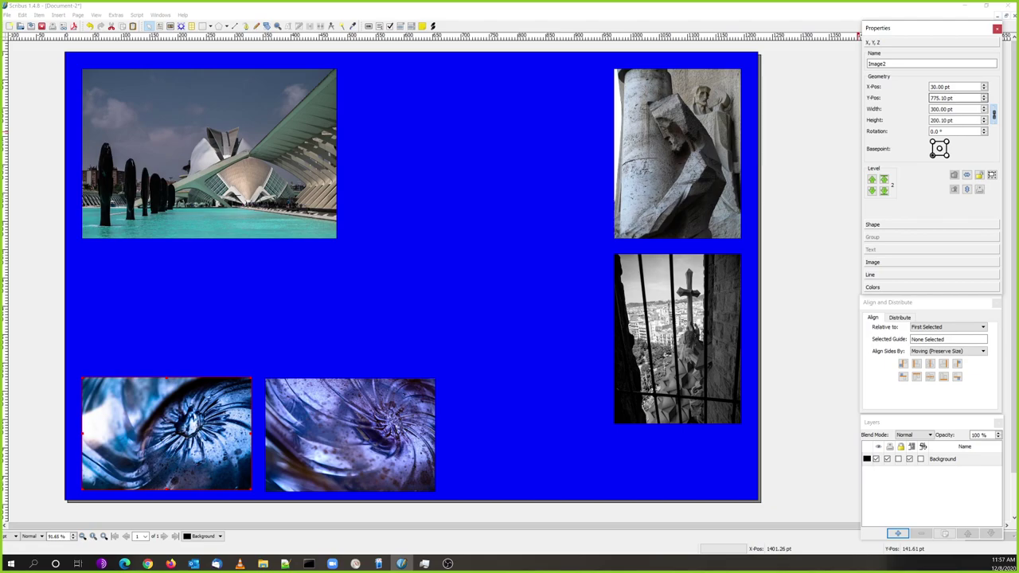
drag(952, 97, 904, 97)
text(762)
key(Tab)
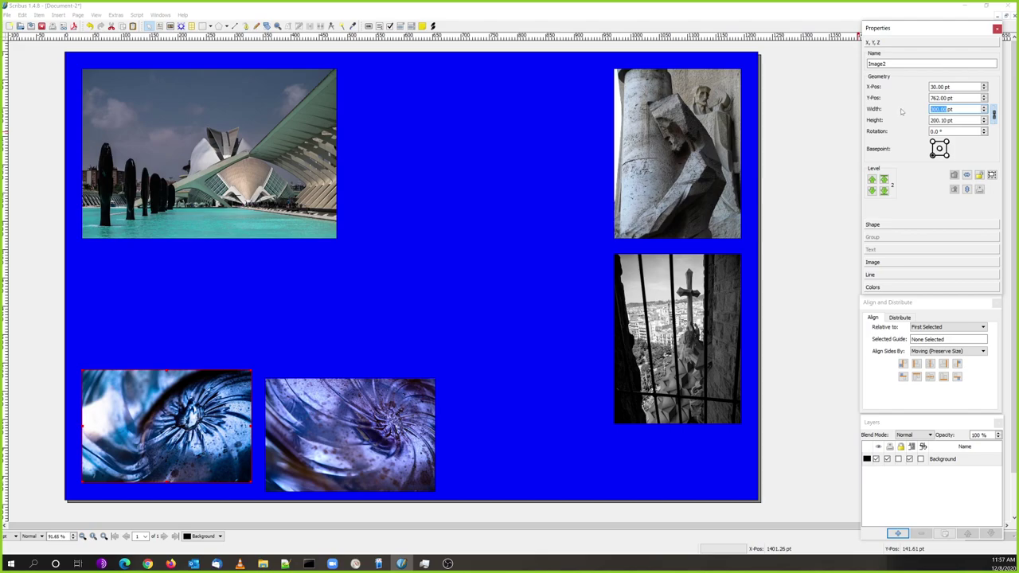
Align the top edge of the purple spiral with the top edge of the blue spiral
shift+click(322, 417)
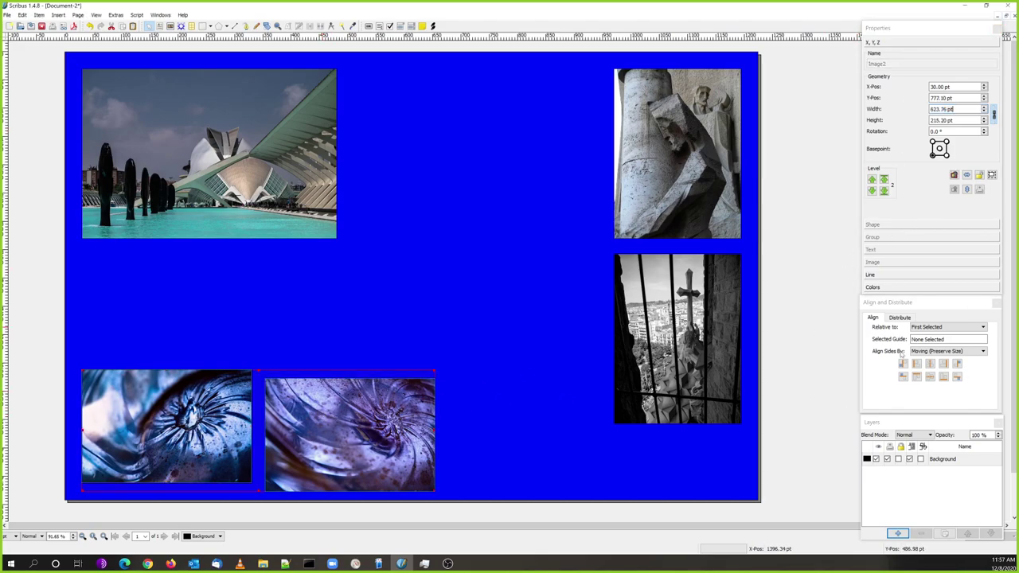
click(917, 377)
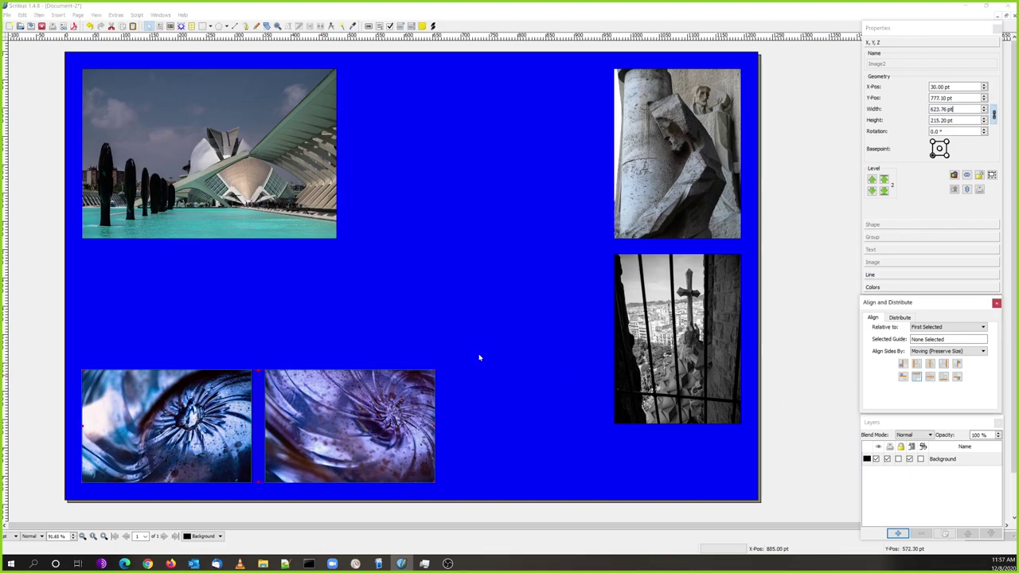
click(450, 335)
Check the blue spiral's bottom-right X position and place the purple spiral's bottom-left basepoint at X 360 pt
click(352, 414)
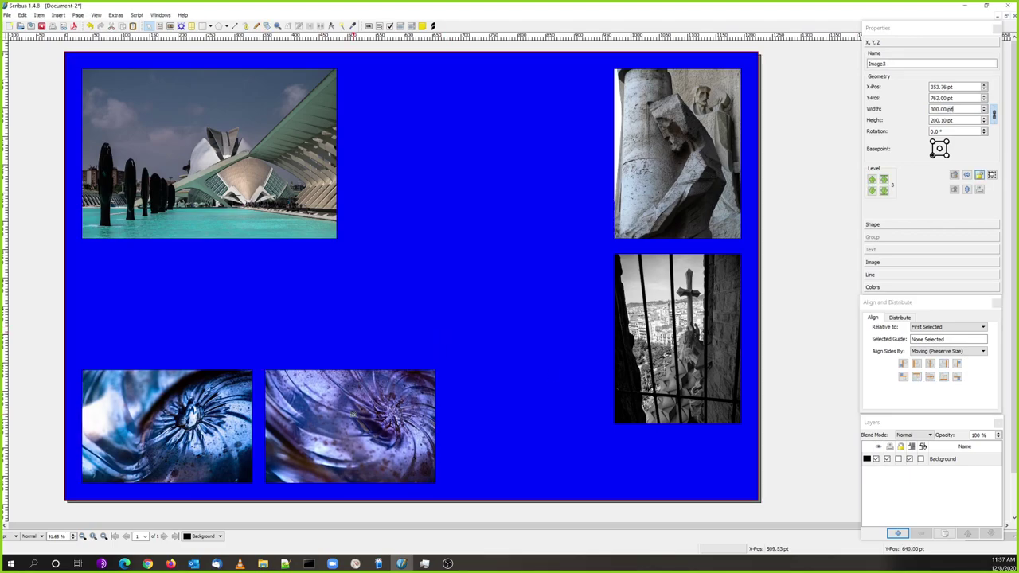
drag(352, 413, 359, 414)
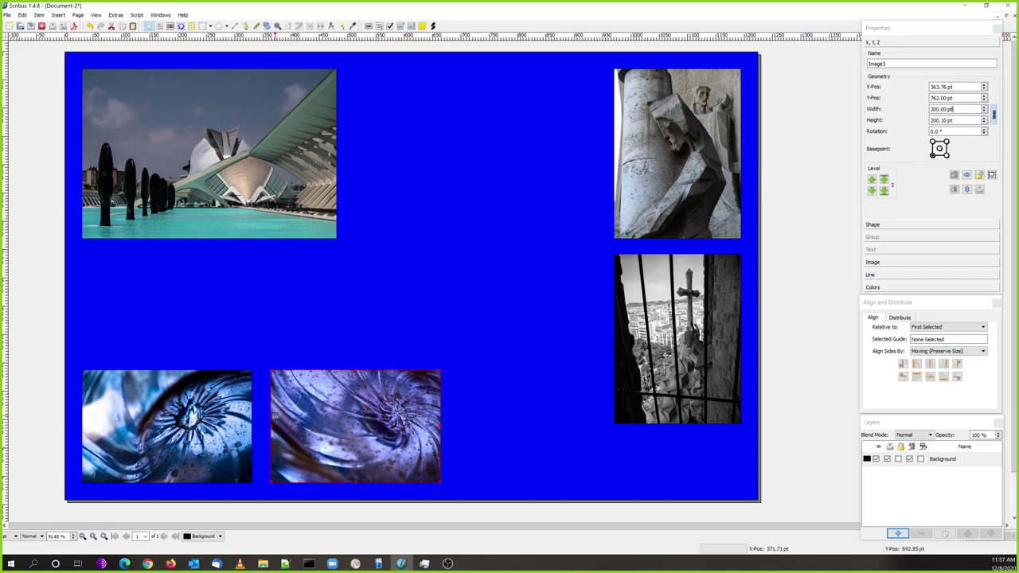
click(114, 406)
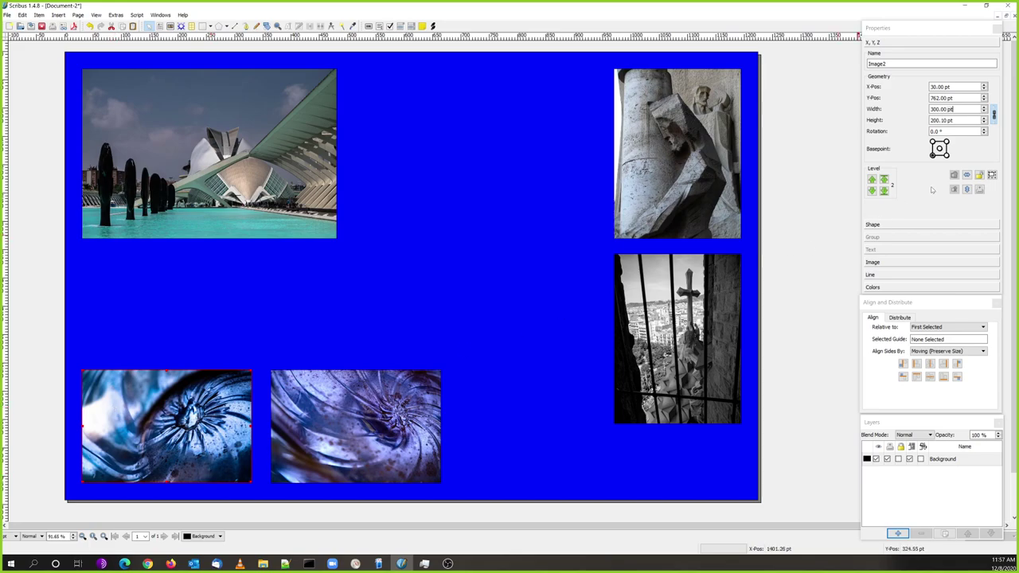
click(946, 155)
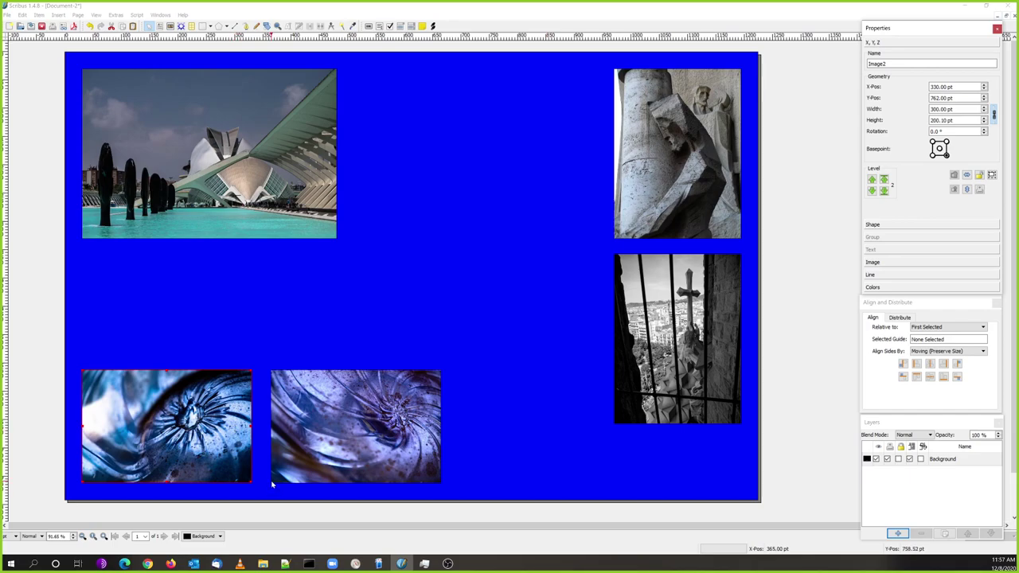
click(318, 464)
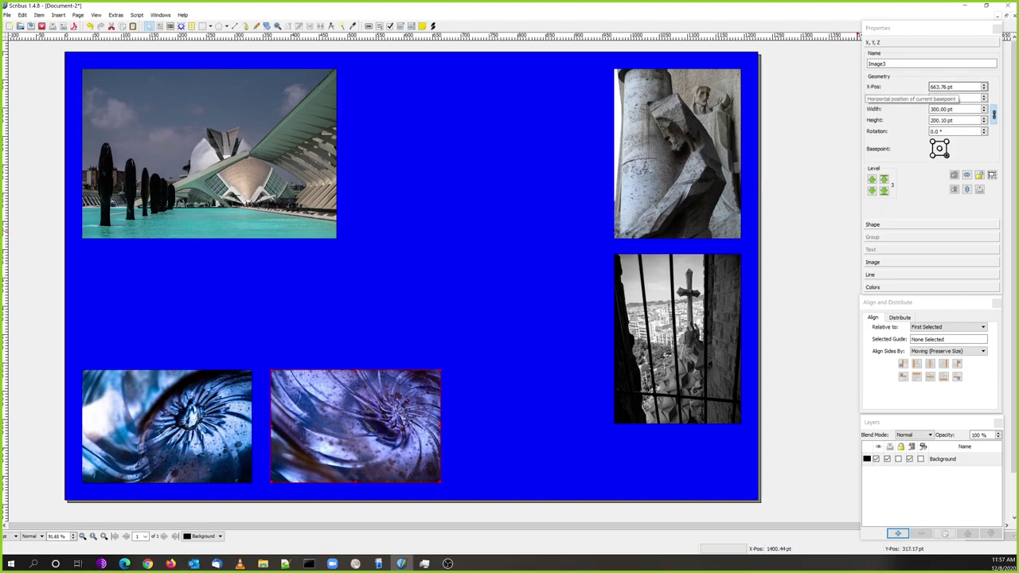
click(939, 156)
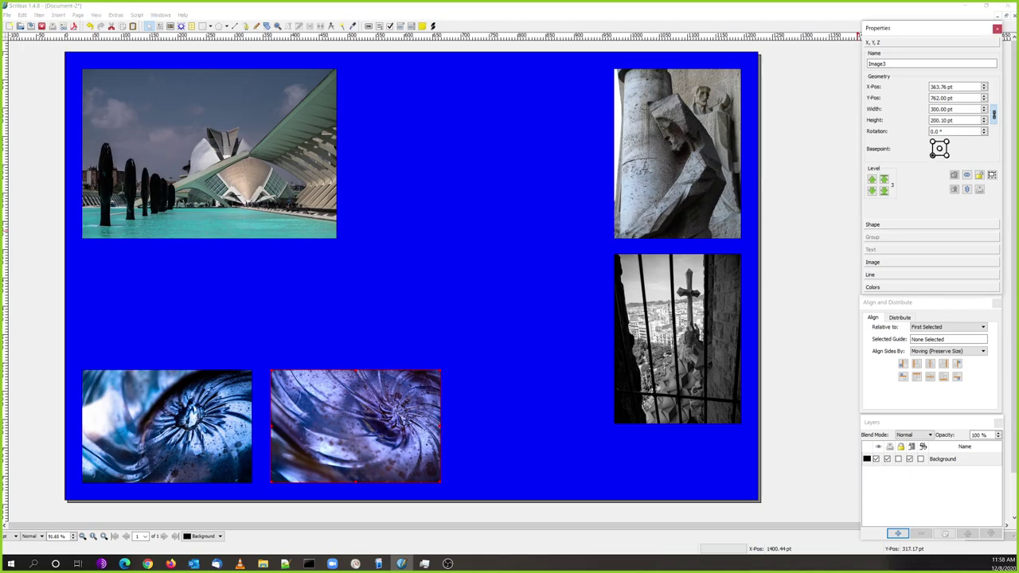
click(956, 86)
text(360)
key(Tab)
click(477, 229)
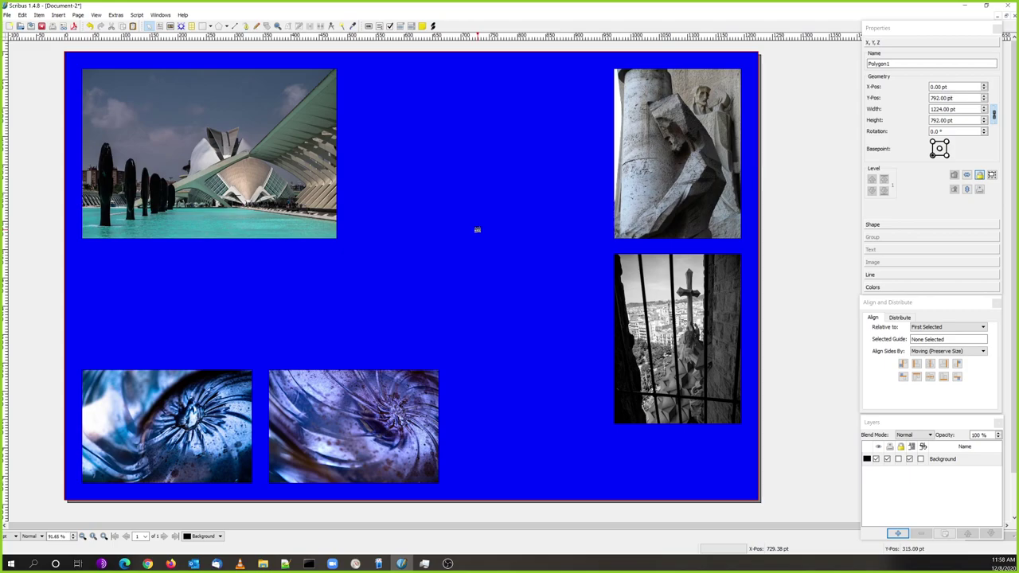
Move both spirals together horizontally toward the page centre, with the blue one's left edge at about X 182 pt
click(676, 223)
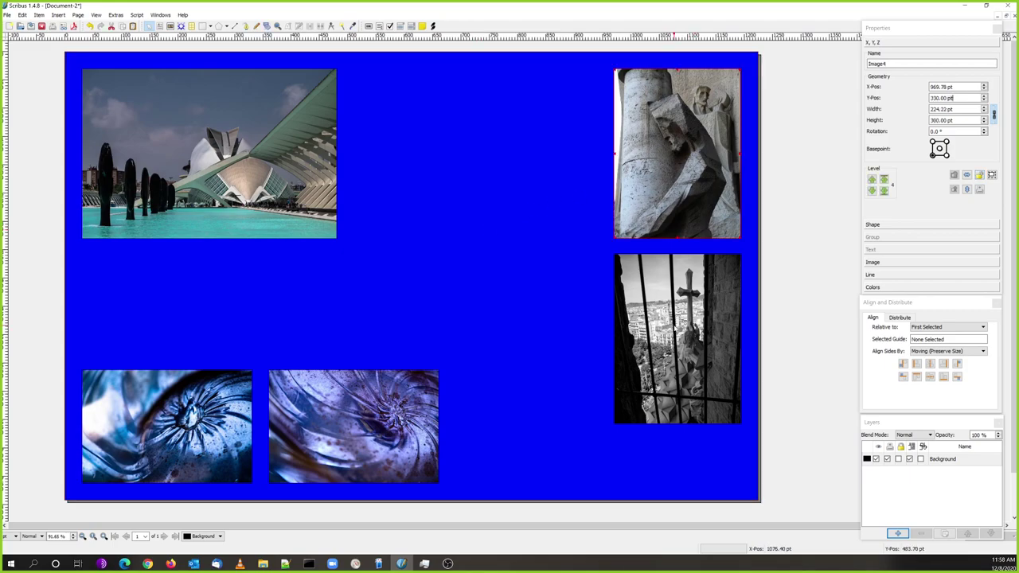
click(673, 325)
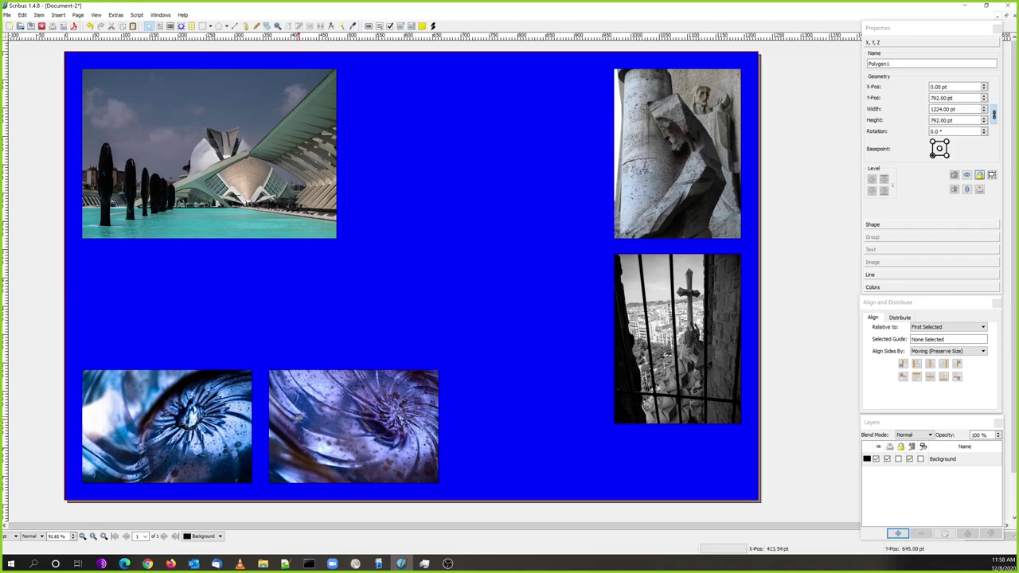
click(199, 422)
shift+click(333, 424)
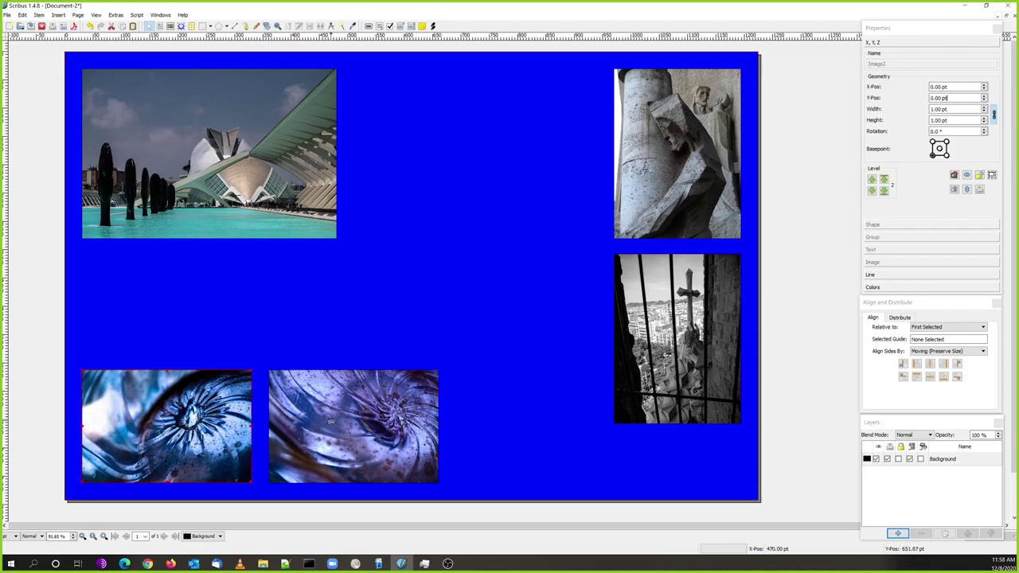
drag(316, 431, 403, 431)
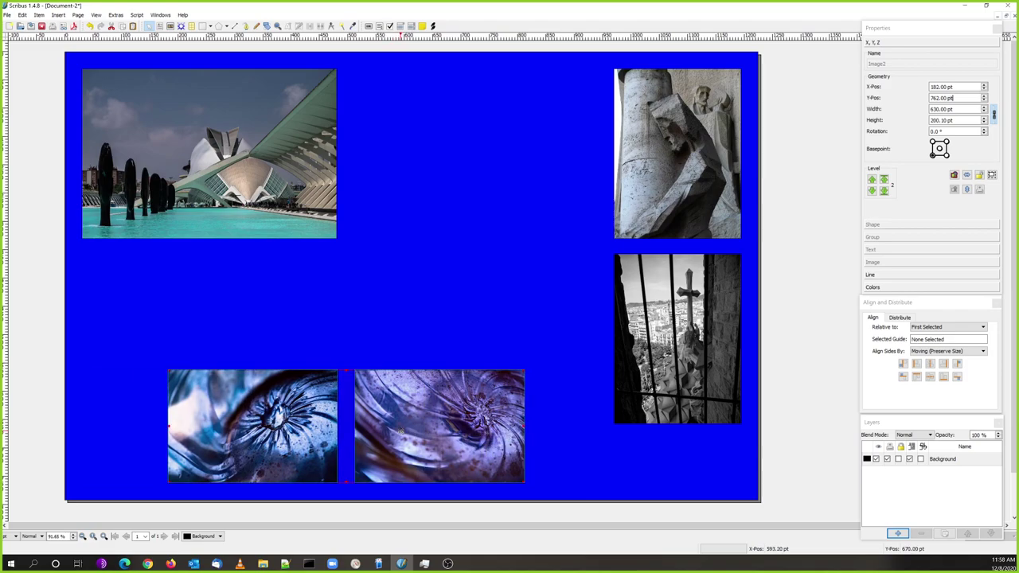
click(430, 297)
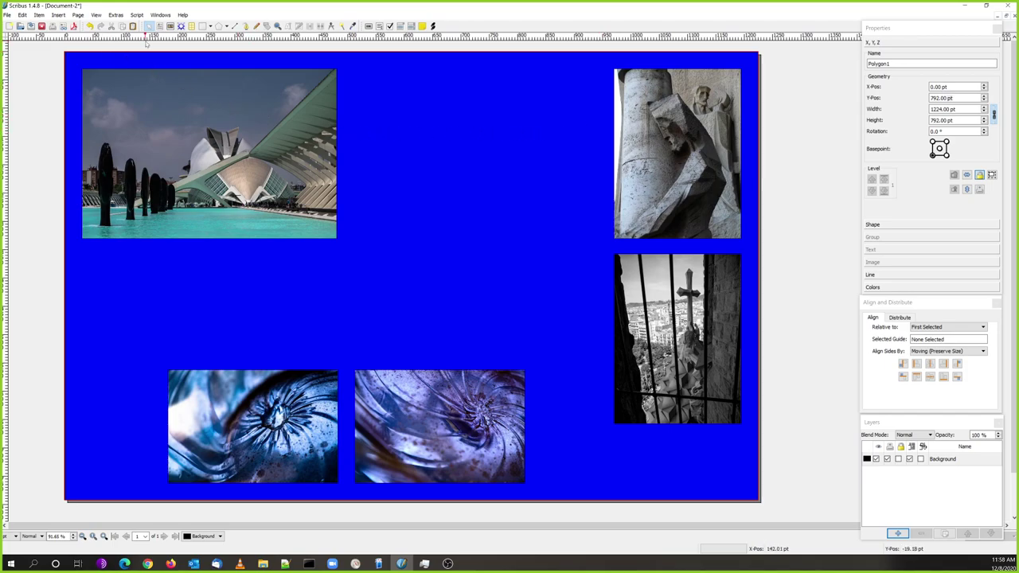
Insert a text frame about 360 by 61 pt between the science center and statue photos, containing "European Travels"
click(60, 16)
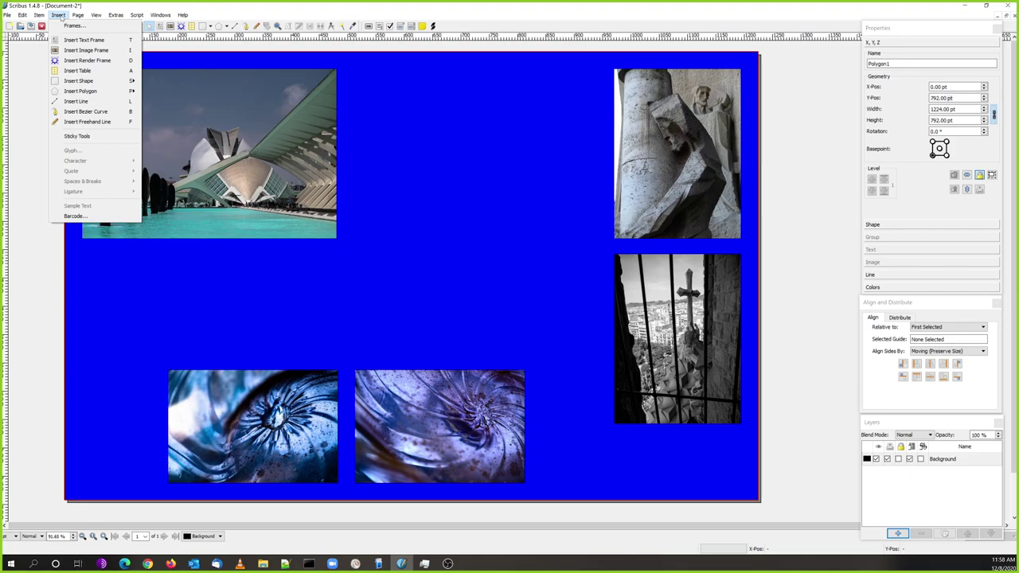
click(84, 40)
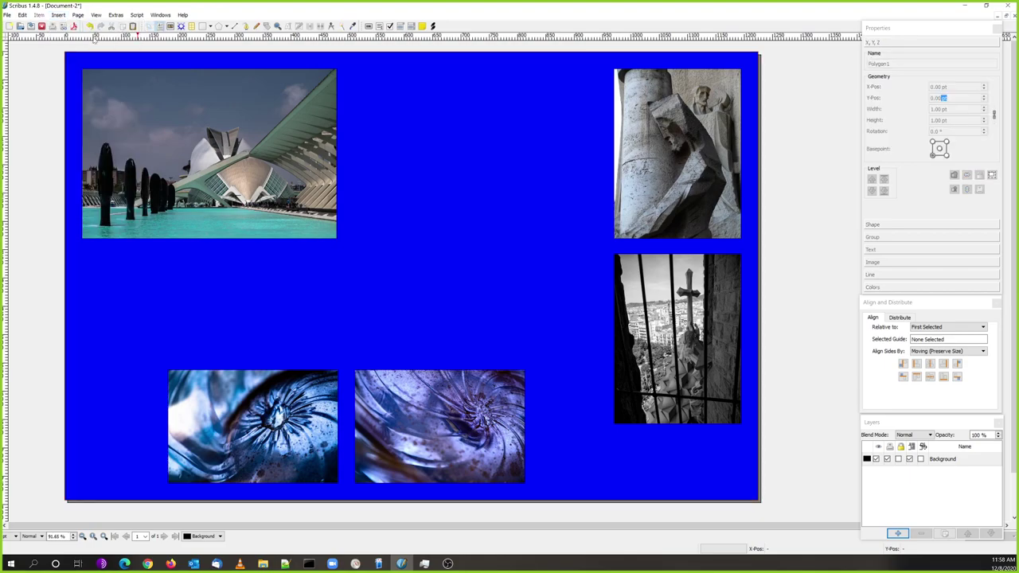
drag(362, 85, 566, 122)
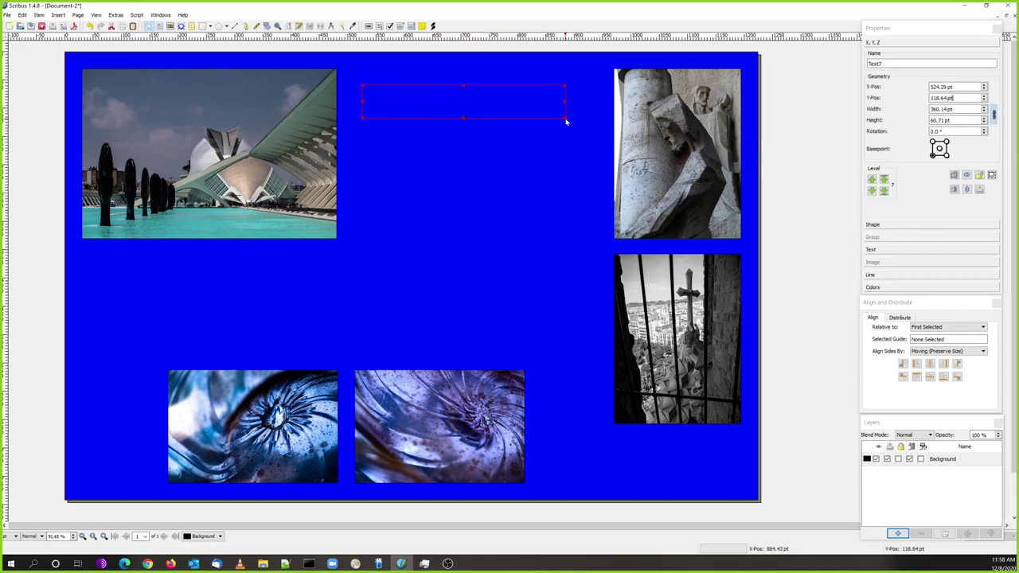
double_click(405, 101)
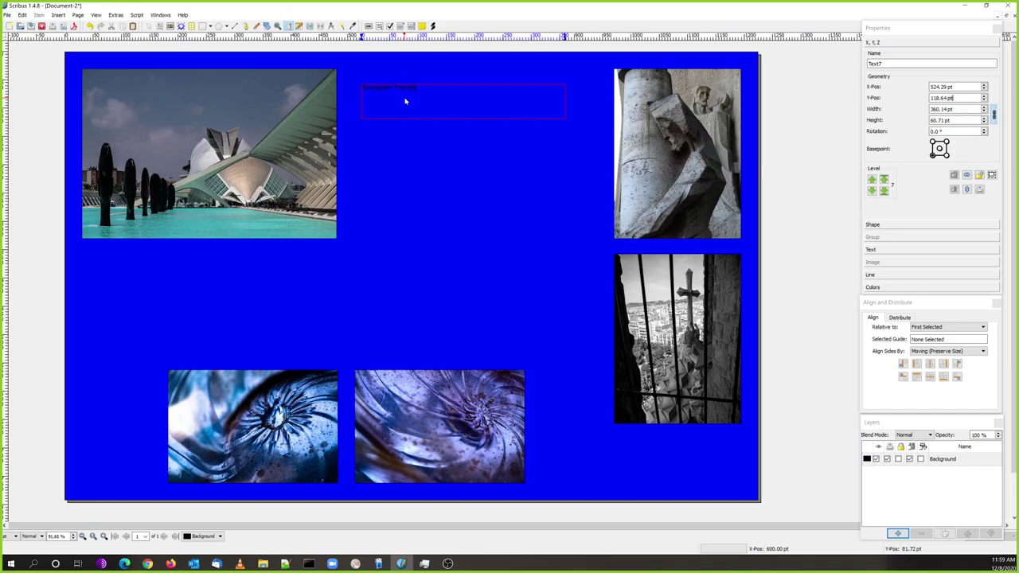
Select all of the "European Travels" text and set its font size to 60 pt
key(ctrl+a)
click(159, 15)
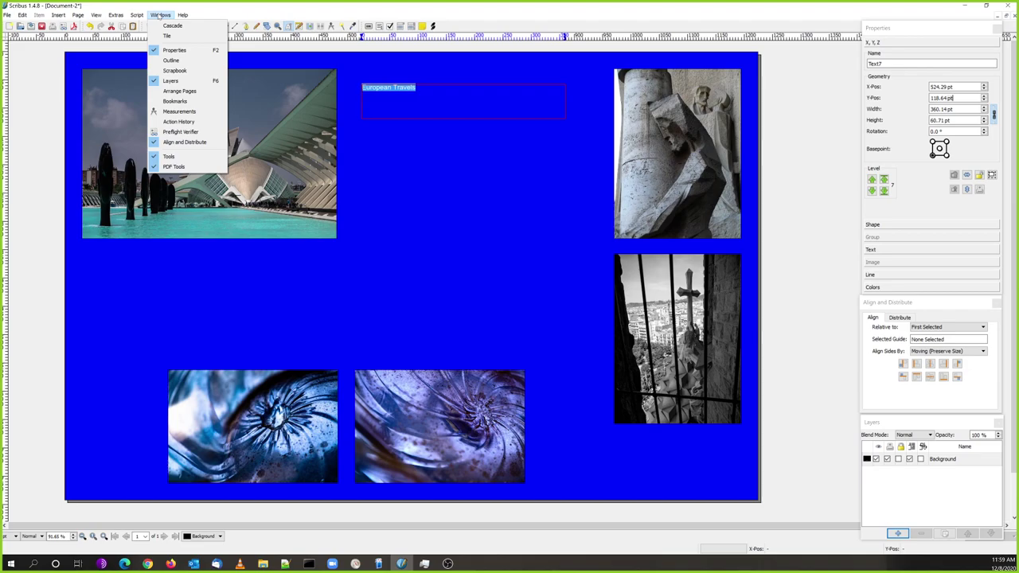
click(159, 15)
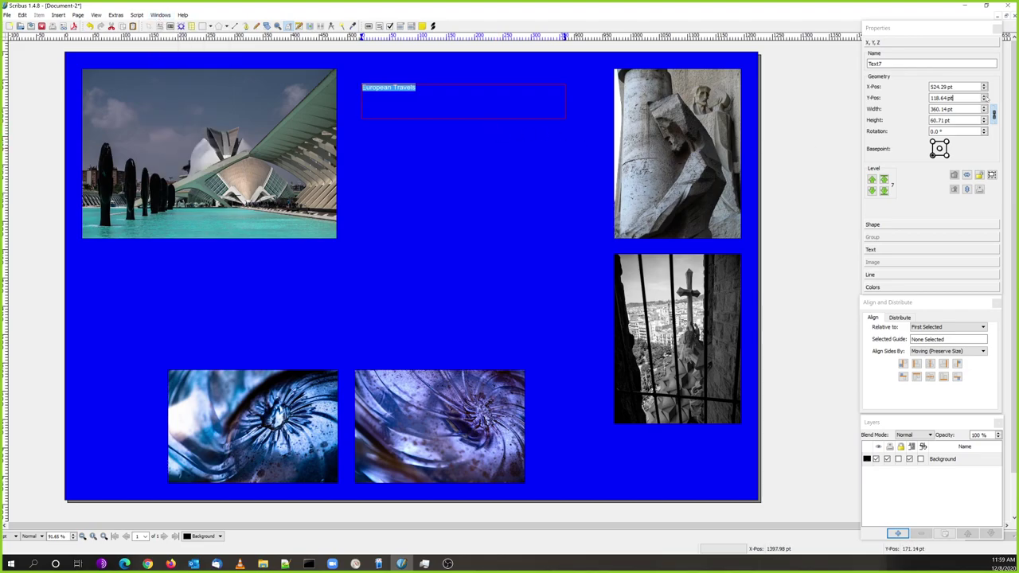
click(878, 252)
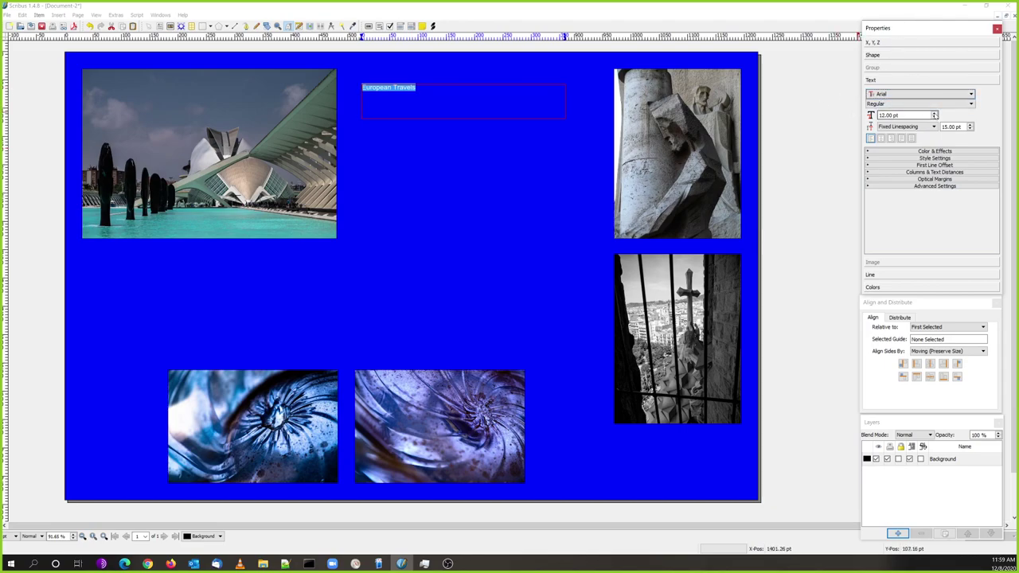
triple_click(888, 115)
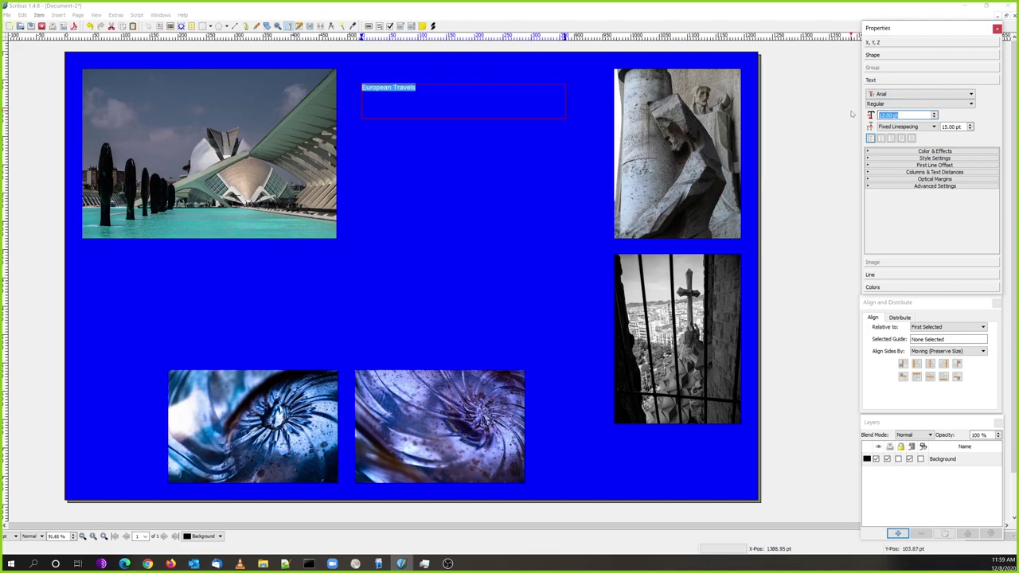
text(60)
key(Return)
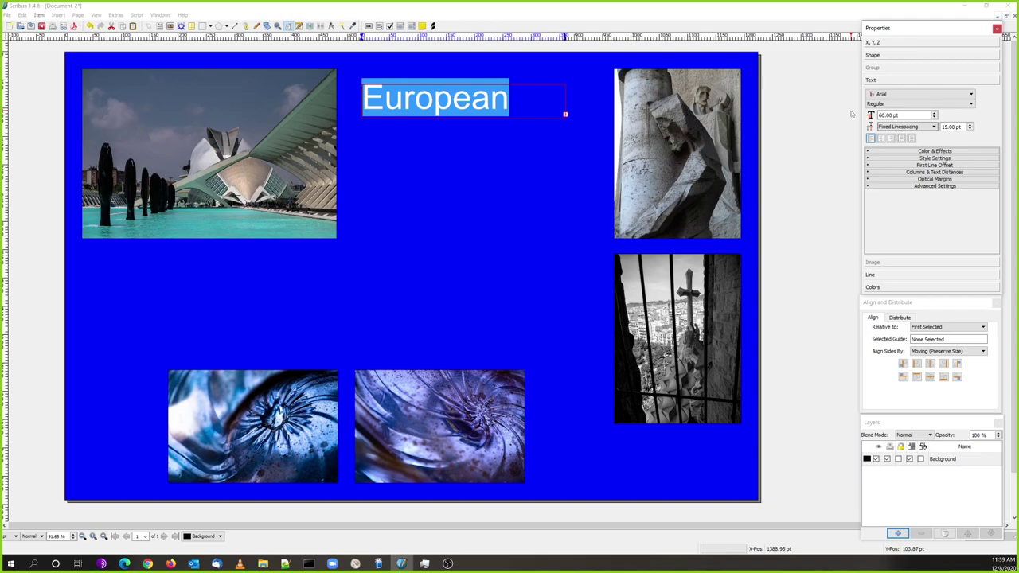
Reduce the title's font size to 40 pt
triple_click(888, 115)
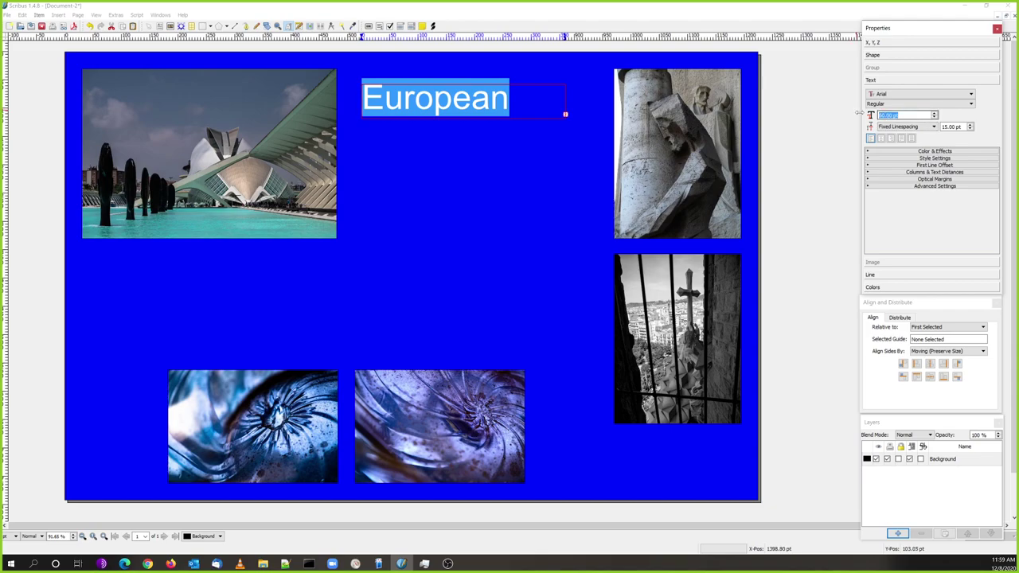
text(40)
key(Return)
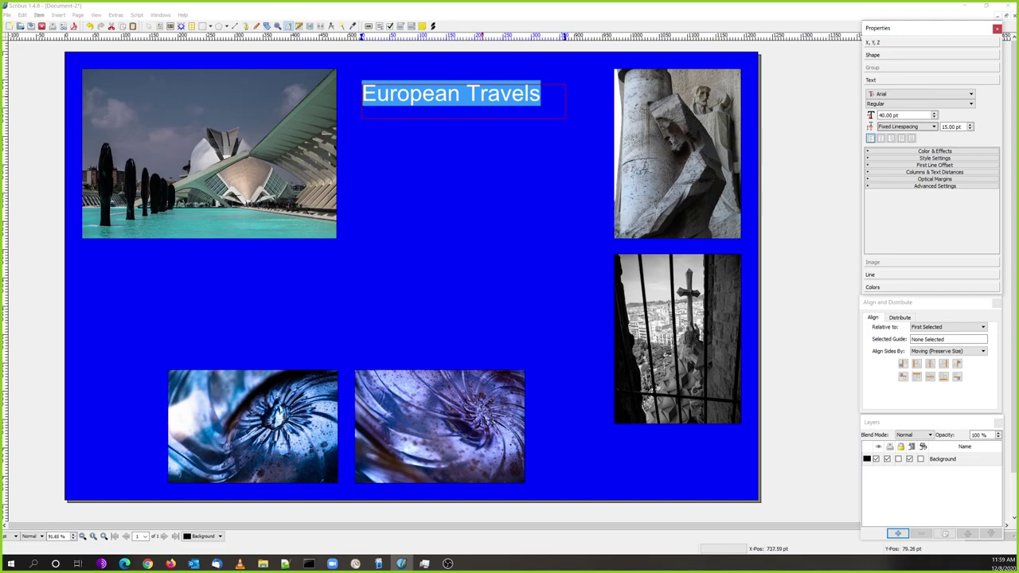
Leave text editing and widen the title's frame until its right edge nearly reaches the statue photo
click(567, 105)
key(Escape)
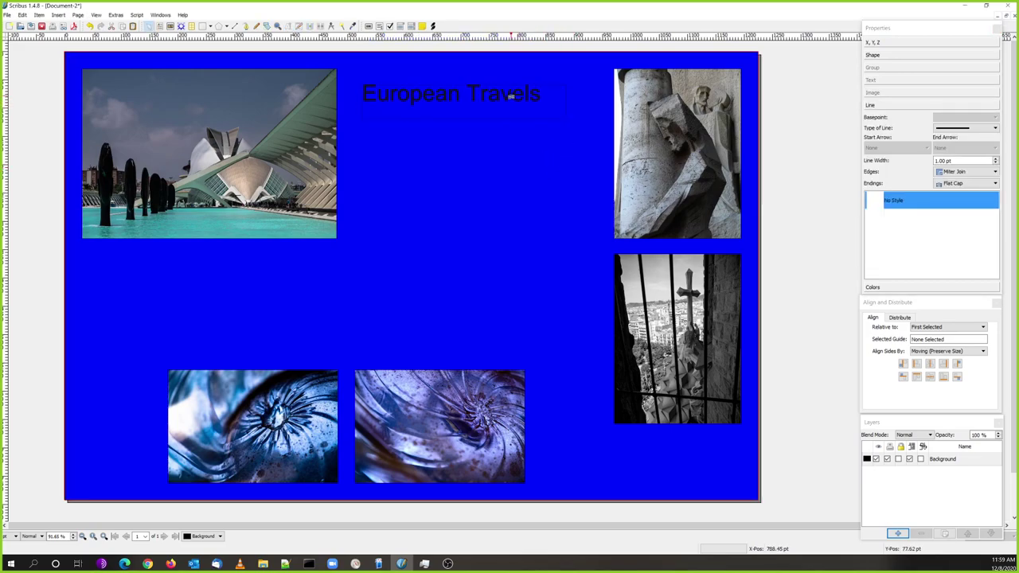
drag(566, 100, 608, 99)
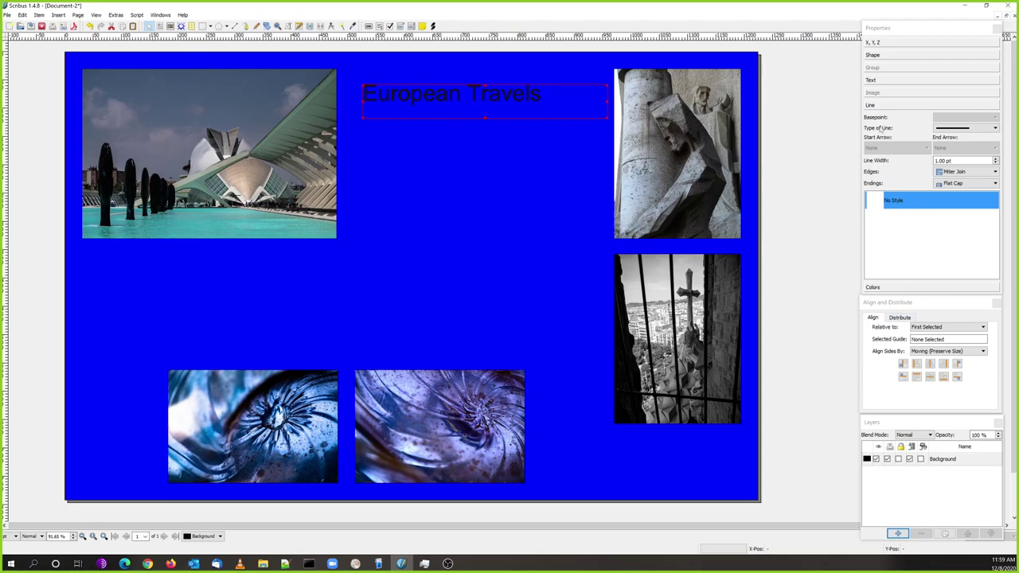
click(873, 106)
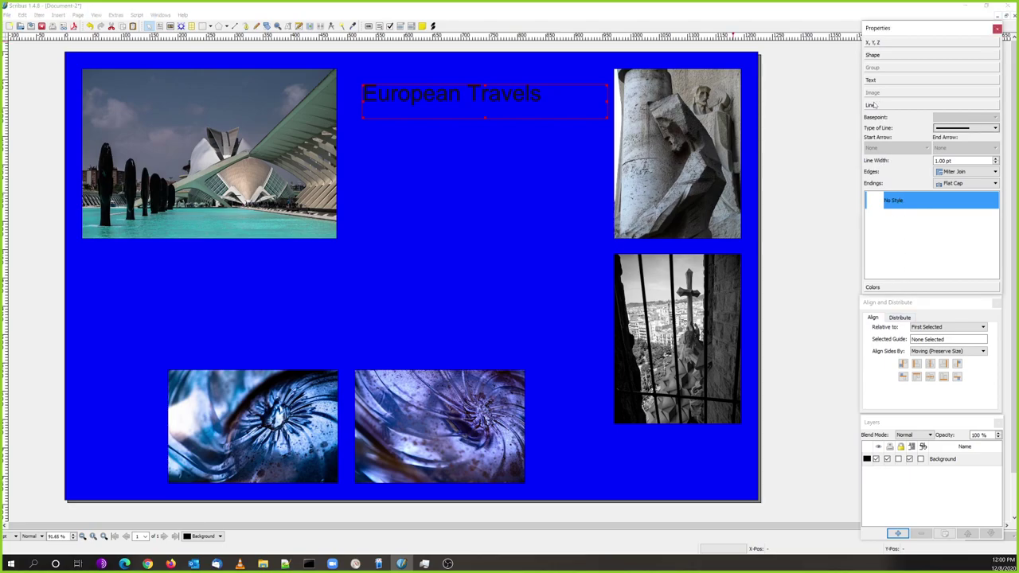
Center the "European Travels" text in its frame and set its color to White
click(875, 80)
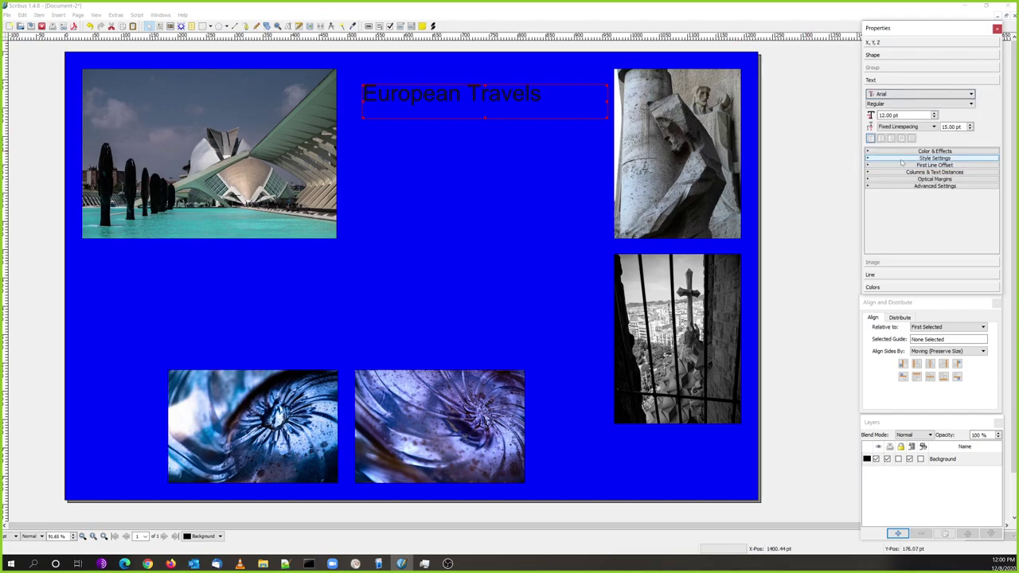
click(880, 138)
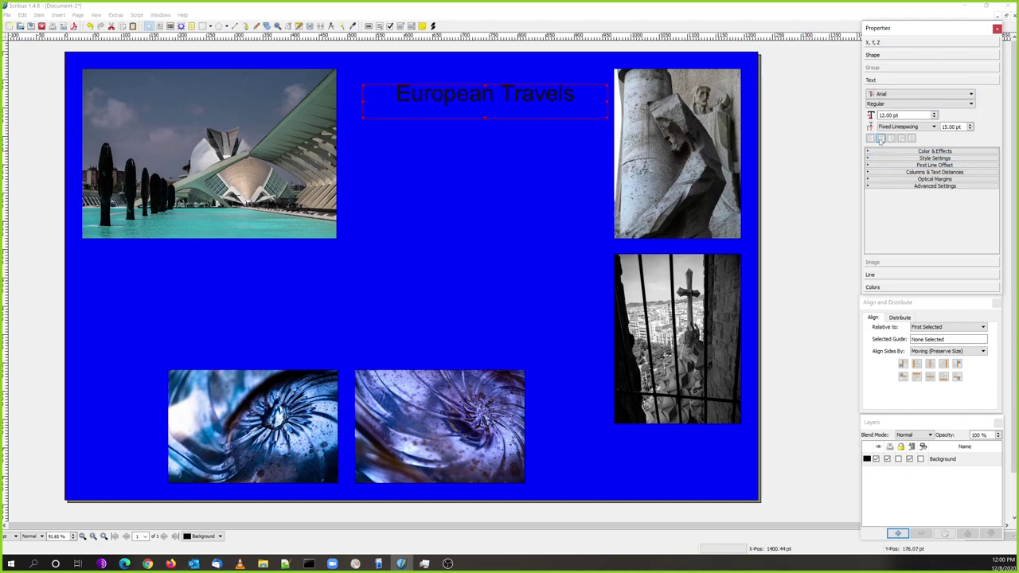
click(922, 151)
click(886, 162)
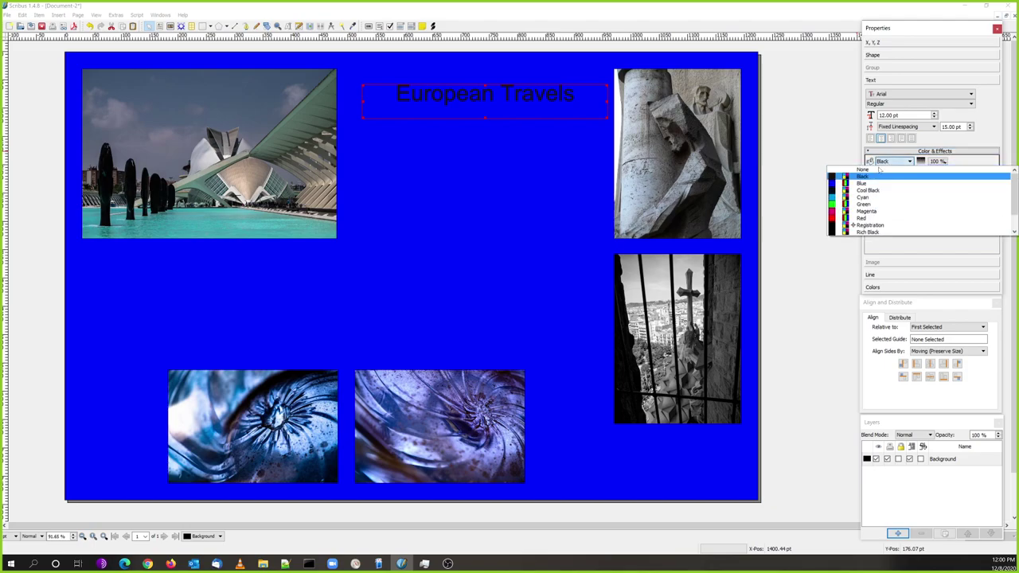
scroll(832, 223, down, 1)
click(834, 228)
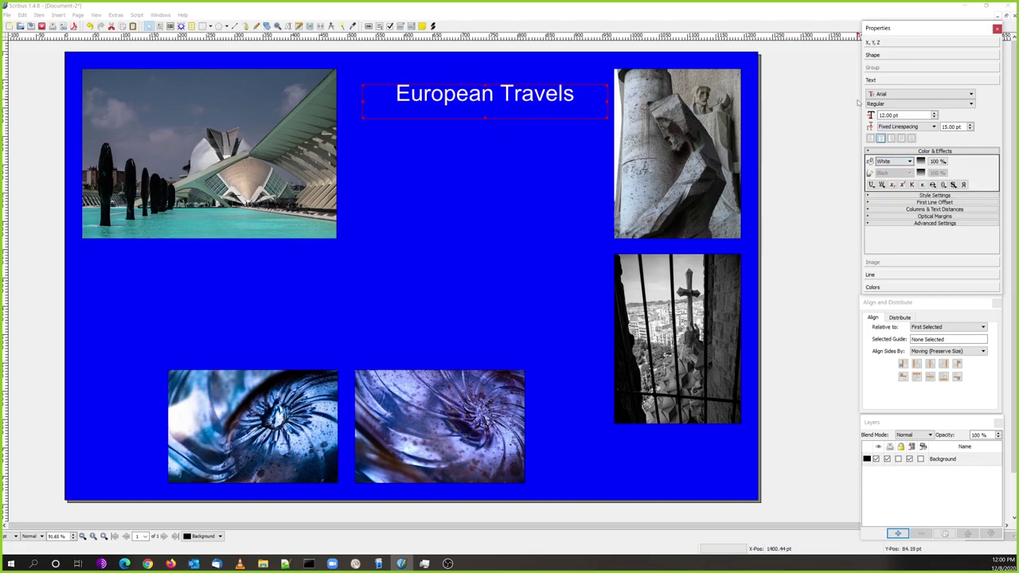
Try Bitstream Vera Sans and Century Gothic as the title's font
click(885, 97)
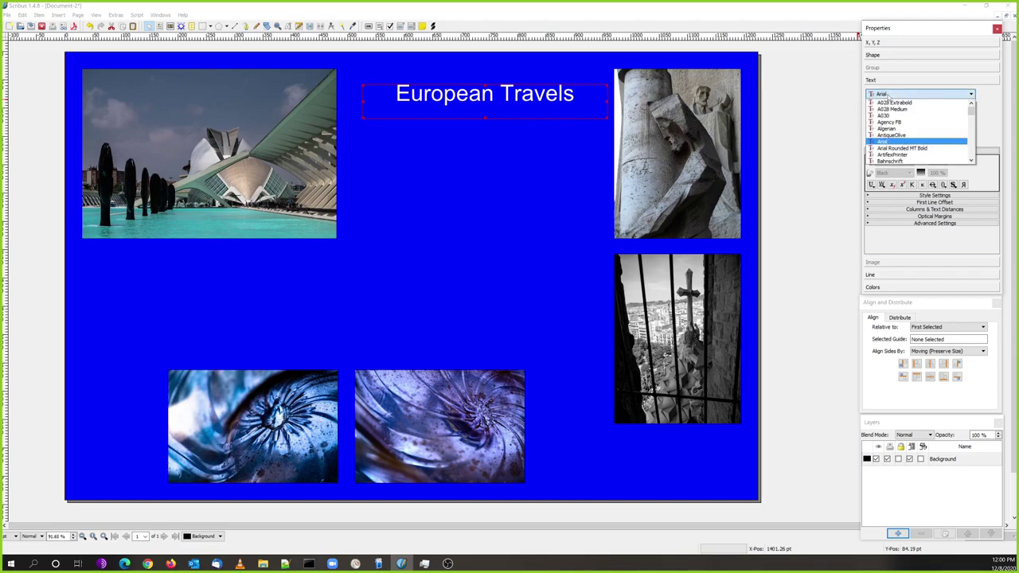
scroll(921, 134, down, 3)
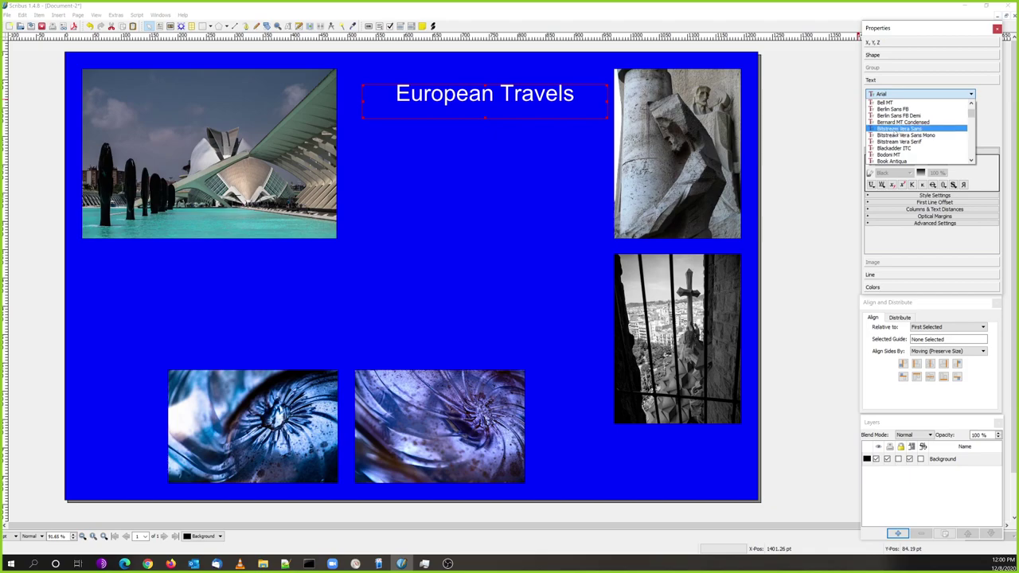
click(895, 128)
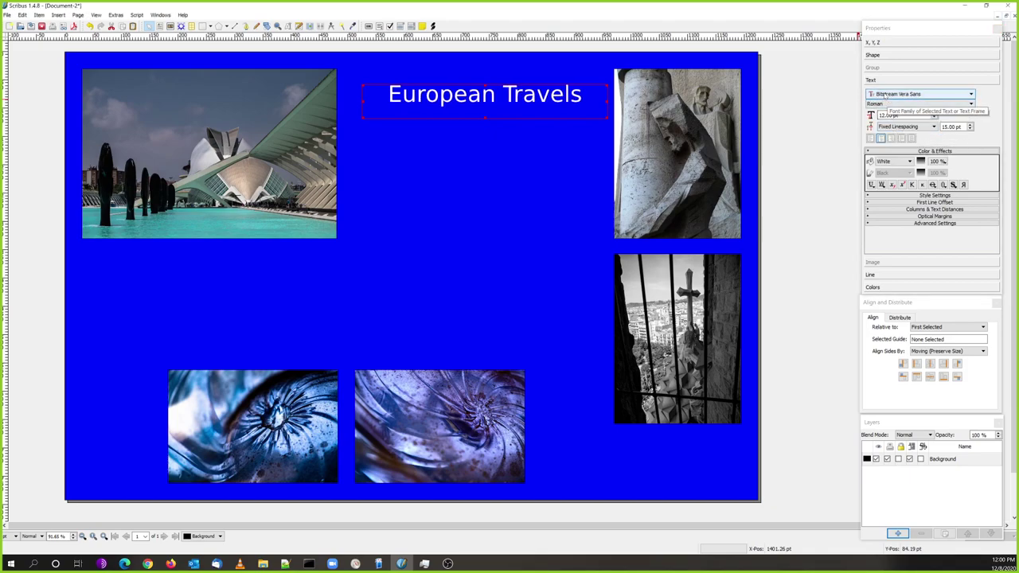
click(885, 95)
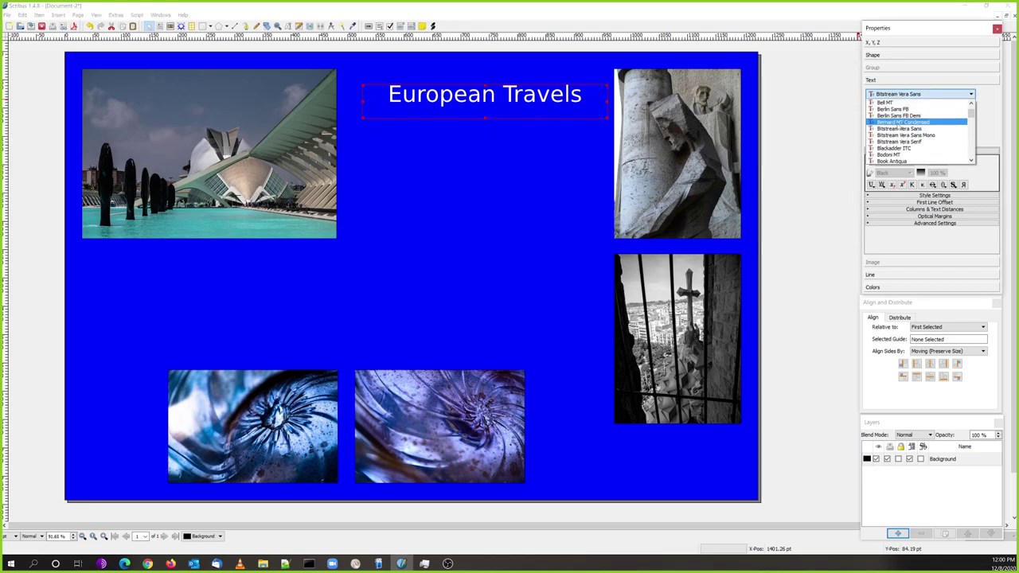
scroll(898, 134, down, 4)
scroll(897, 133, down, 2)
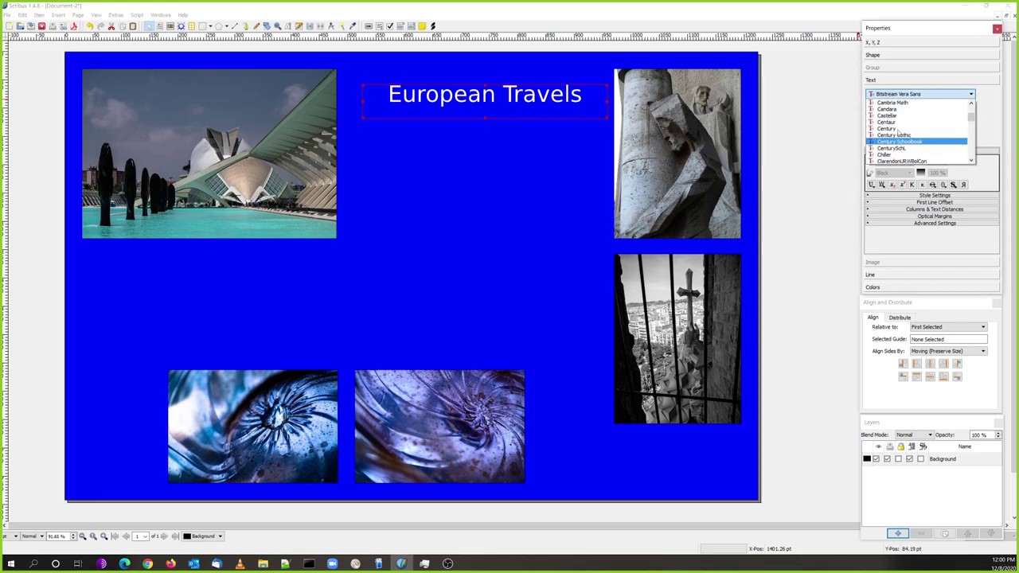
click(893, 135)
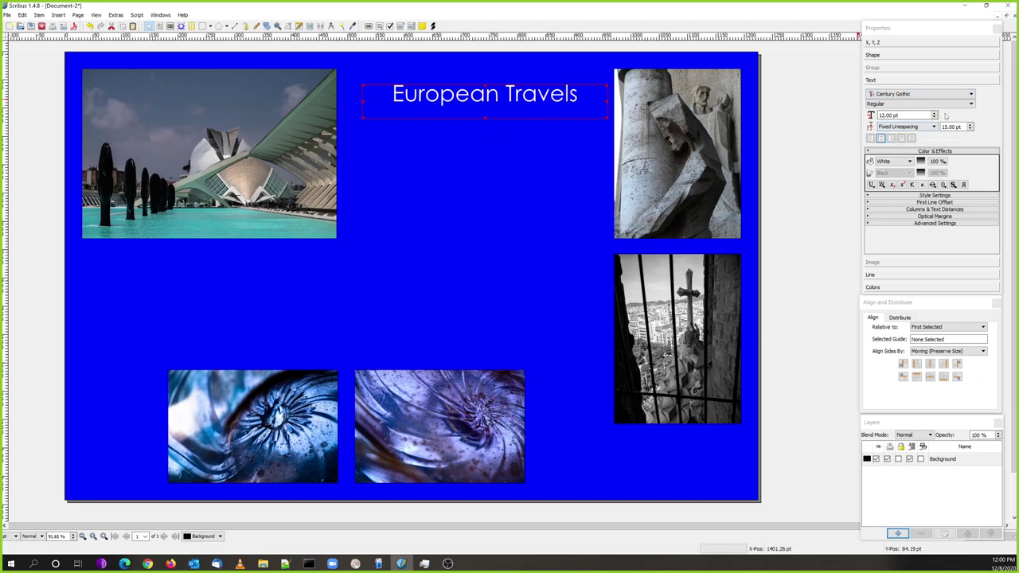
Try Constantia and Consolas as the title's font
click(893, 94)
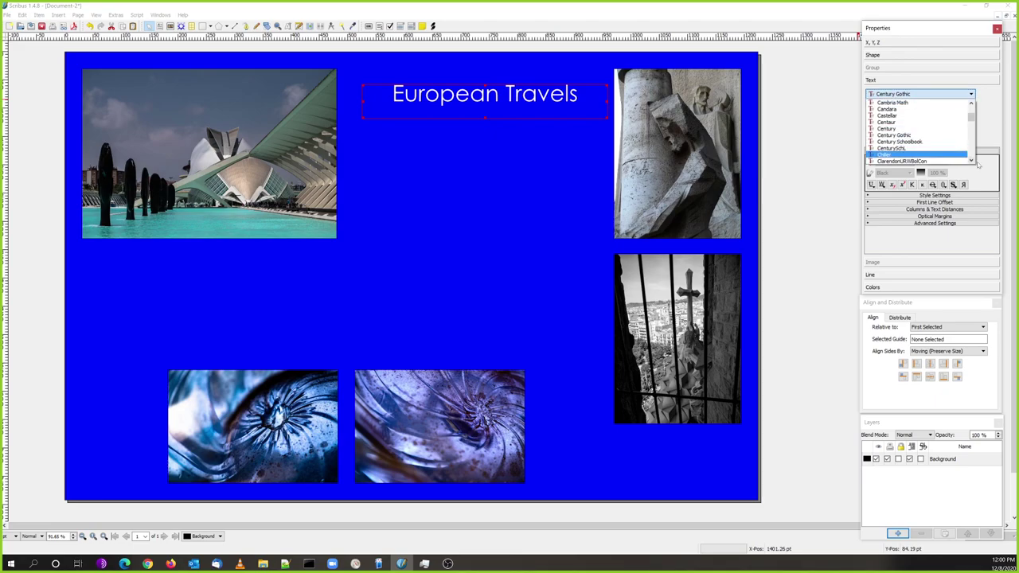
scroll(931, 159, down, 4)
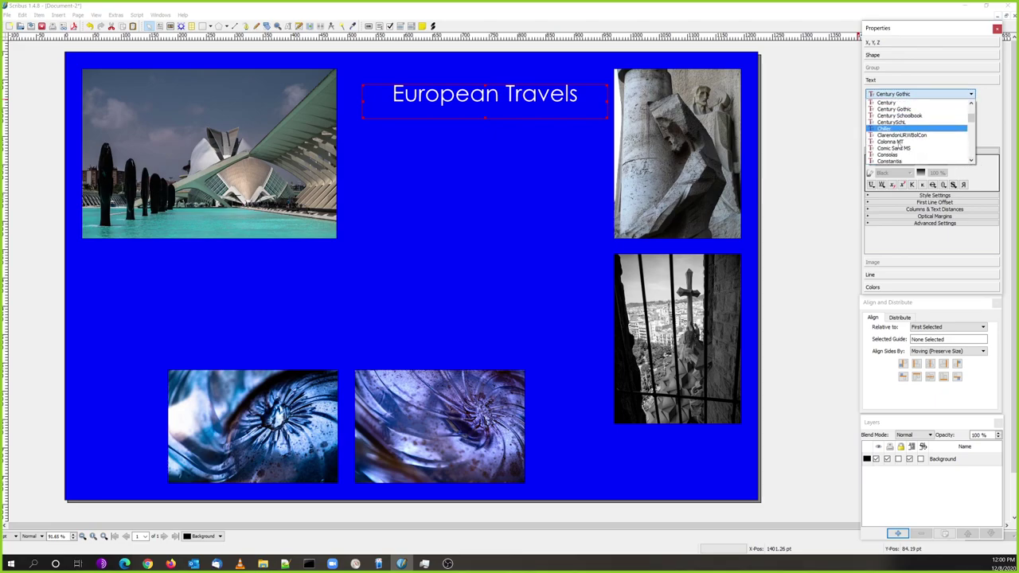
scroll(898, 145, up, 2)
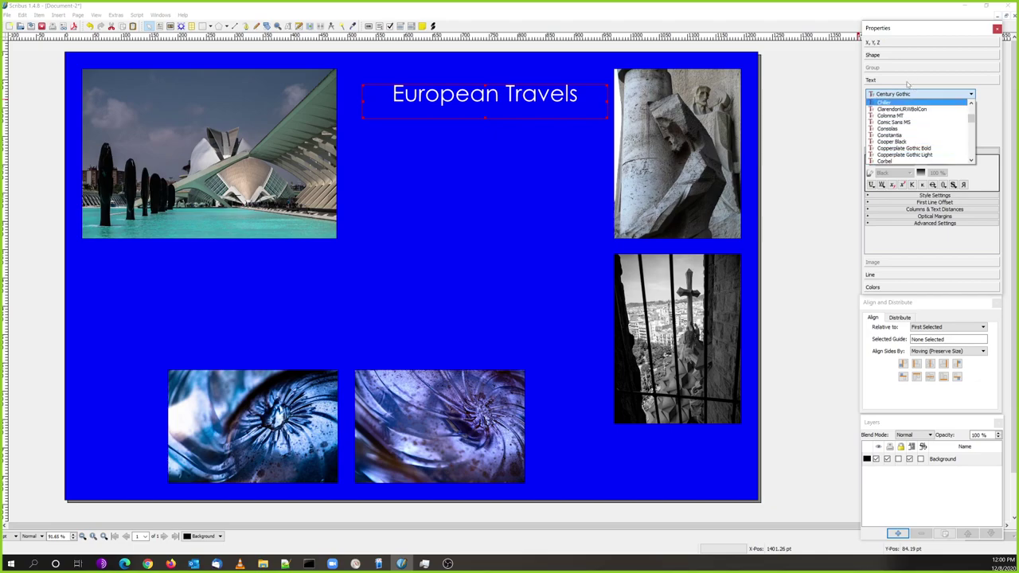
click(889, 135)
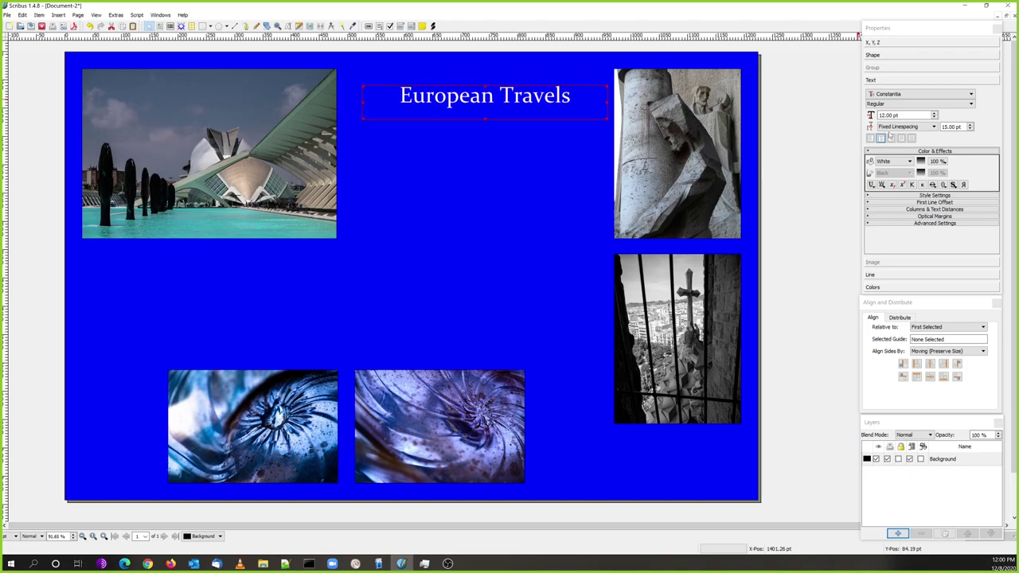
click(891, 93)
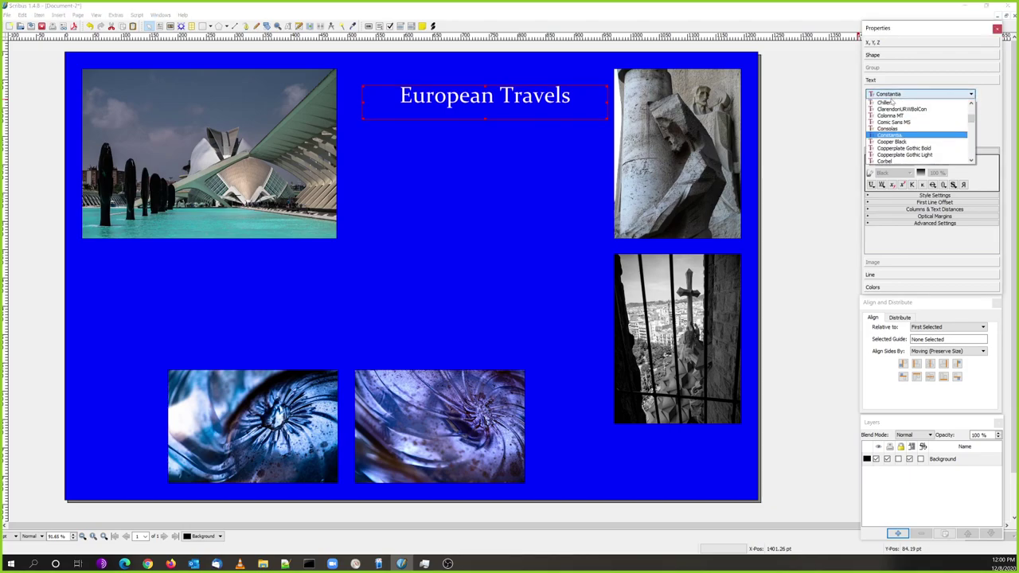
click(888, 128)
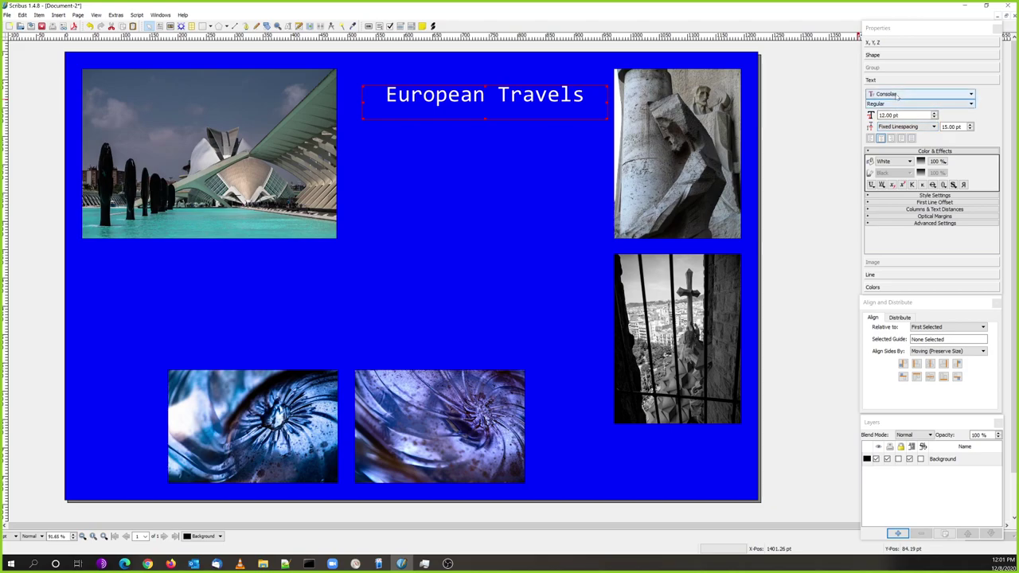
Try Mongolian Baiti as the title's font
click(898, 94)
scroll(898, 128, down, 3)
scroll(899, 128, down, 10)
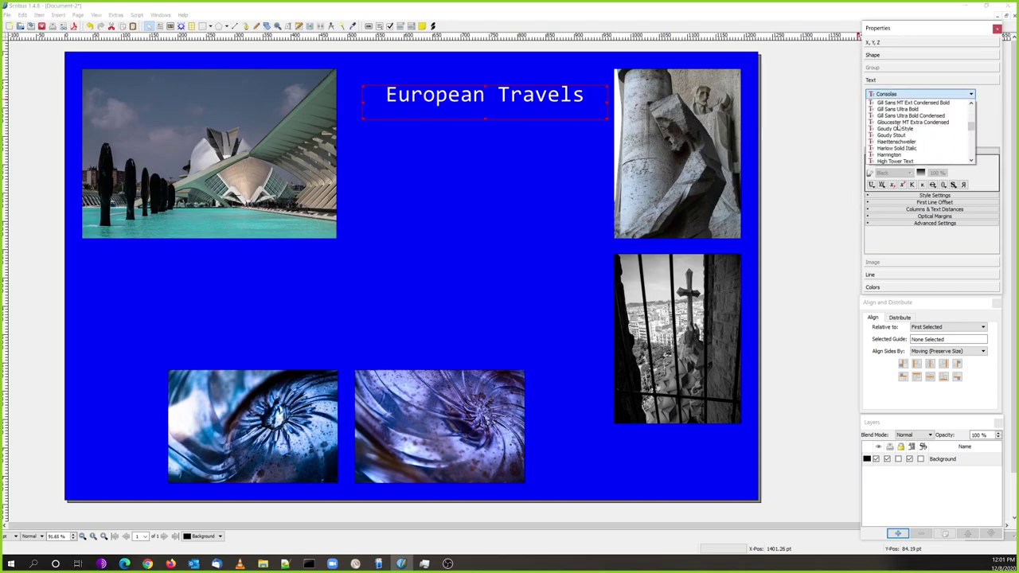
scroll(897, 127, down, 10)
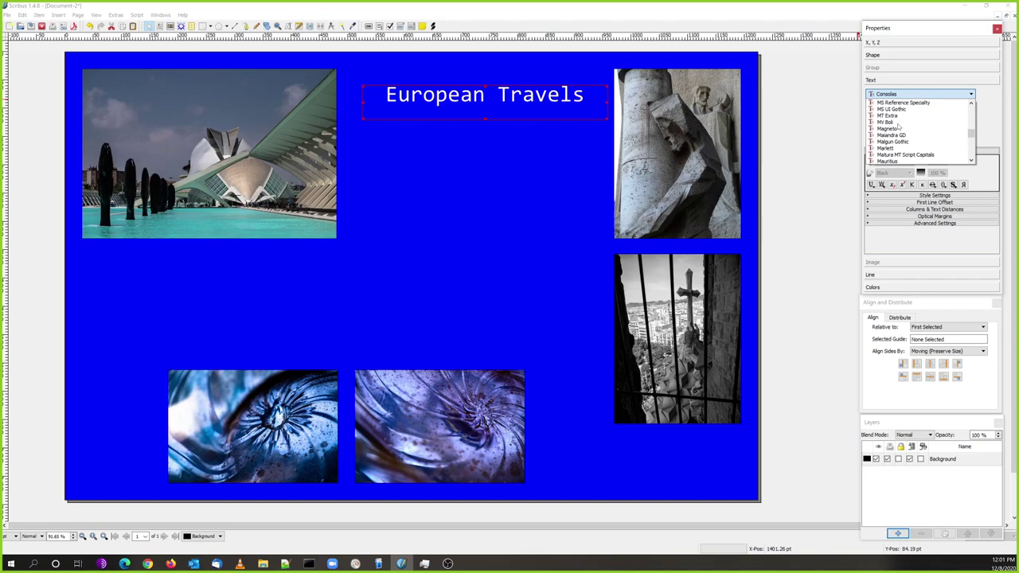
scroll(898, 126, down, 3)
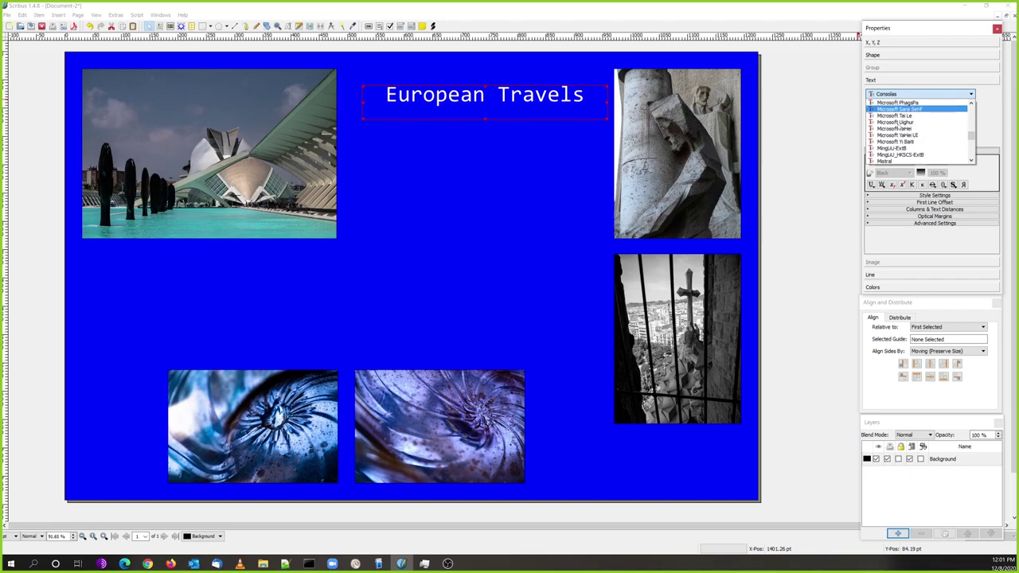
scroll(898, 126, down, 4)
scroll(898, 125, up, 2)
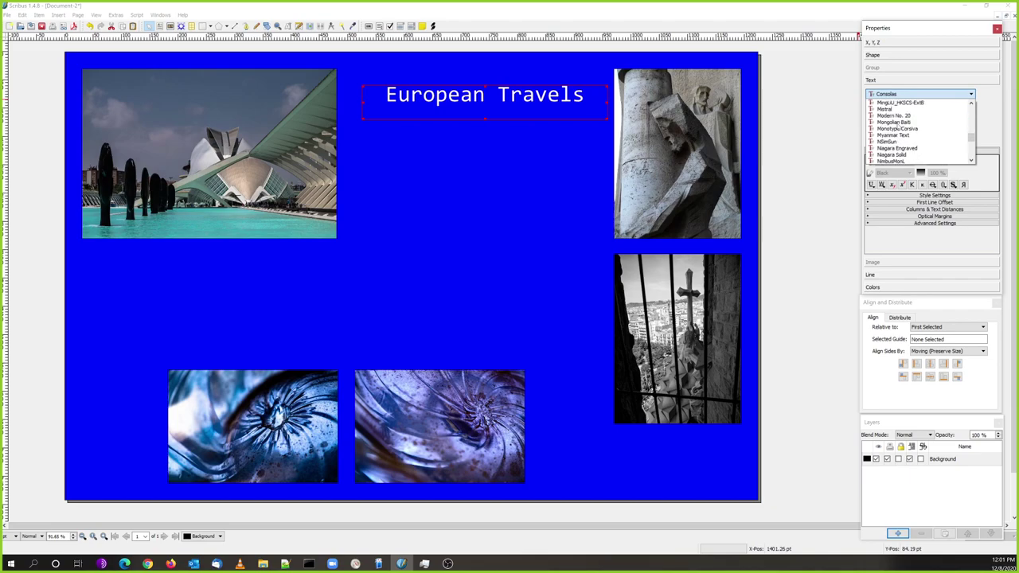
click(893, 124)
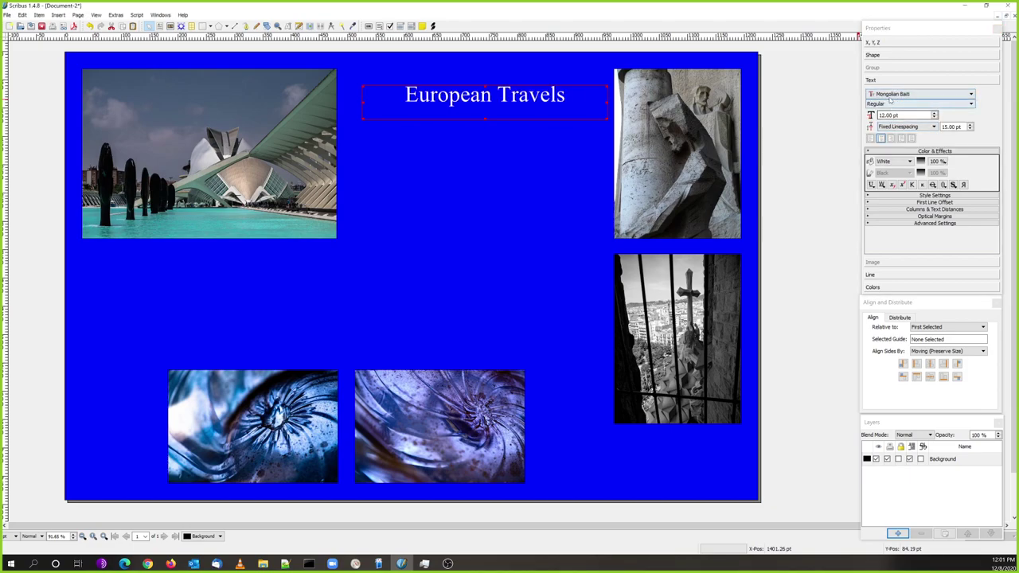
Set the title's font to Mistral
click(892, 95)
scroll(890, 128, up, 3)
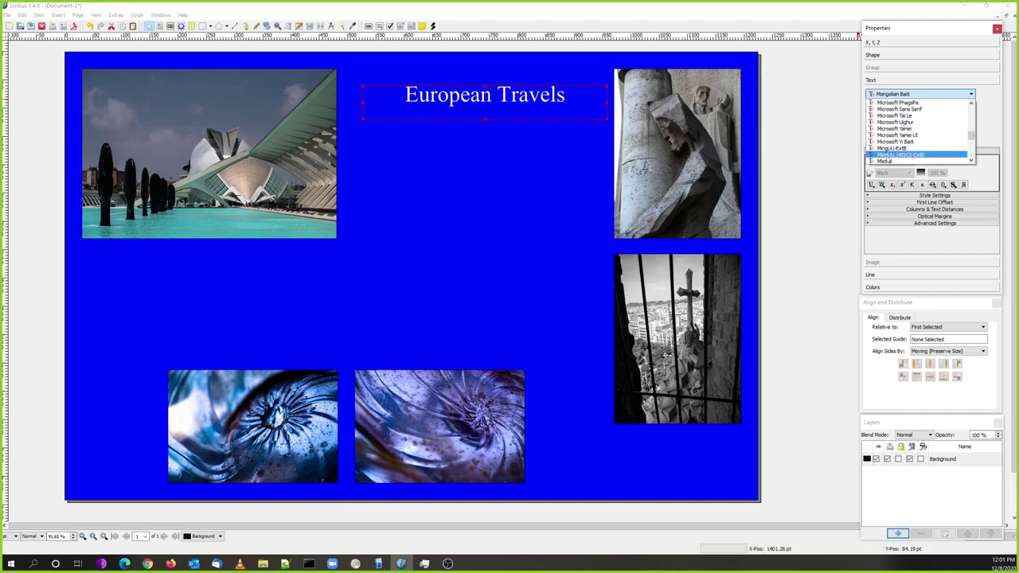
scroll(890, 161, down, 2)
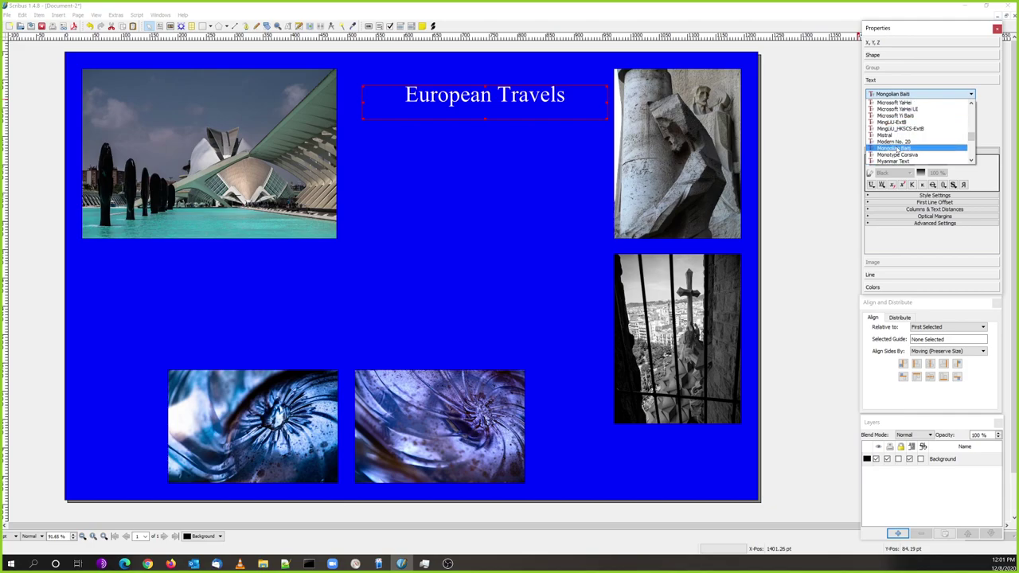
click(886, 135)
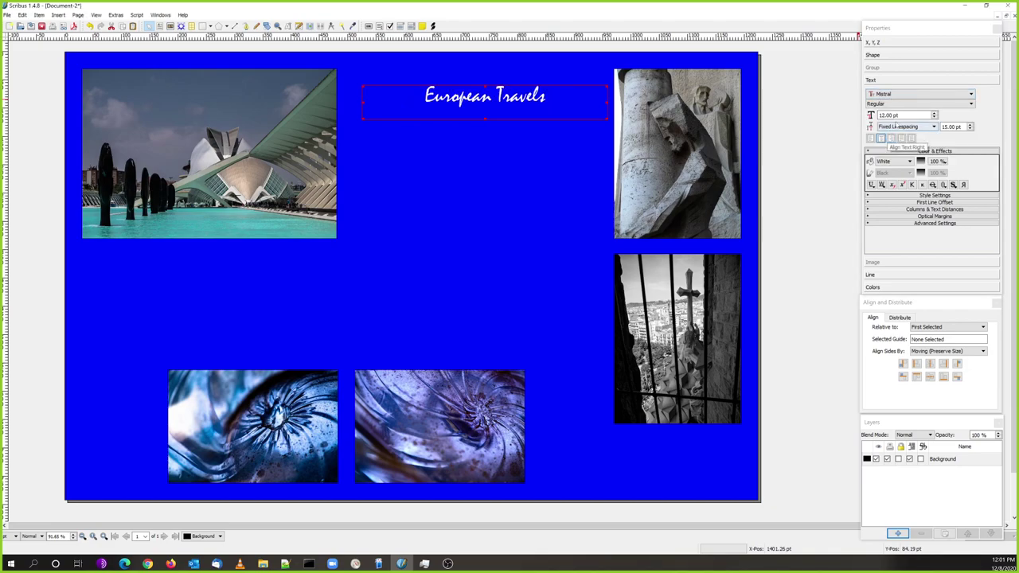
Try a font size of 30 pt for the title
drag(907, 117, 876, 118)
text(30)
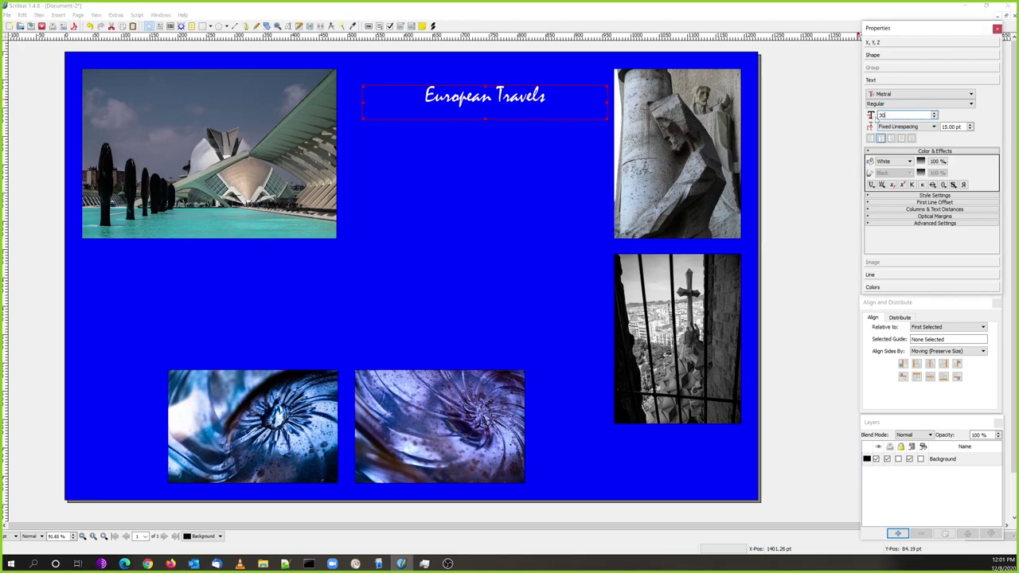
key(Return)
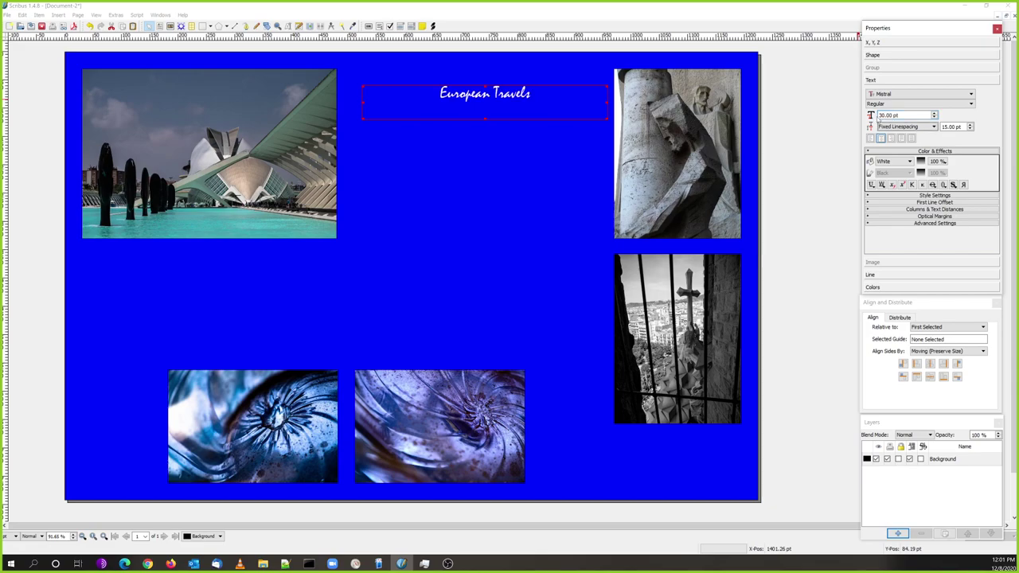
Set the title's font size to 80 pt
drag(927, 116, 879, 116)
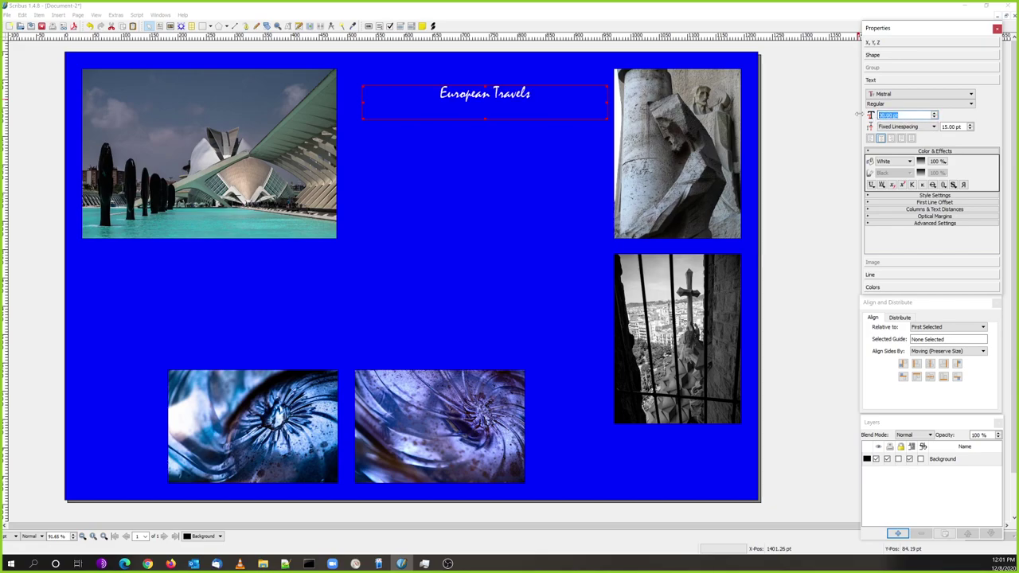
text(80)
key(Return)
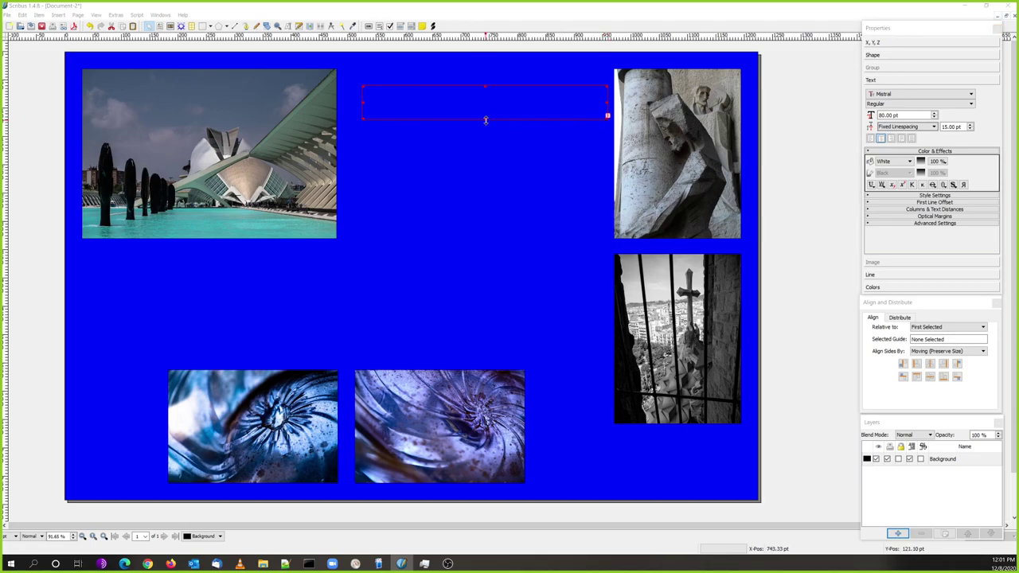
Make the title's frame just tall enough for its text and move it up level with the top edges of the upper photos
drag(485, 118, 474, 195)
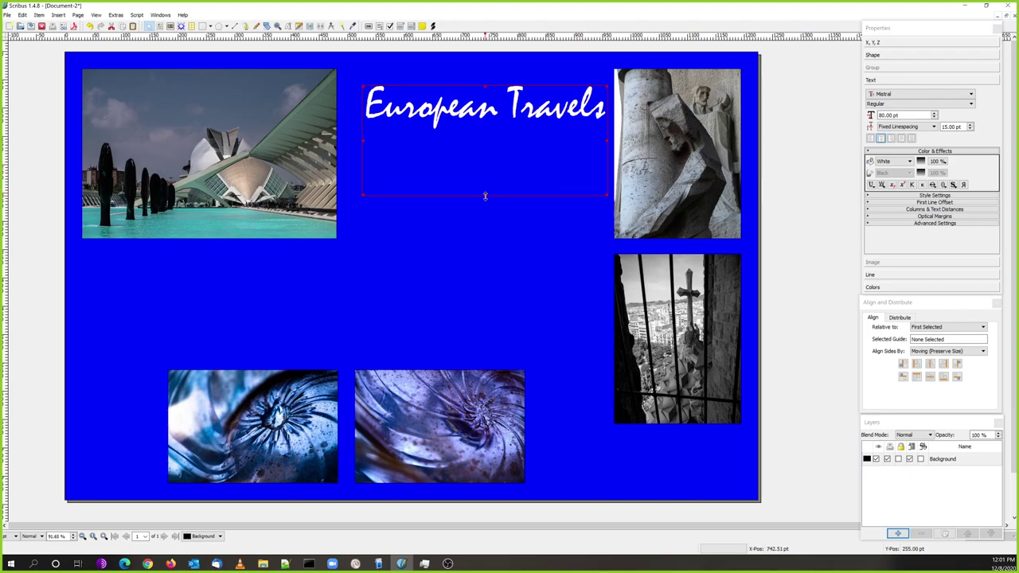
drag(485, 195, 490, 133)
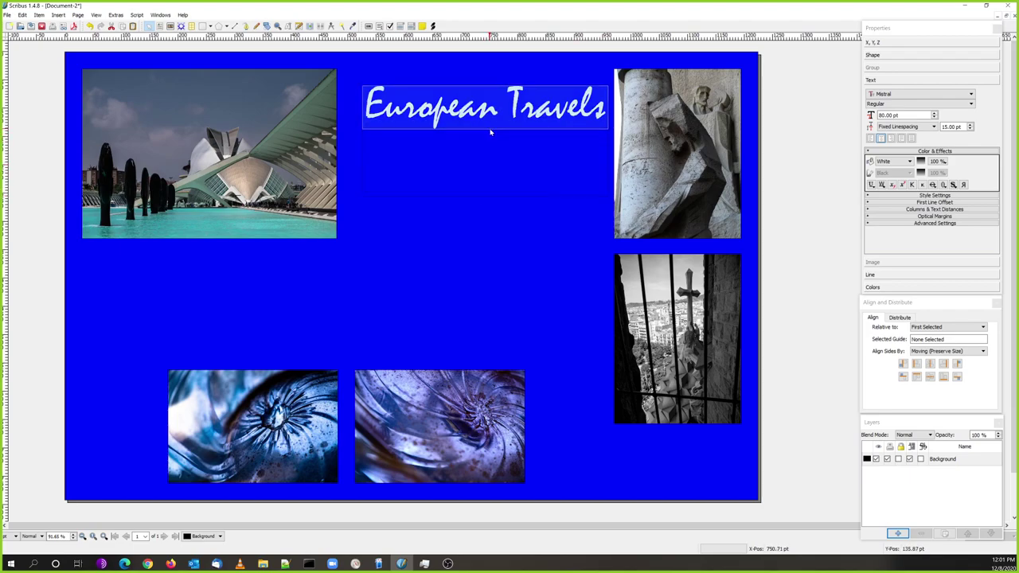
click(484, 181)
click(489, 118)
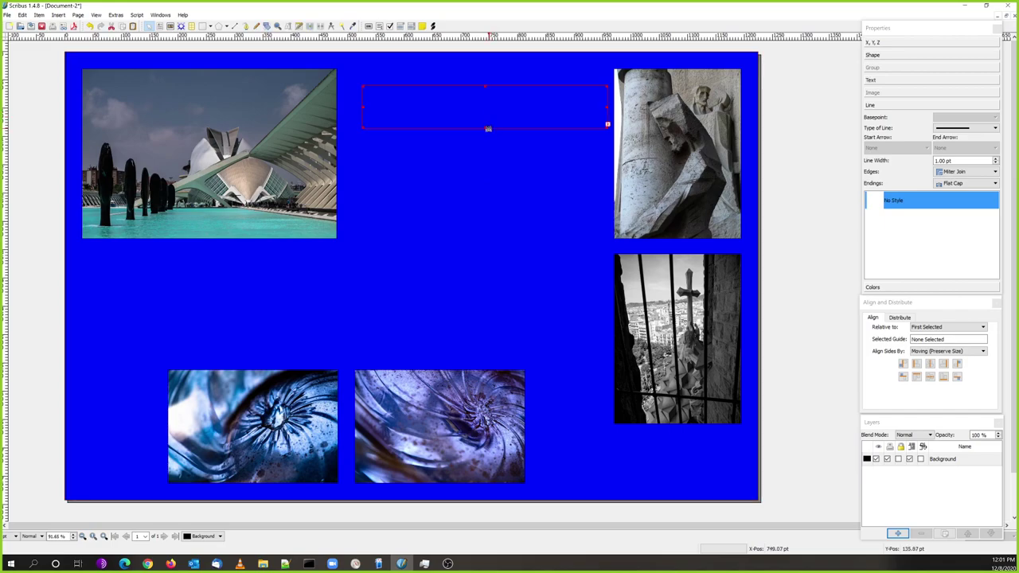
drag(487, 128, 481, 99)
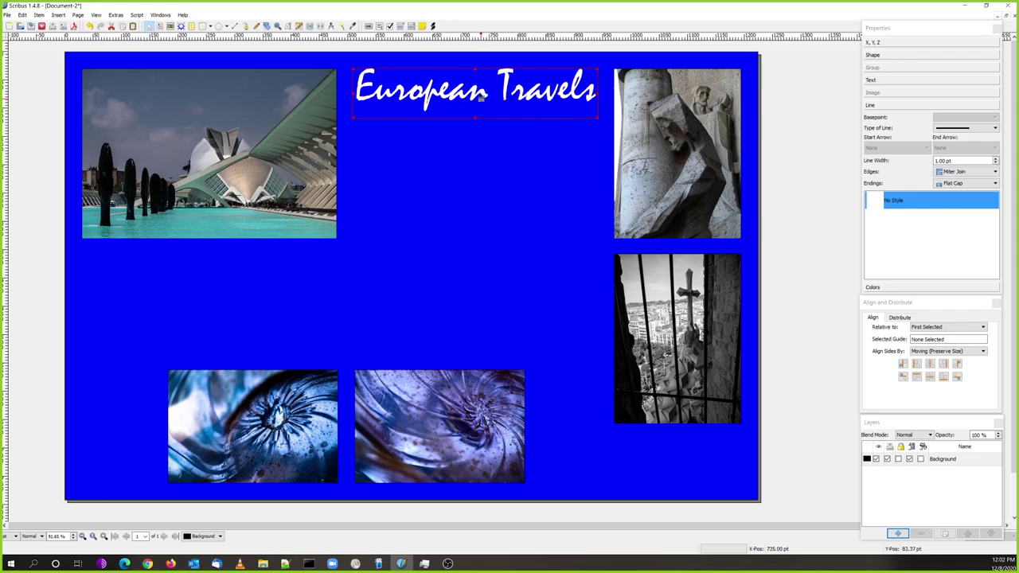
Distribute the two upper photos and the title so the horizontal gaps between them are equal
shift+click(237, 127)
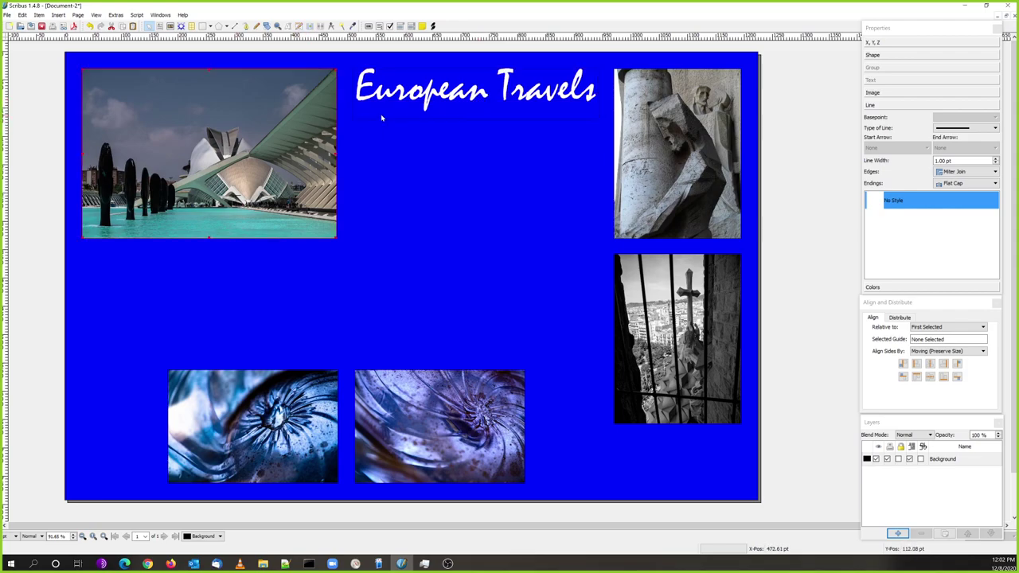
shift+click(681, 129)
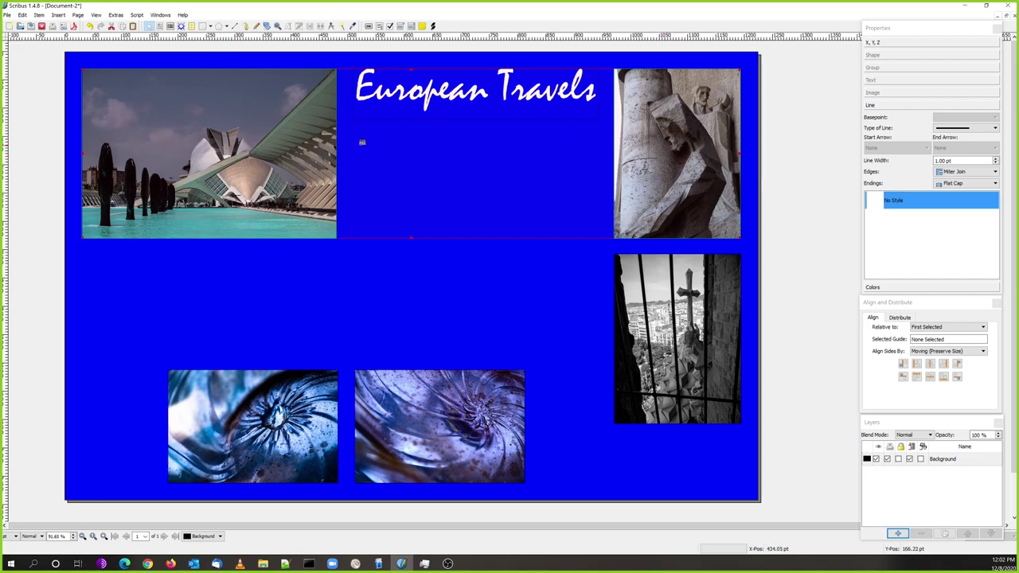
click(655, 142)
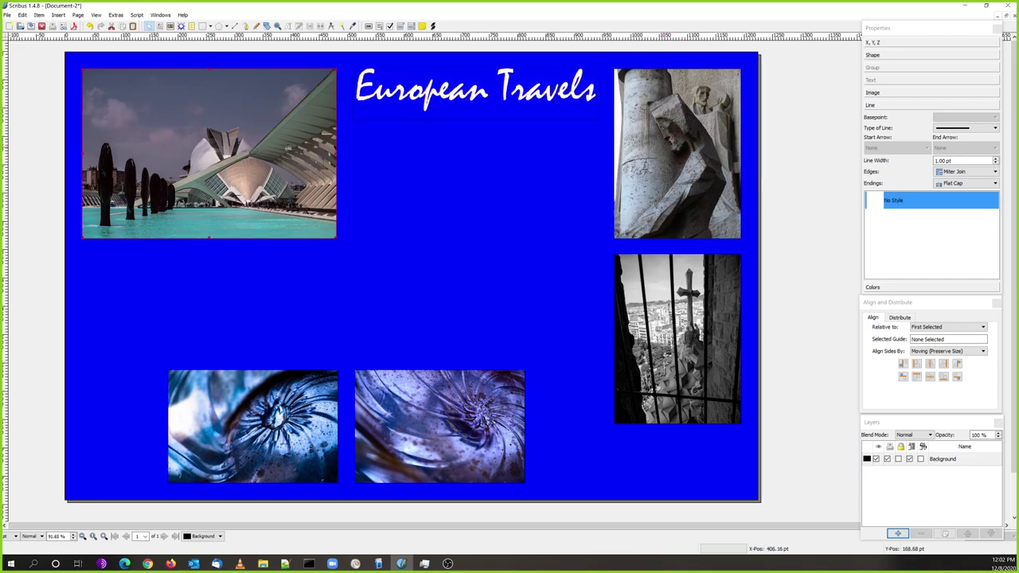
shift+click(652, 150)
shift+click(497, 91)
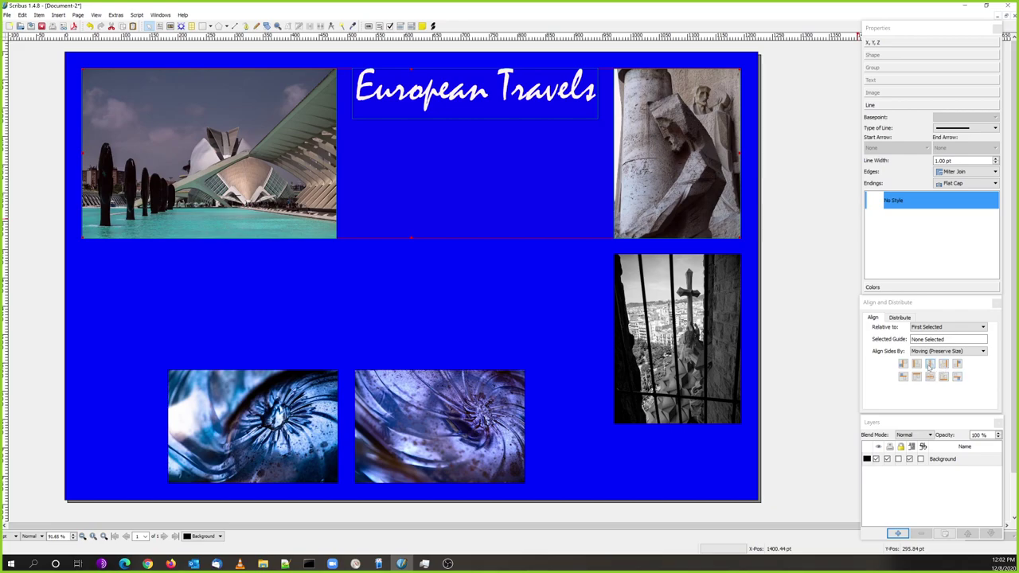
click(900, 317)
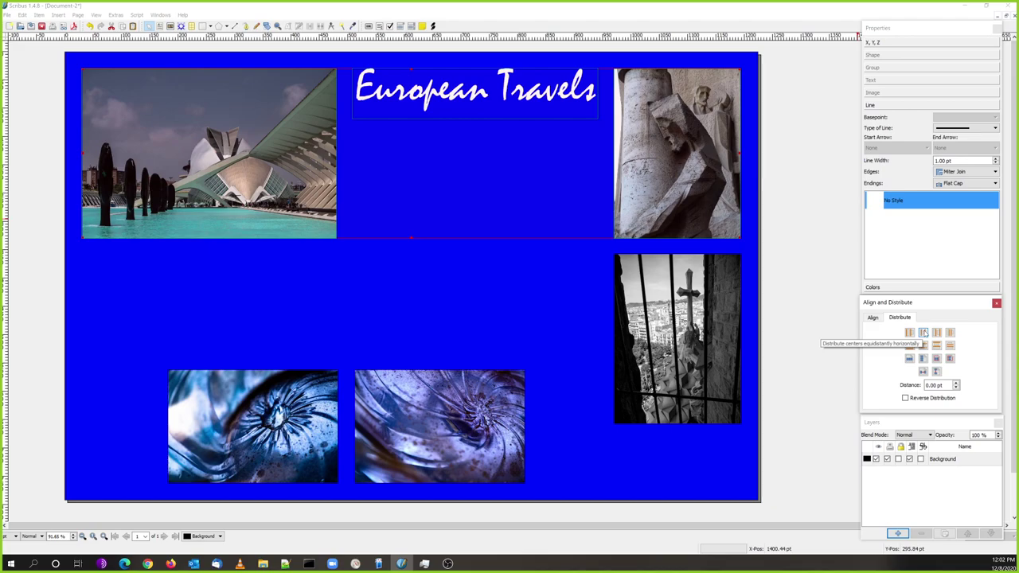
click(923, 332)
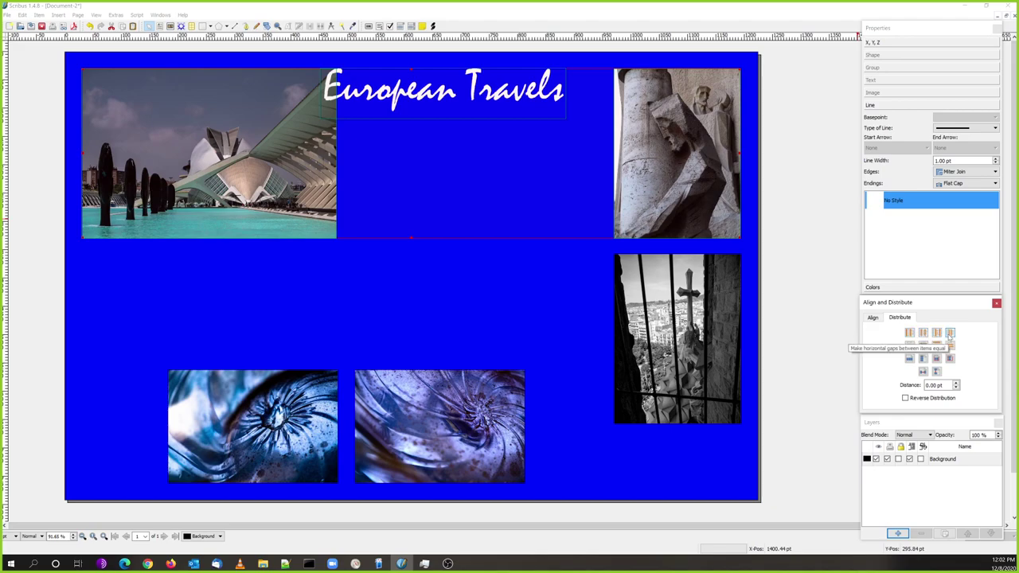
click(950, 334)
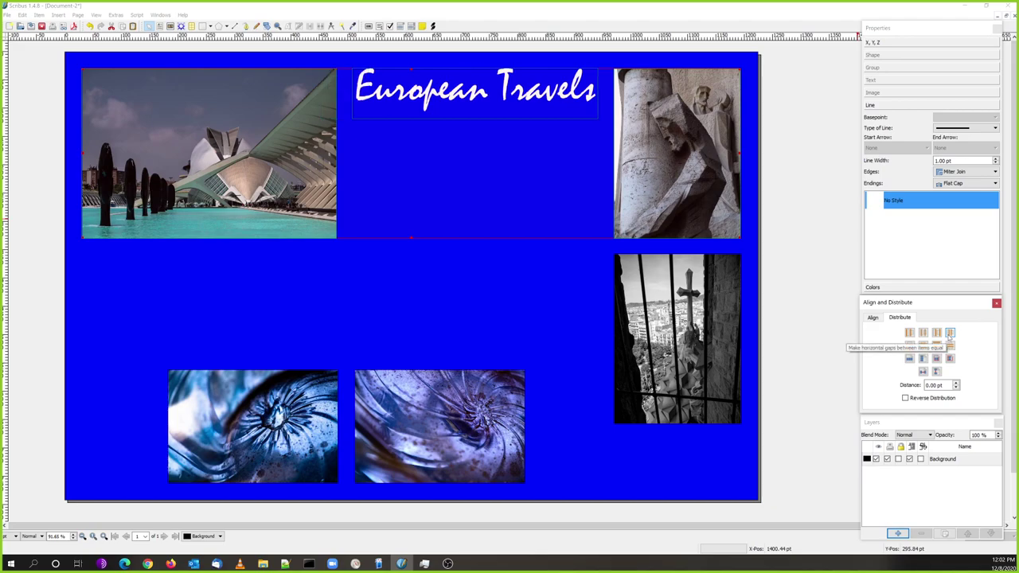
click(831, 238)
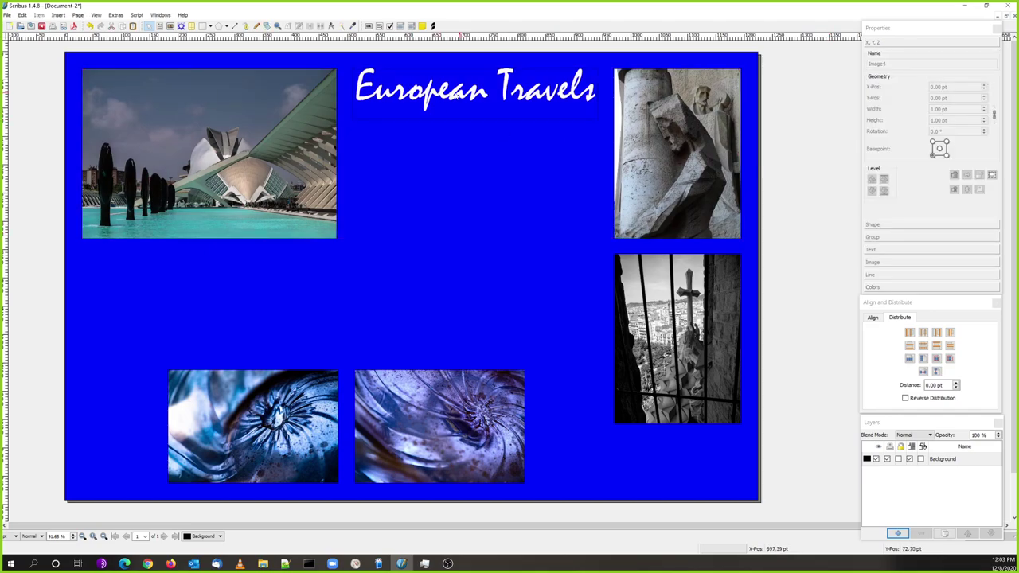
Draw a text frame about 241 by 162 pt below the title and write a short paragraph about Antoni Gaudi and Sagrada Familia in it
click(462, 153)
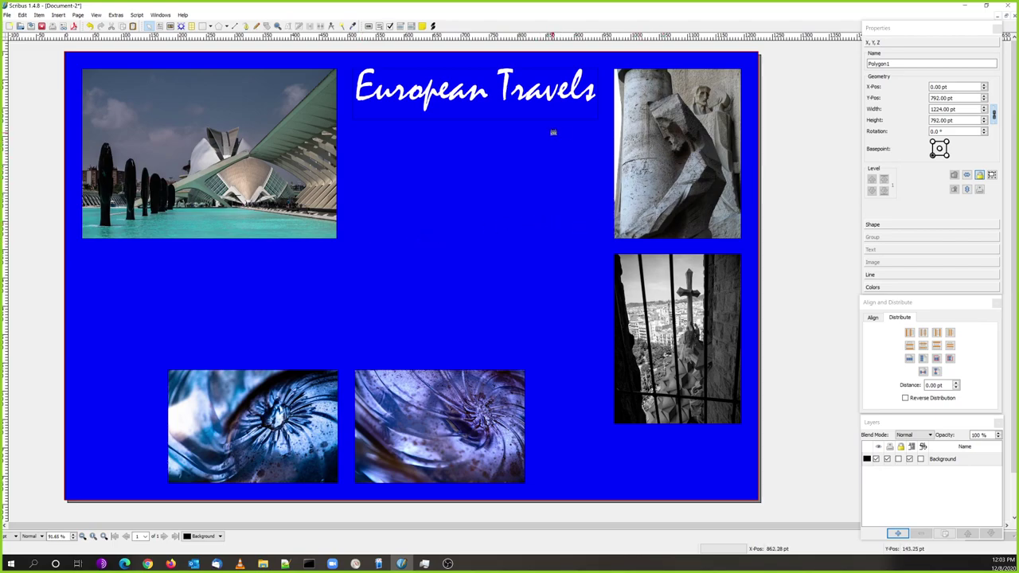
click(58, 14)
click(71, 39)
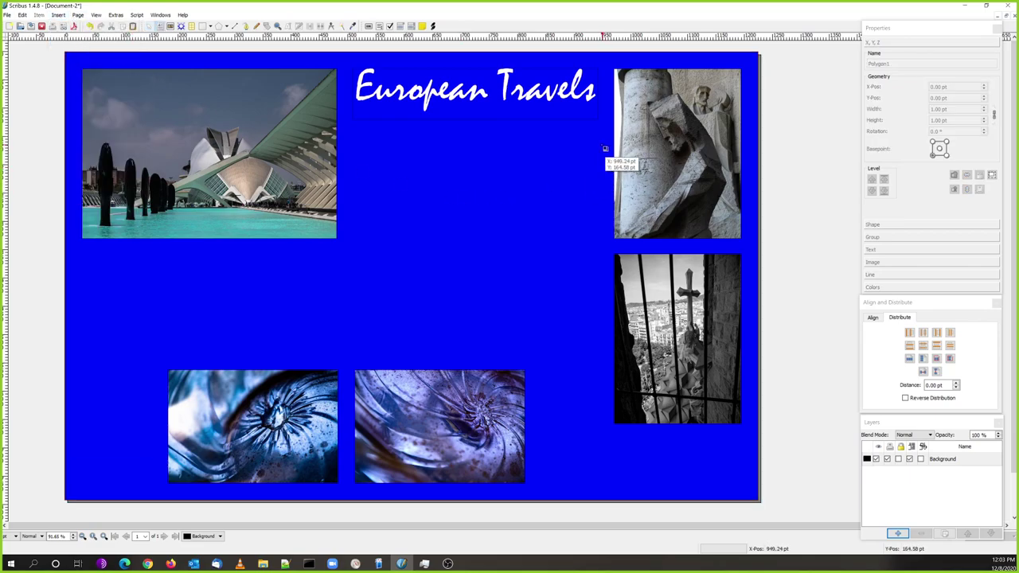
drag(598, 152, 459, 238)
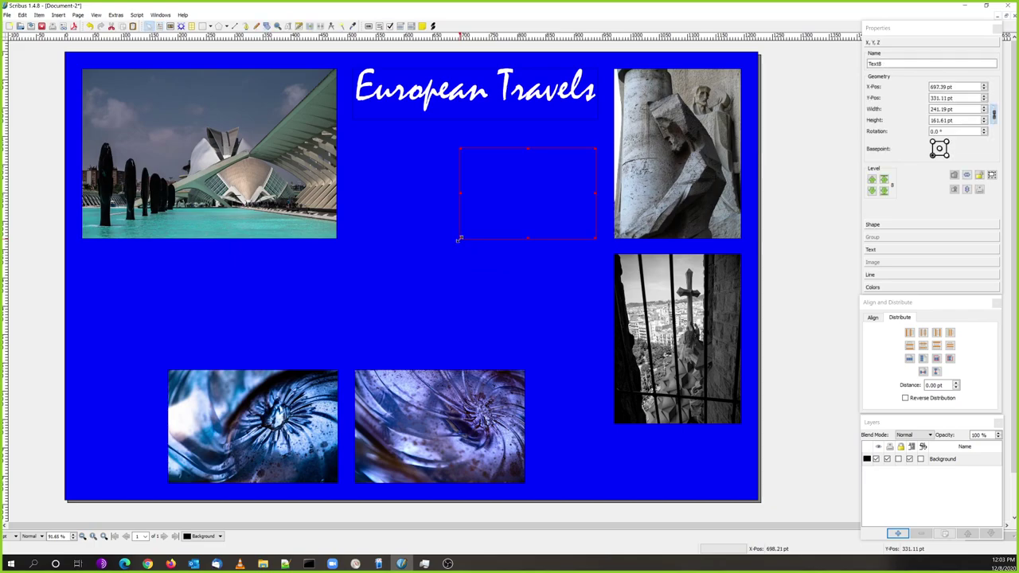
double_click(492, 187)
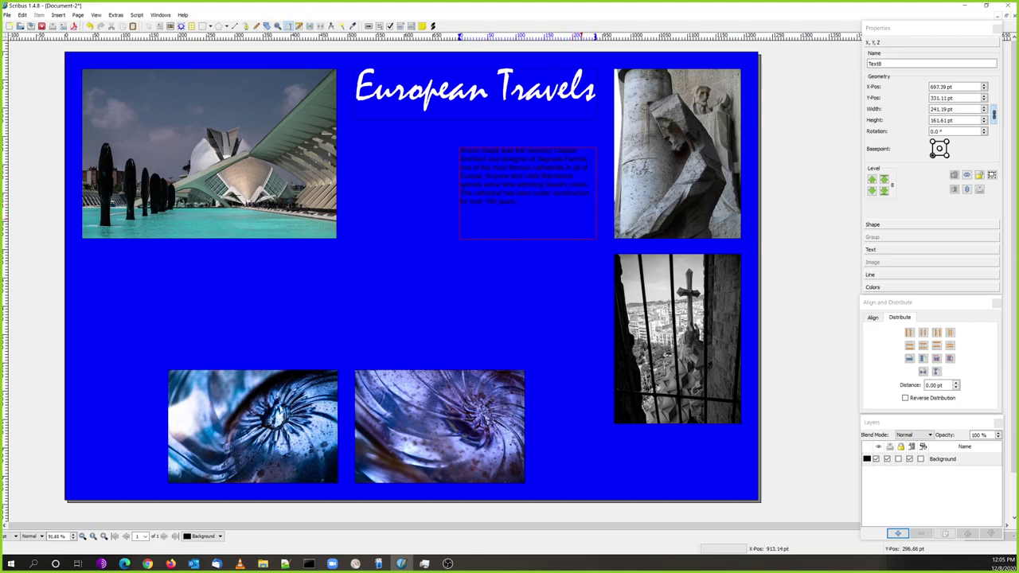
Try Baskerville Old Face as the font of the whole Gaudi paragraph
click(880, 249)
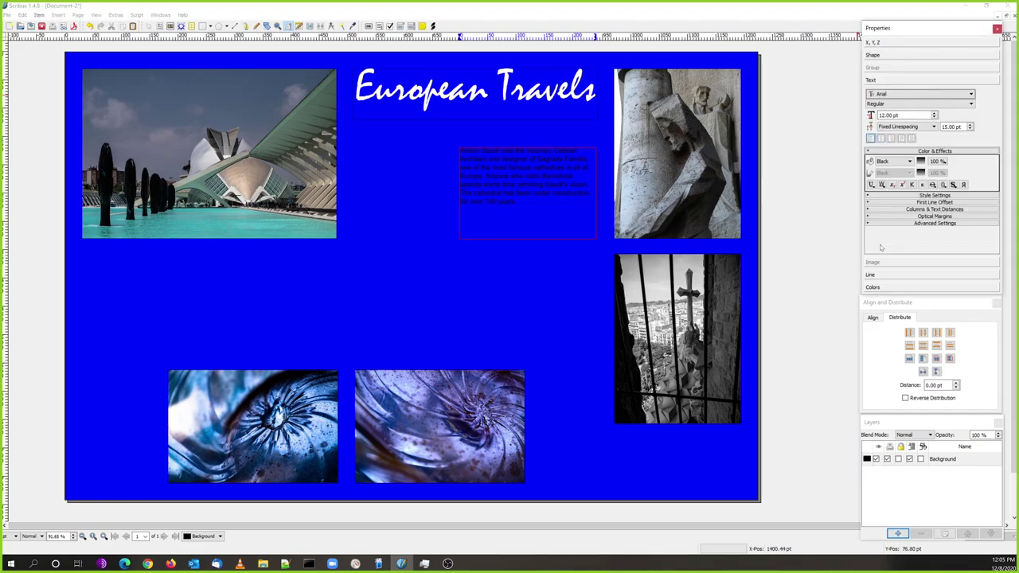
click(916, 93)
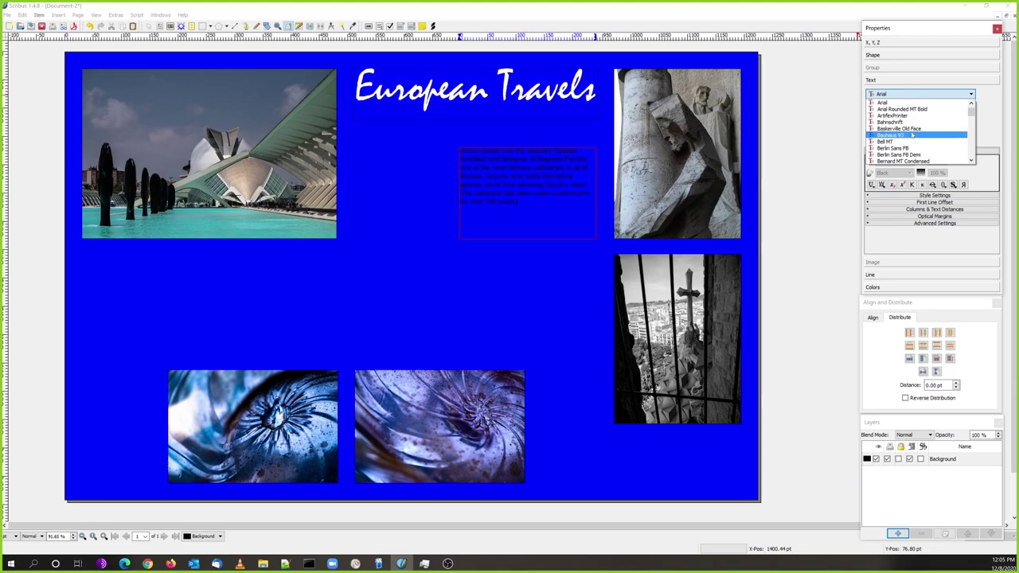
click(907, 128)
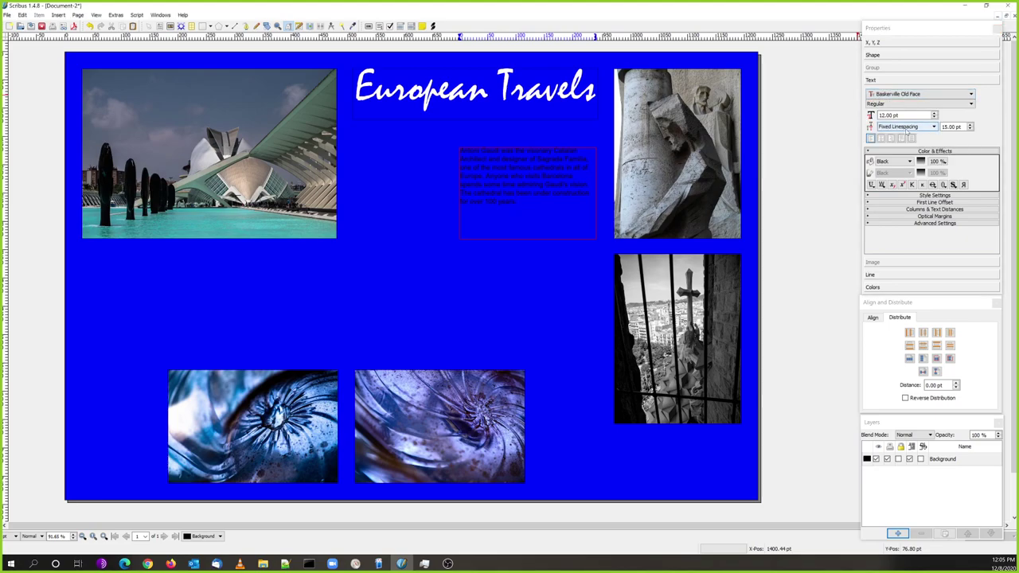
click(389, 184)
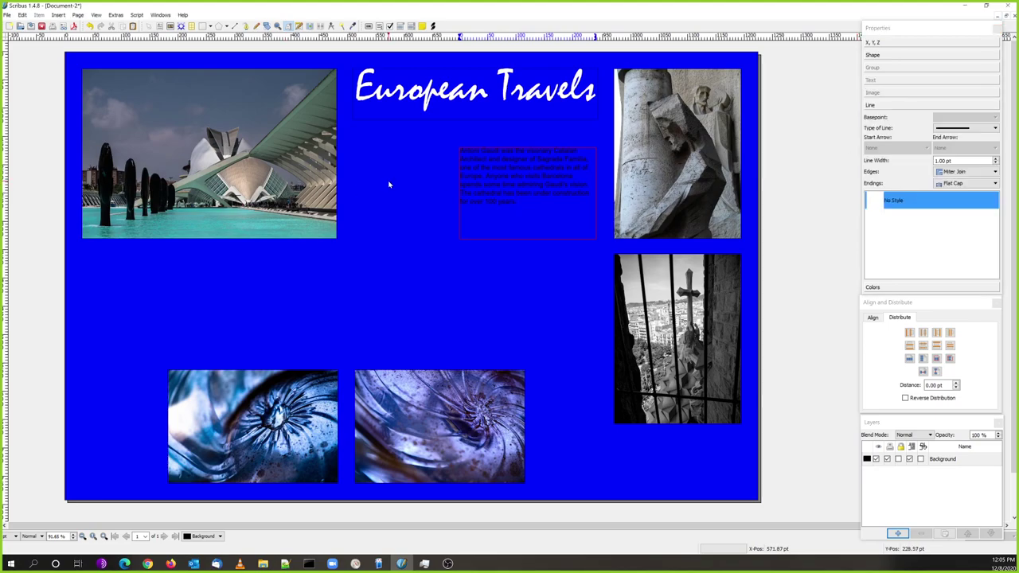
click(511, 168)
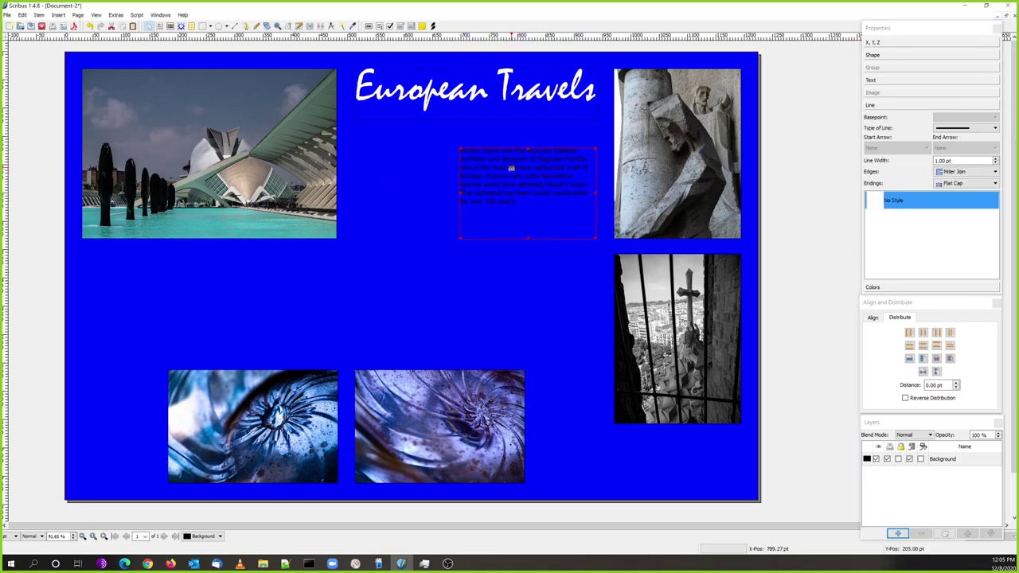
click(895, 80)
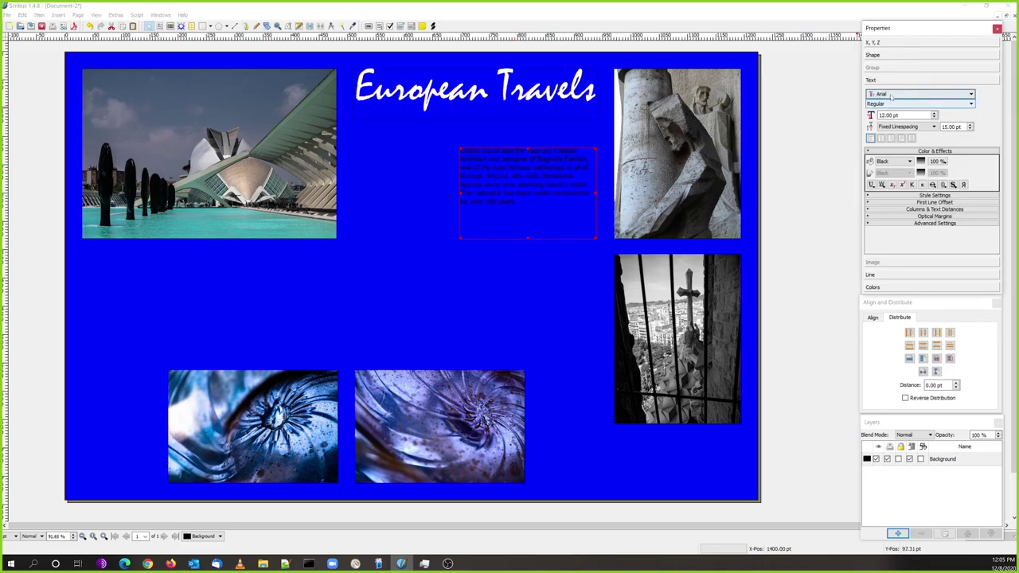
click(892, 96)
click(893, 128)
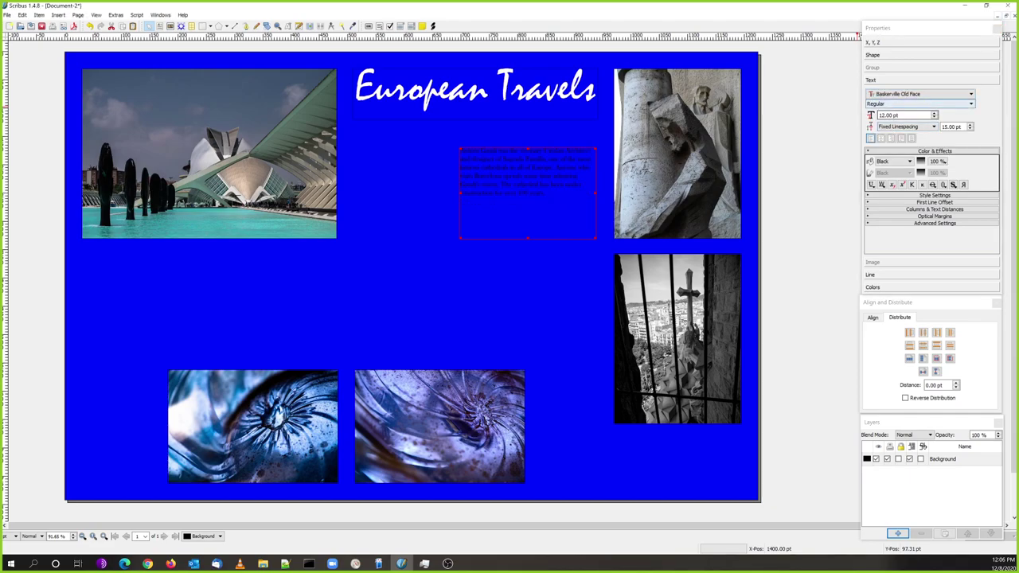
Set the Gaudi paragraph's font size to 20 pt and enlarge its frame down and to the left to fit all the text
double_click(889, 116)
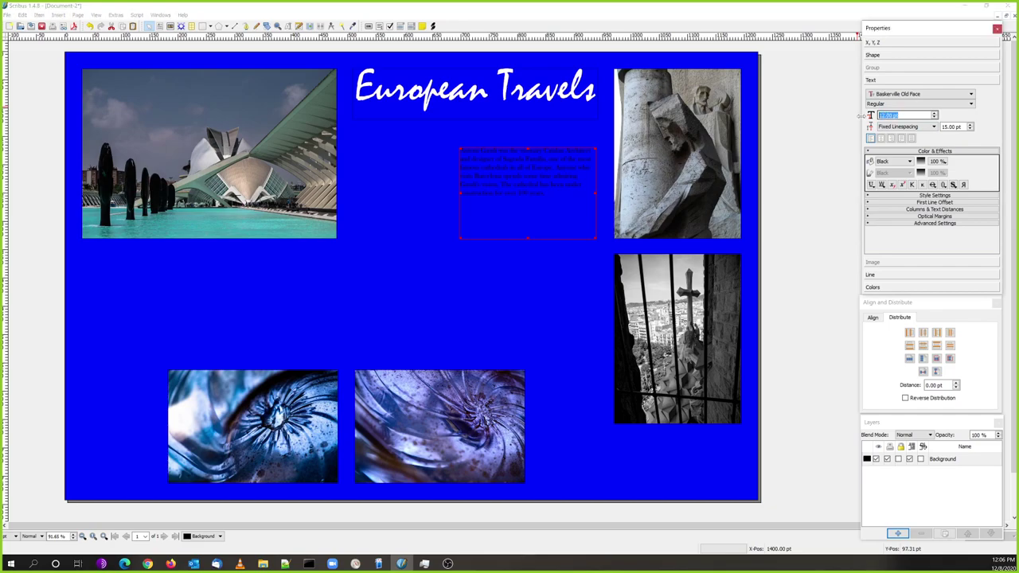
text(20)
key(Tab)
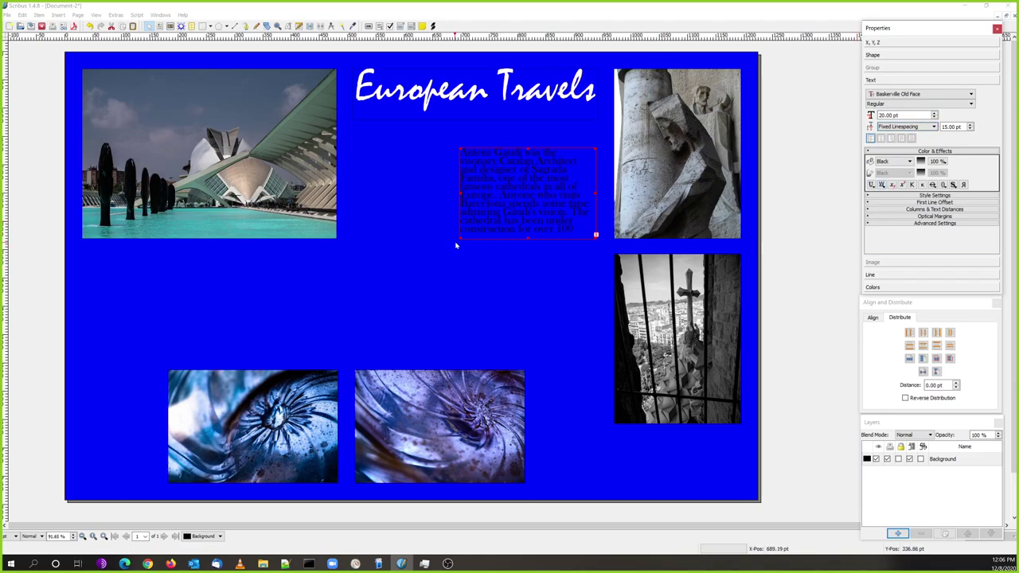
drag(459, 235, 444, 259)
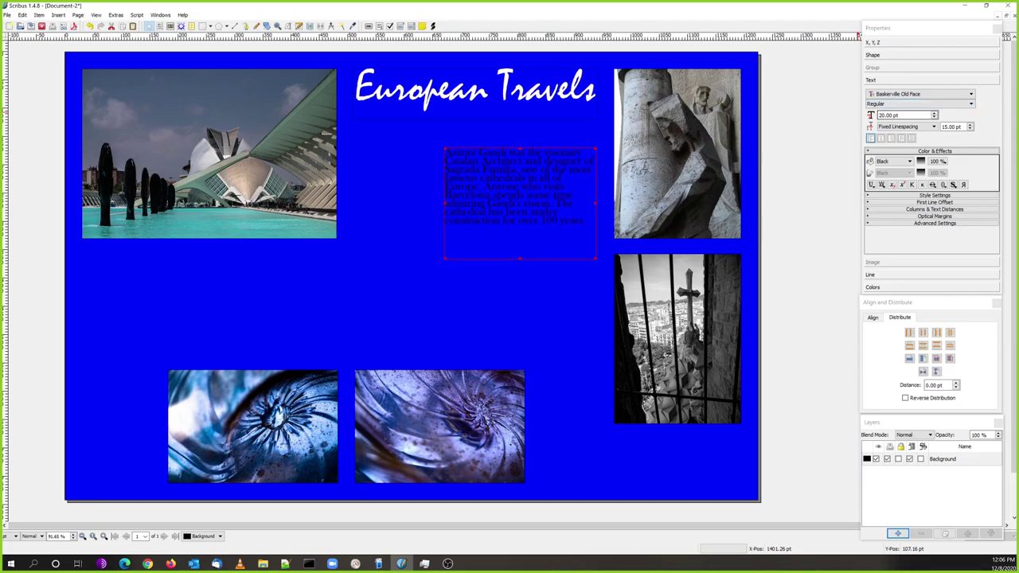
Try Cambria and Franklin Gothic Book as fonts for the Gaudi paragraph
click(904, 94)
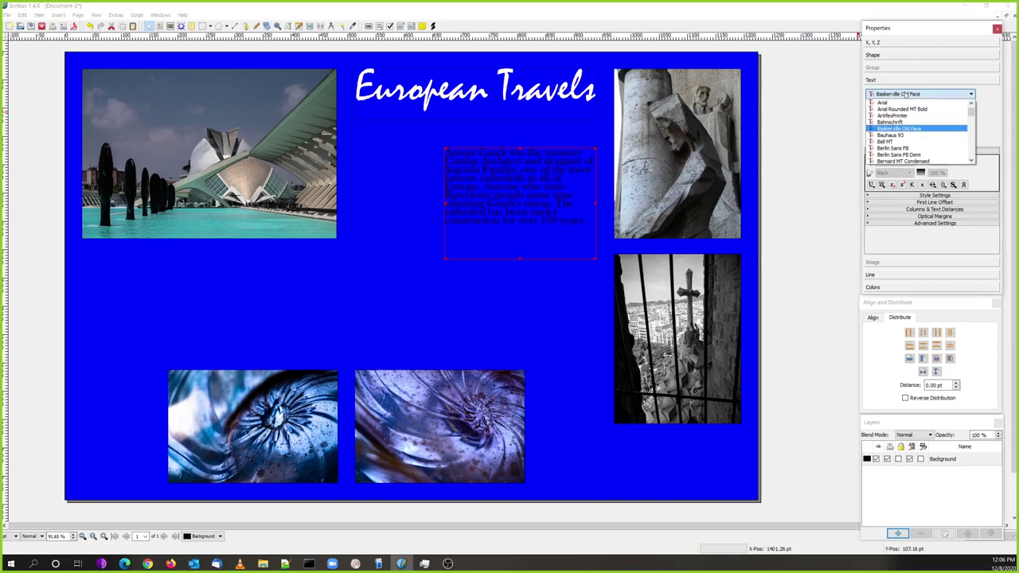
scroll(900, 127, down, 5)
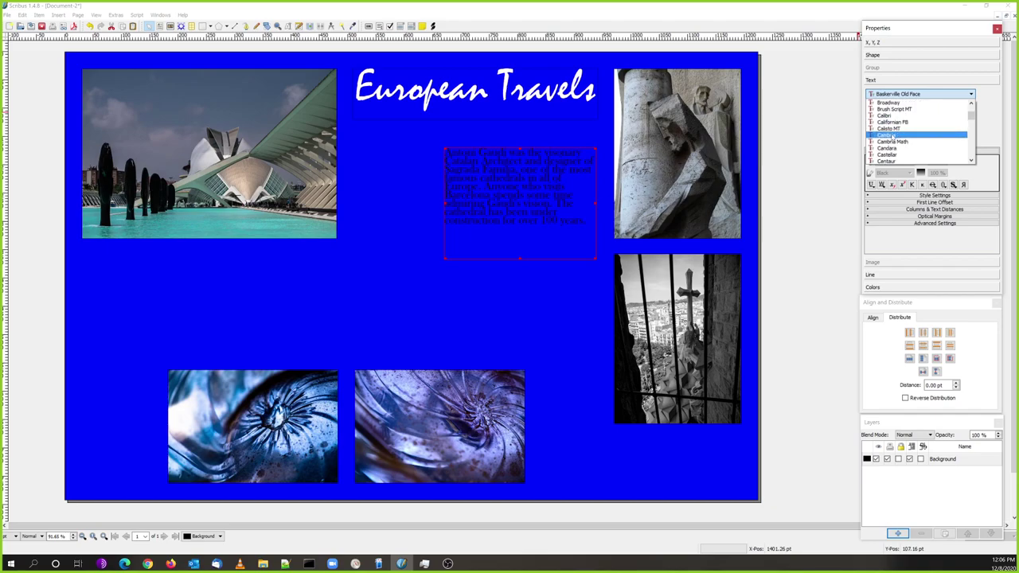
click(892, 136)
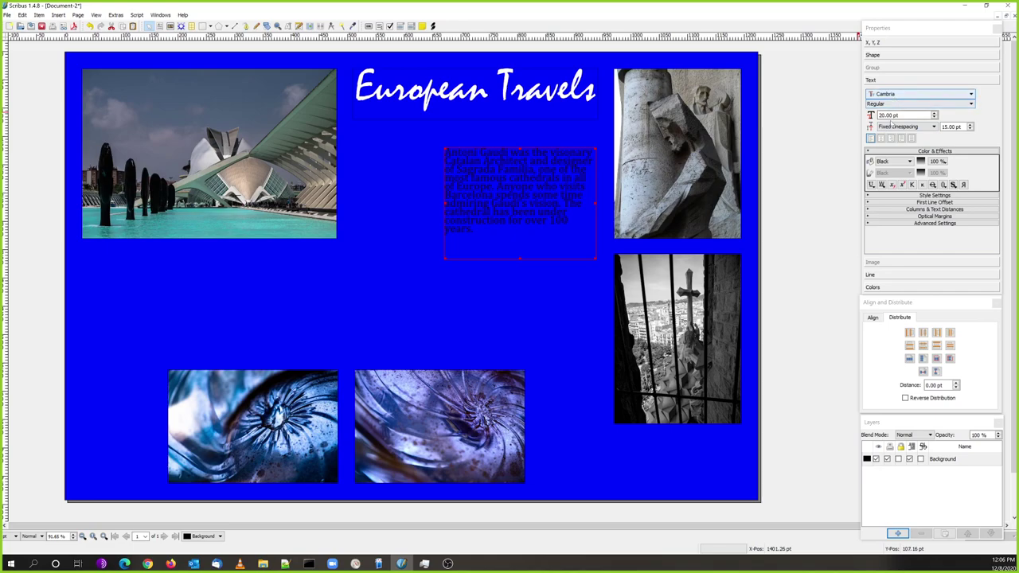
click(893, 95)
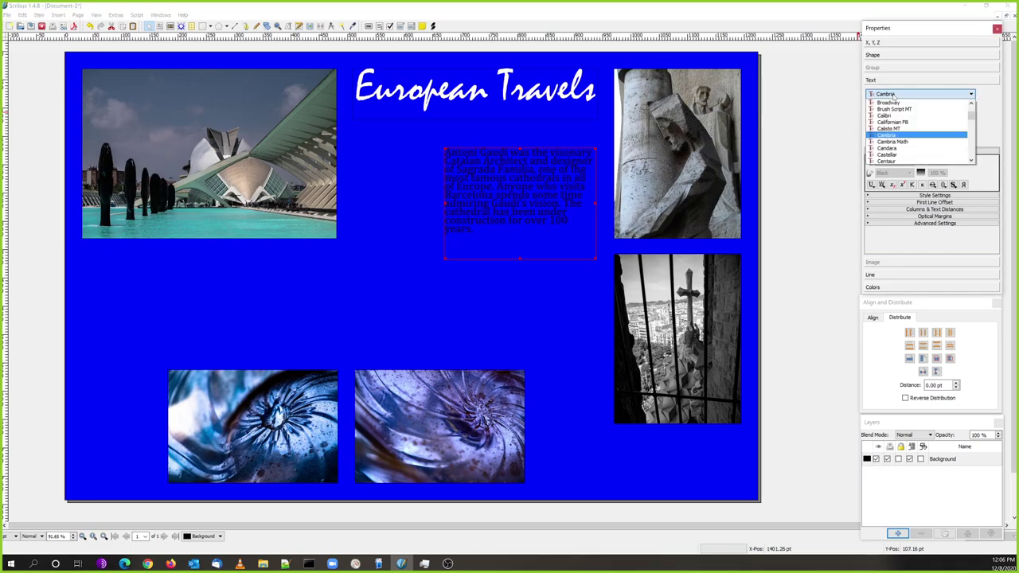
scroll(893, 127, down, 4)
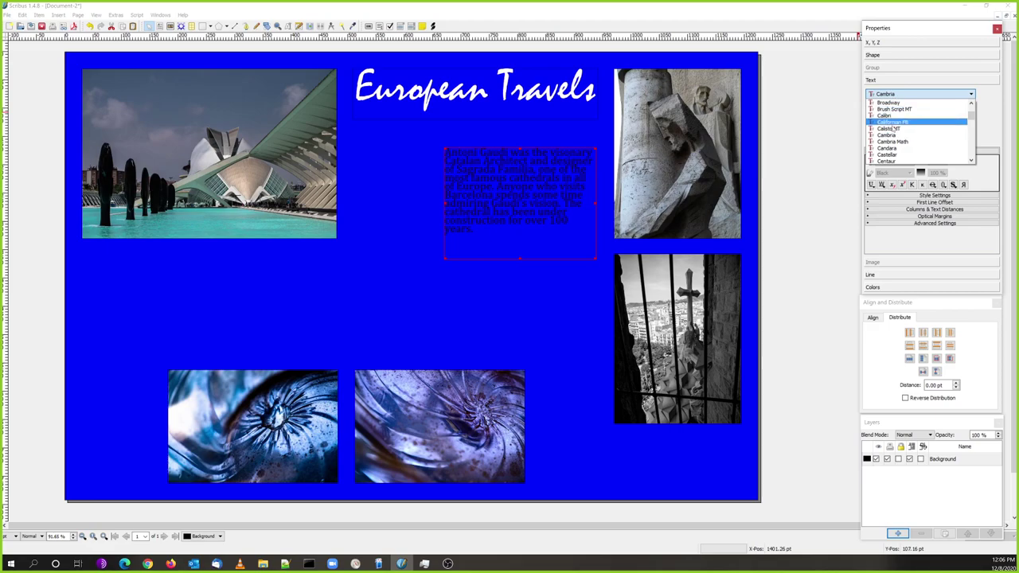
scroll(893, 142, down, 6)
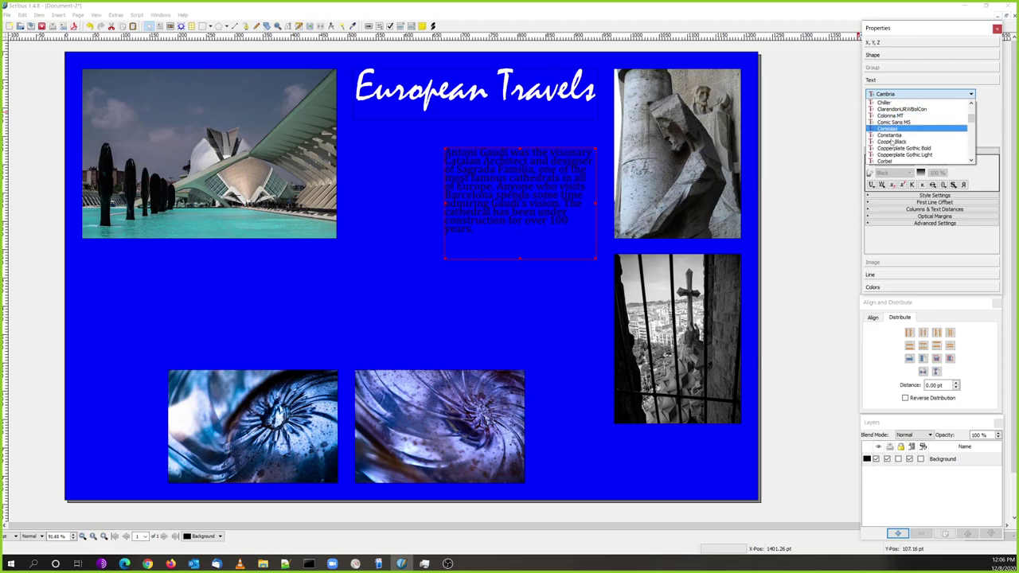
scroll(893, 142, down, 2)
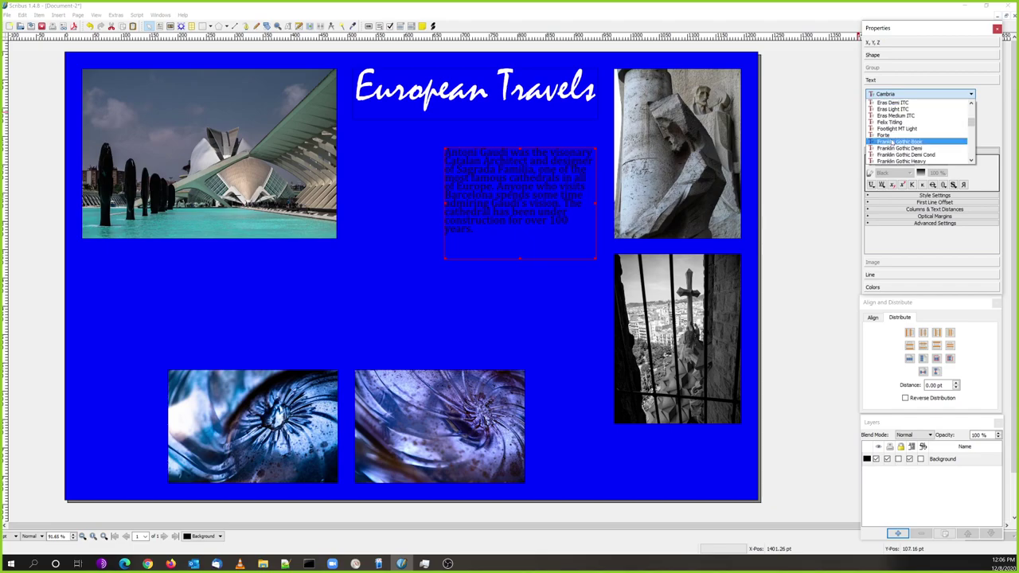
click(895, 142)
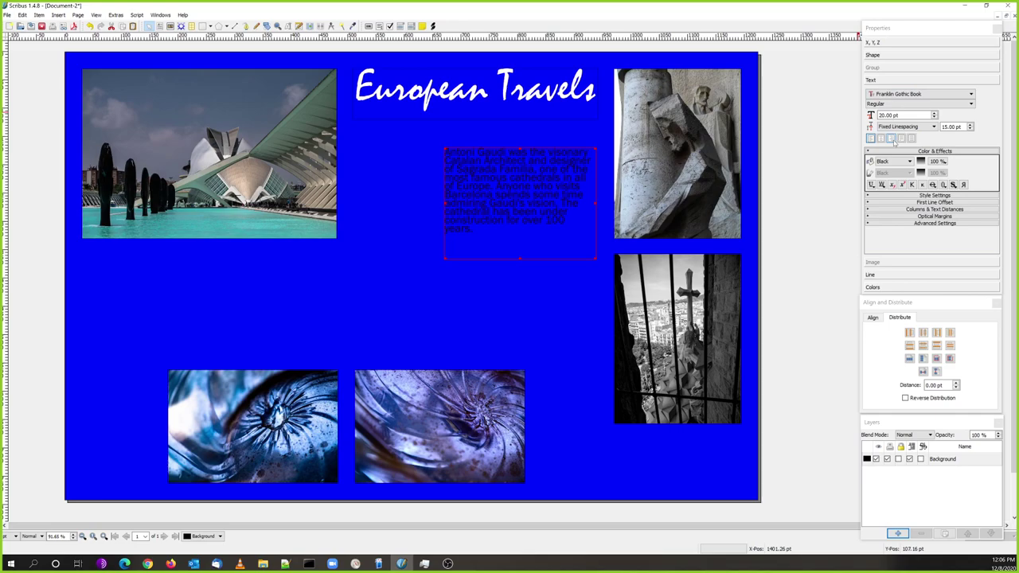
Set the Gaudi paragraph's font to Garamond and its text color to white
click(915, 94)
scroll(895, 132, down, 2)
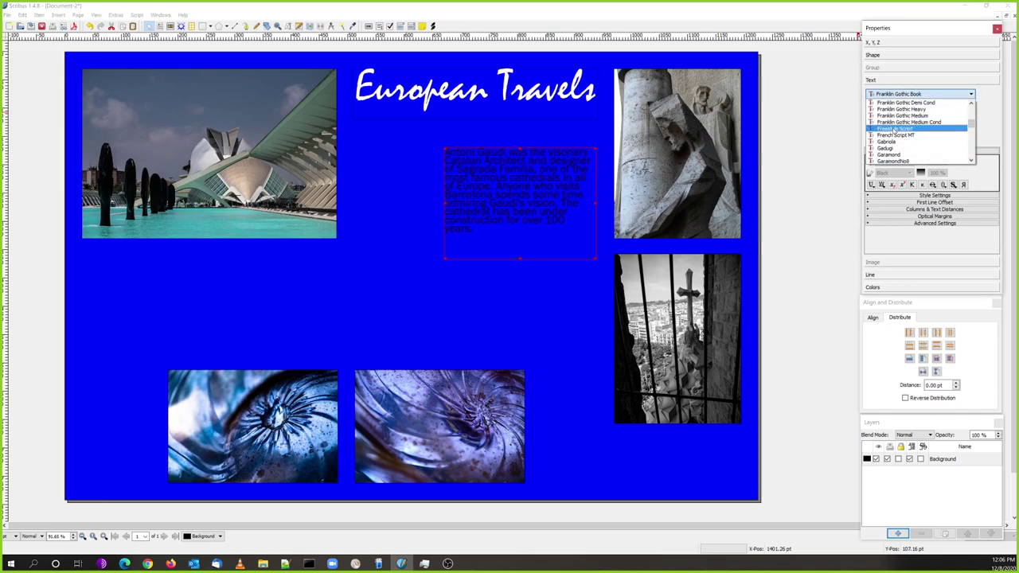
click(892, 141)
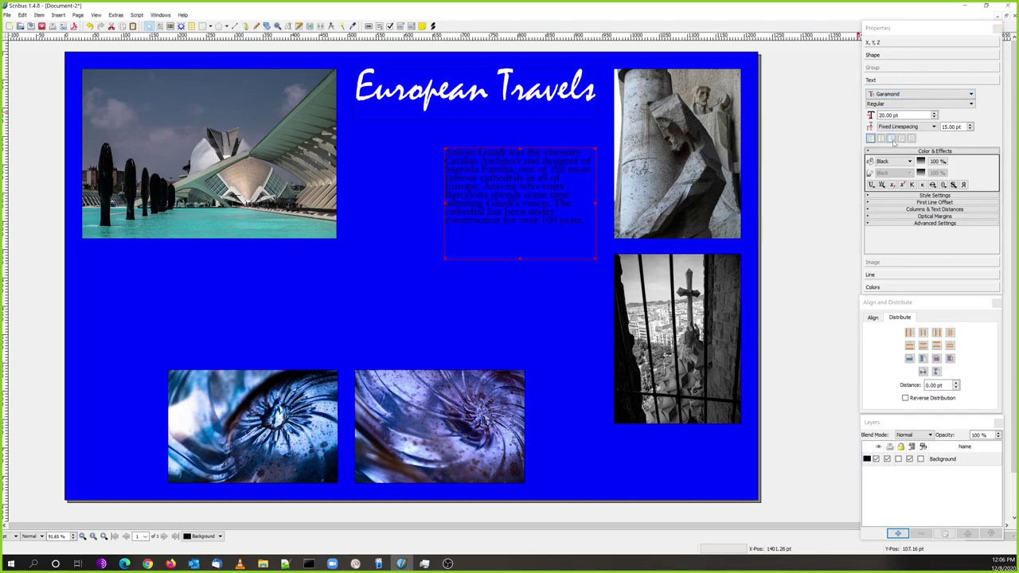
click(892, 162)
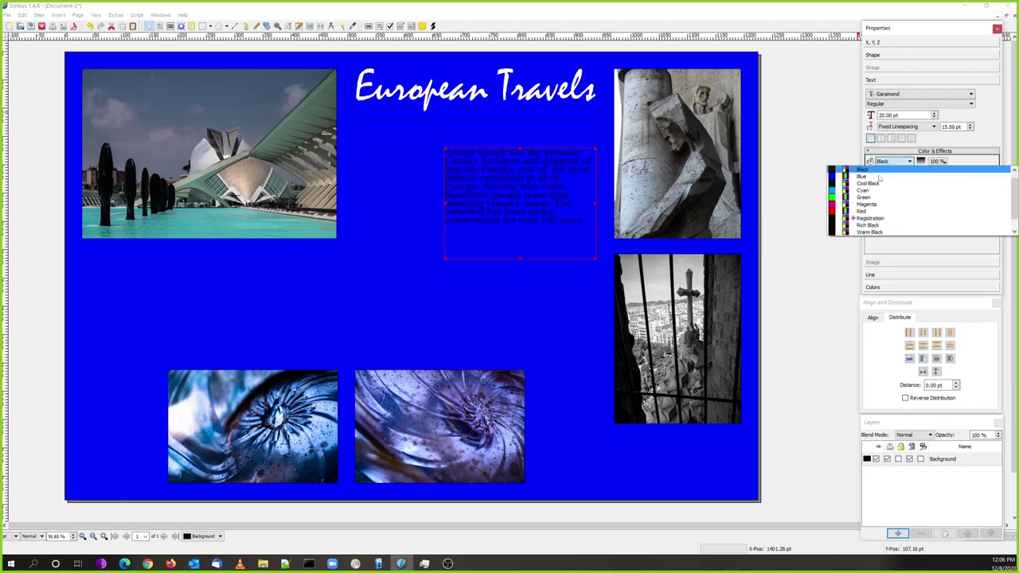
scroll(843, 215, down, 1)
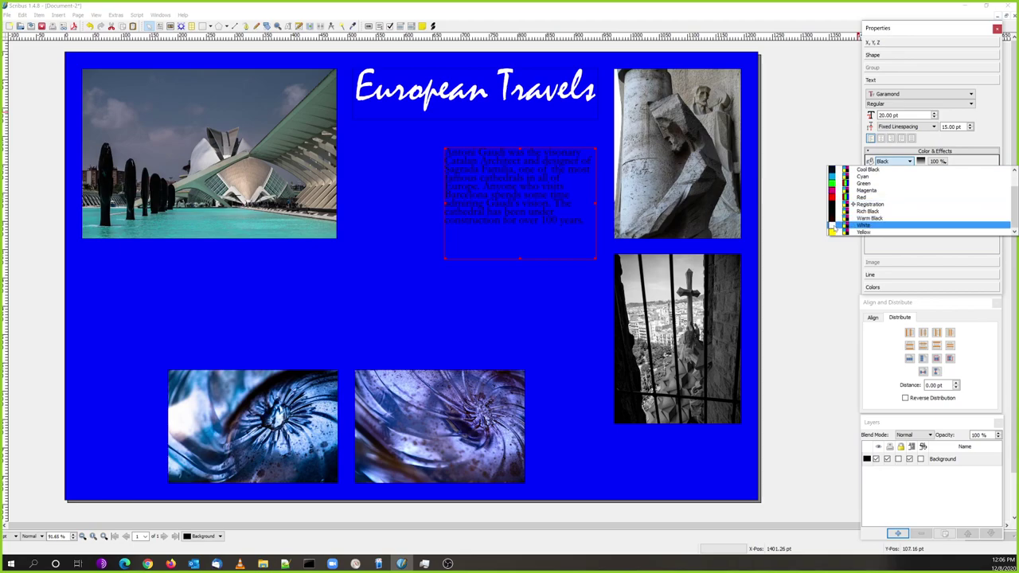
click(834, 226)
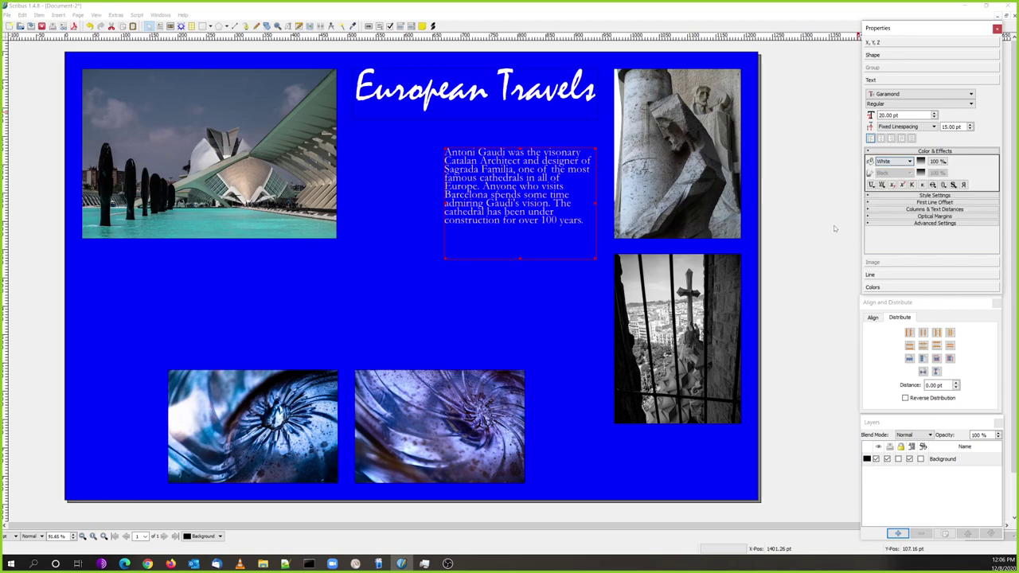
Set the Gaudi paragraph's line spacing to Automatic Linespacing and slightly shorten its frame from the bottom edge
click(907, 127)
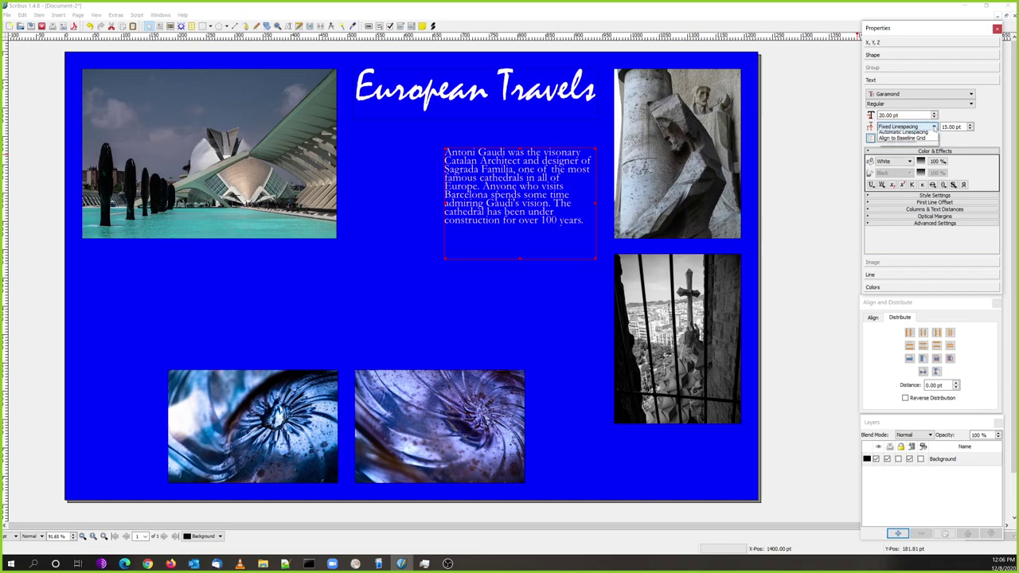
click(904, 140)
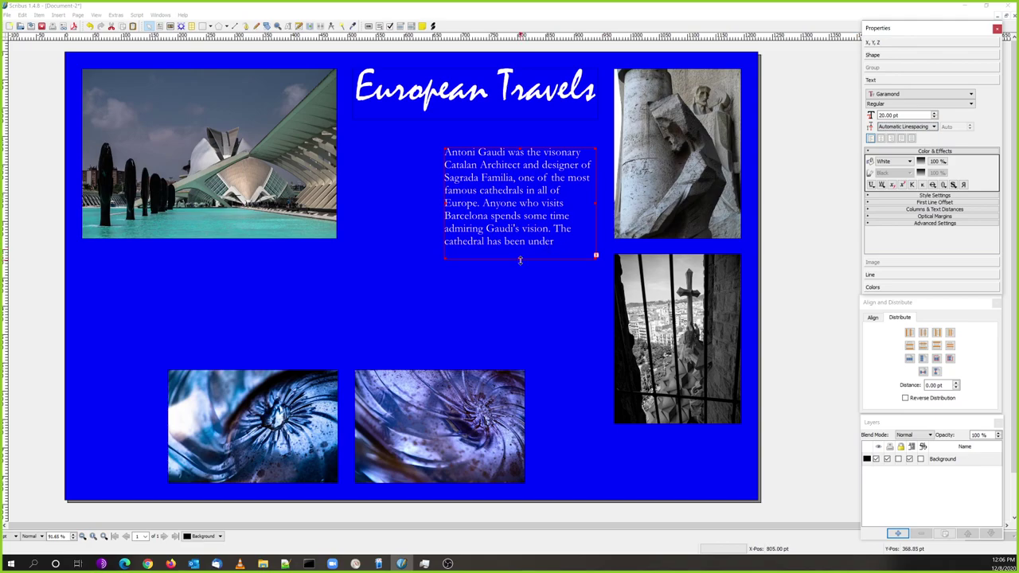
mouse_move(521, 260)
mouse_down()
mouse_move(523, 243)
mouse_move(520, 255)
mouse_up()
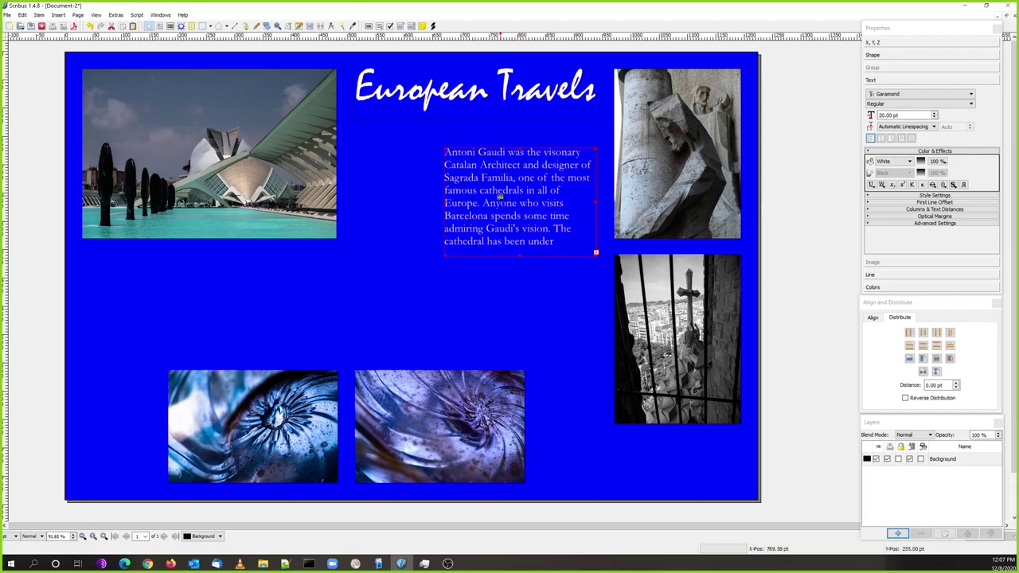
Move the Gaudi paragraph down beside the cross photo and align its text right
drag(500, 197, 506, 302)
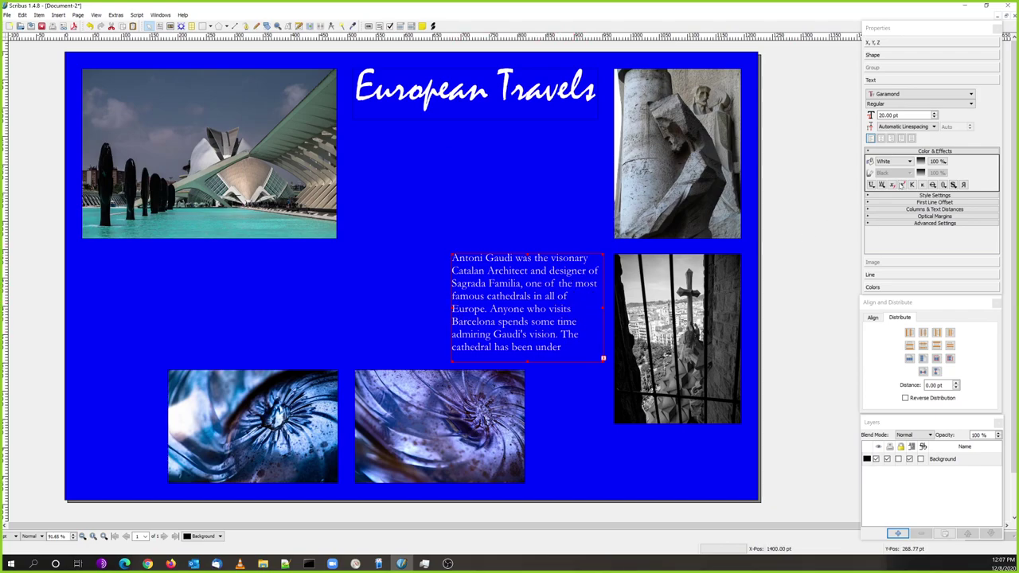
click(893, 139)
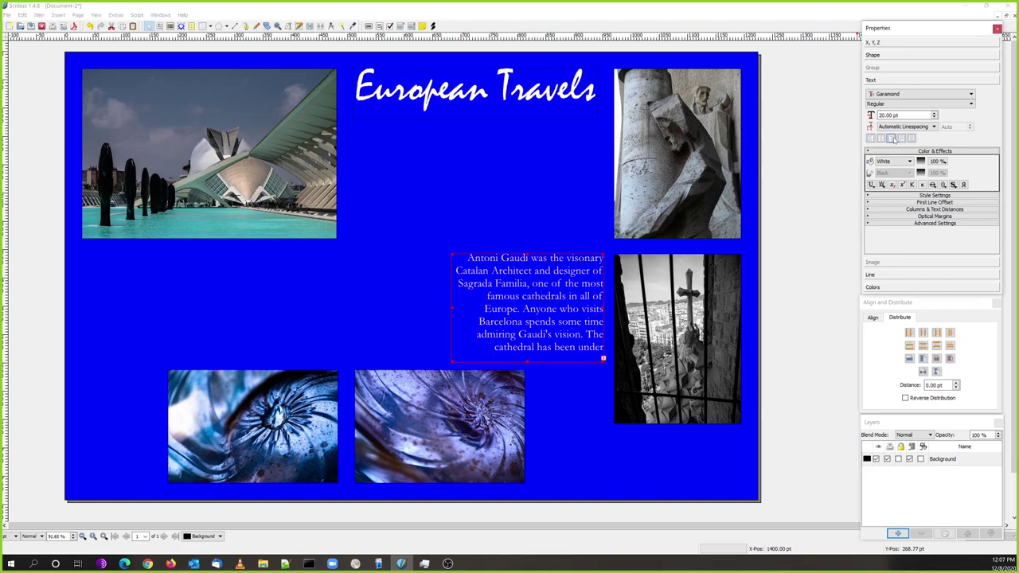
click(550, 225)
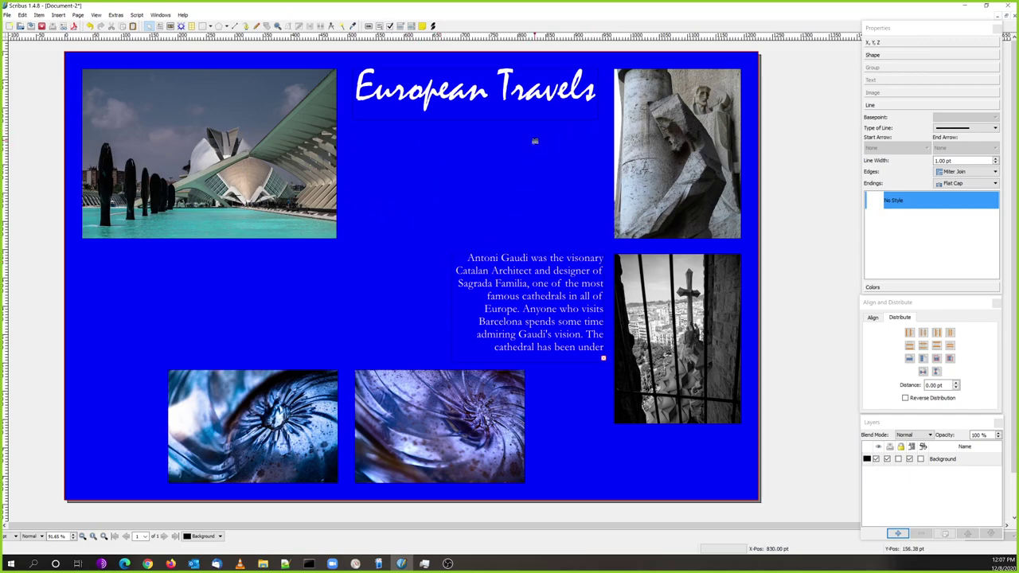
click(672, 156)
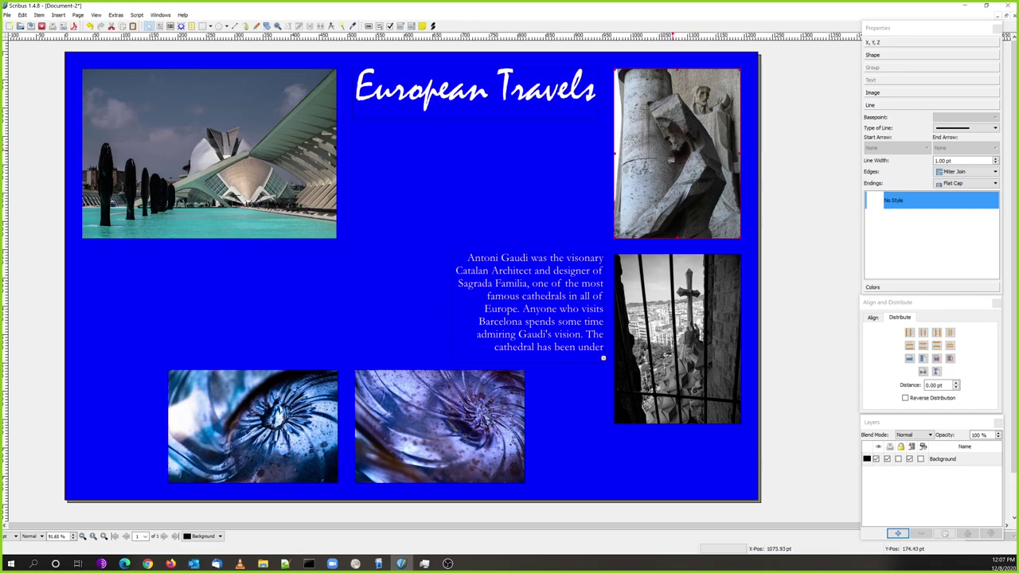
click(672, 367)
click(396, 468)
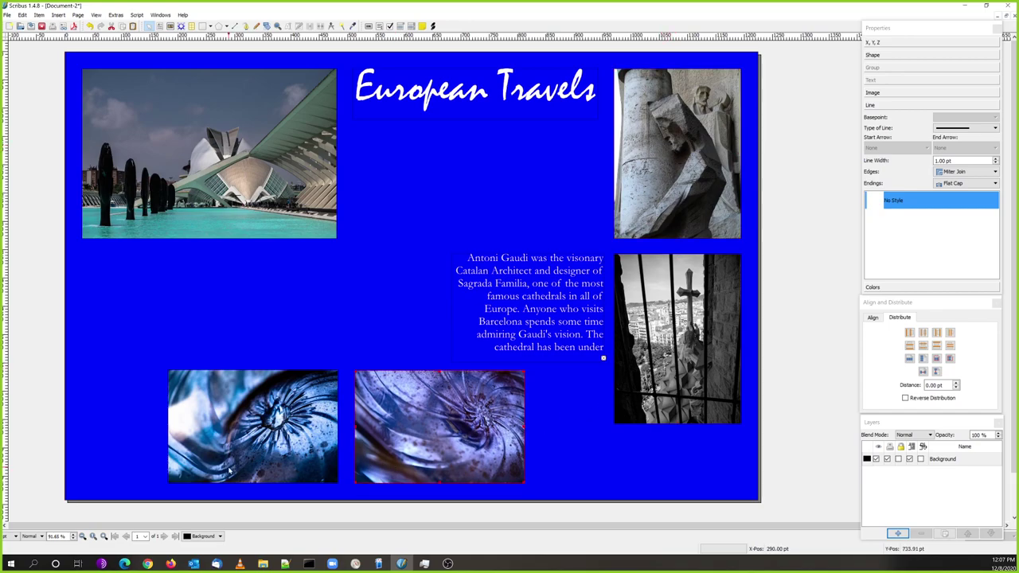
click(231, 463)
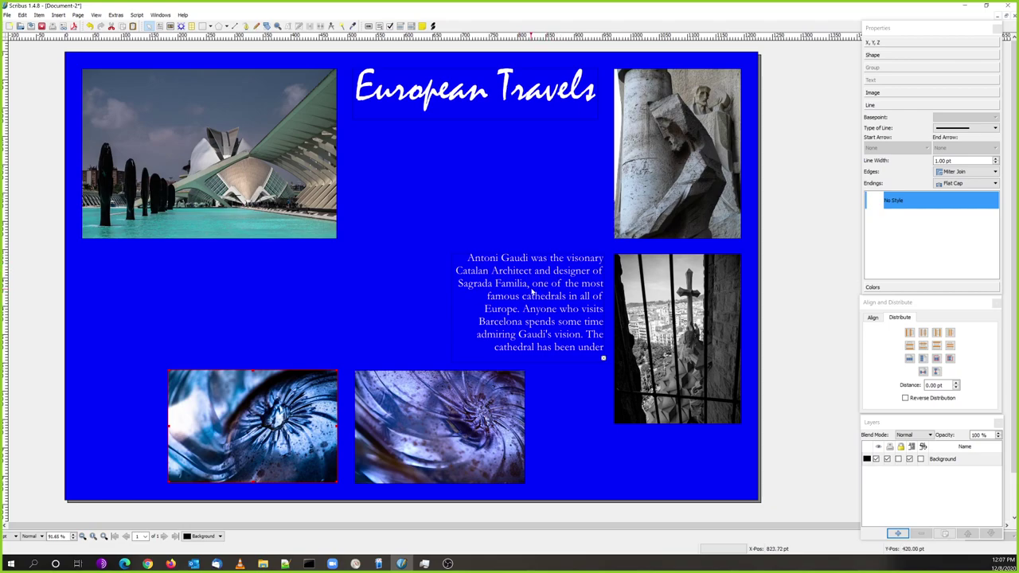
Move the Gaudi paragraph under the large architecture photo and resize its frame to a shorter box matching the photo's width
drag(531, 294, 198, 283)
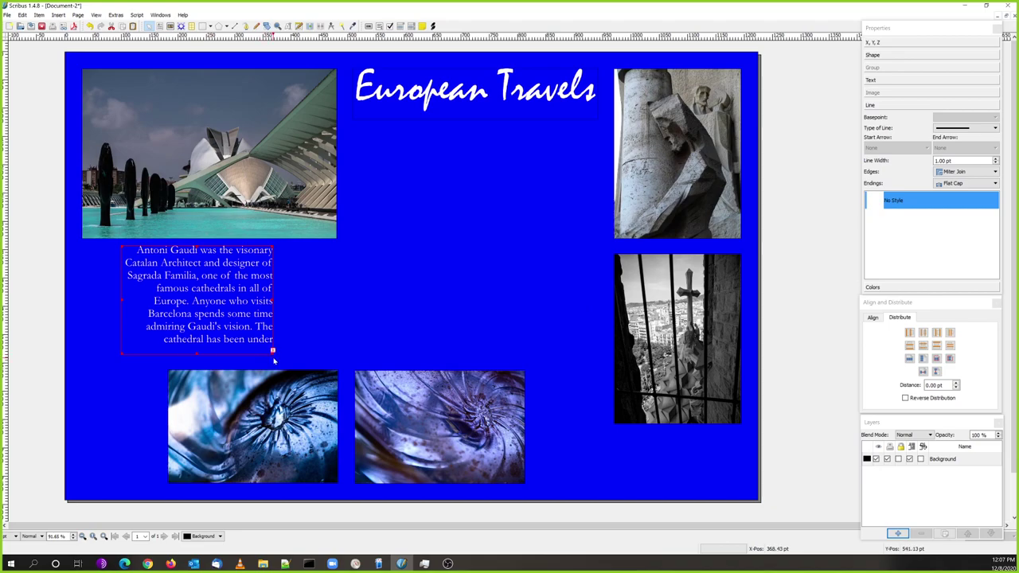
drag(272, 353, 308, 335)
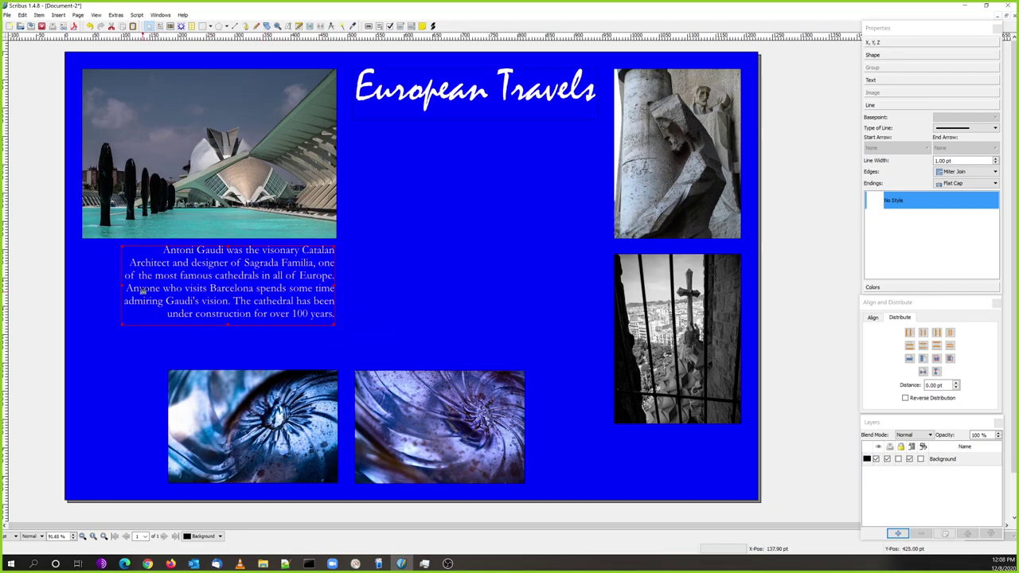
drag(119, 285, 82, 277)
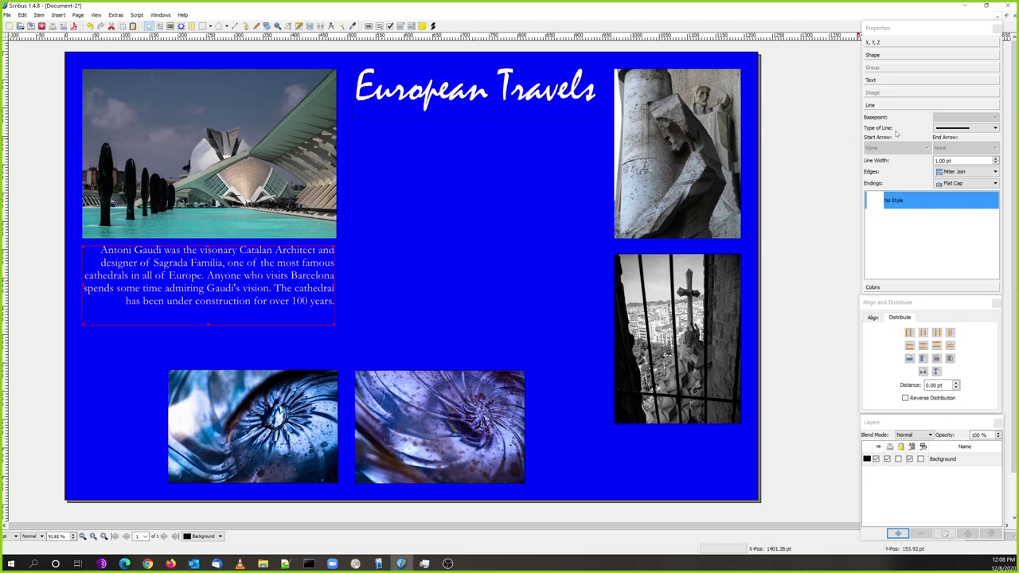
Try forced justification on the Gaudi paragraph and set its alignment to left
click(896, 80)
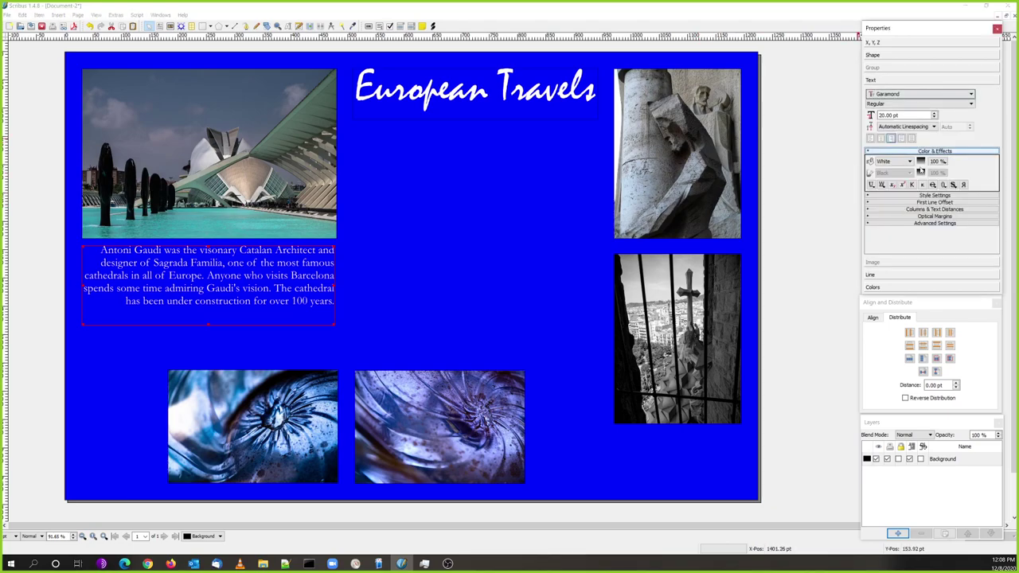
click(912, 138)
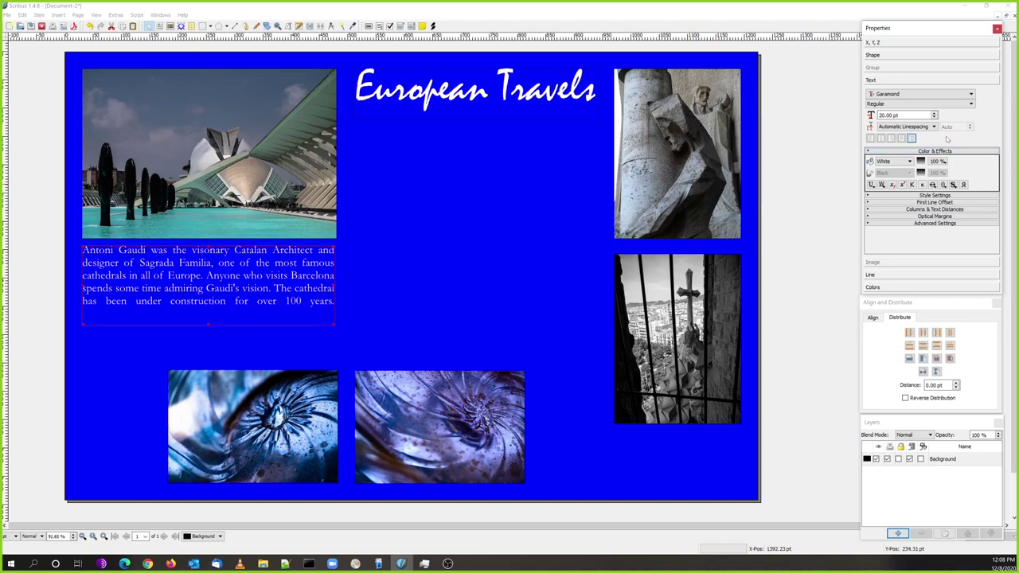
click(872, 139)
click(396, 276)
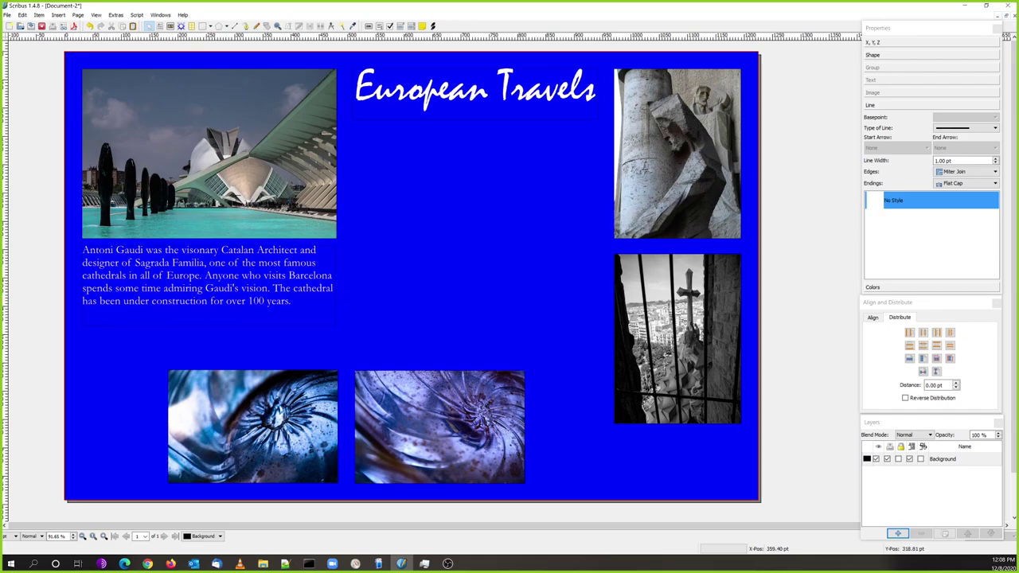
Reduce the Gaudi paragraph's font size to 17 pt
click(200, 288)
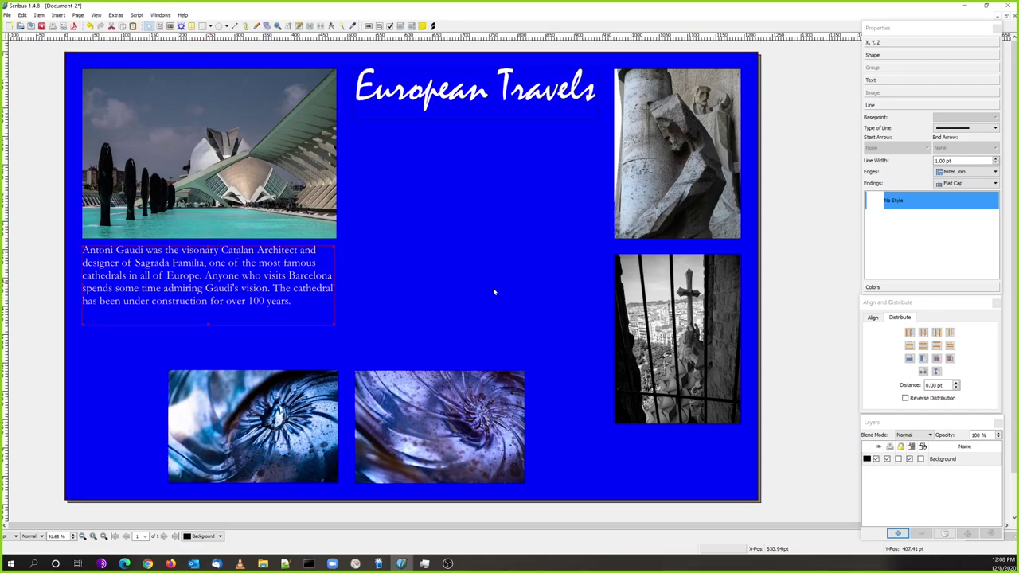
click(898, 80)
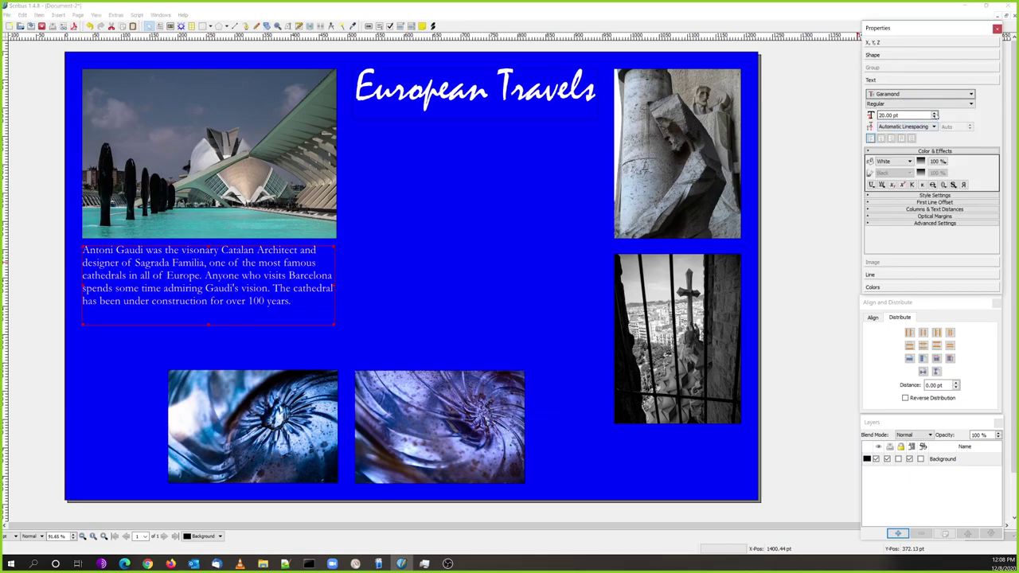
click(934, 114)
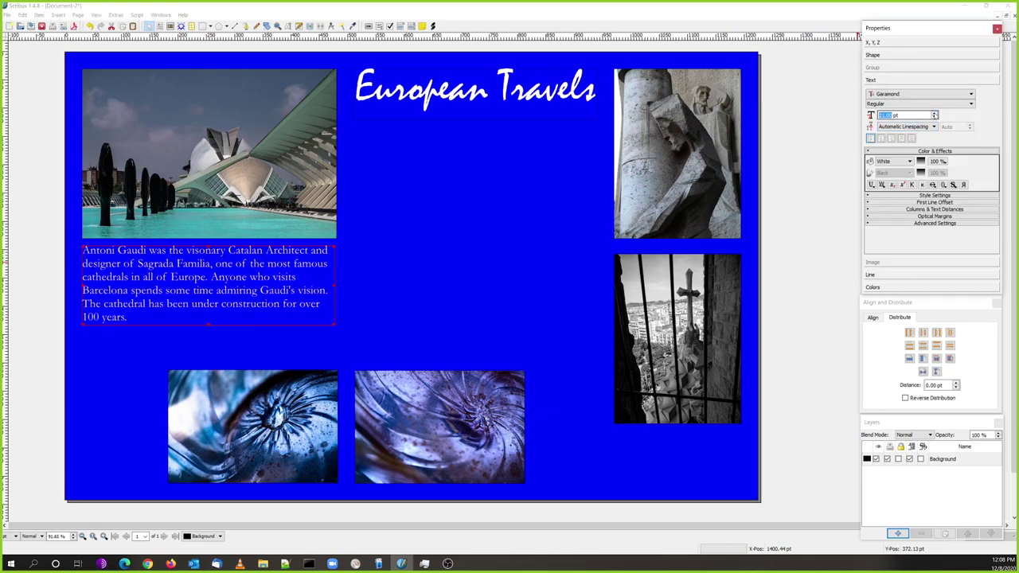
click(935, 119)
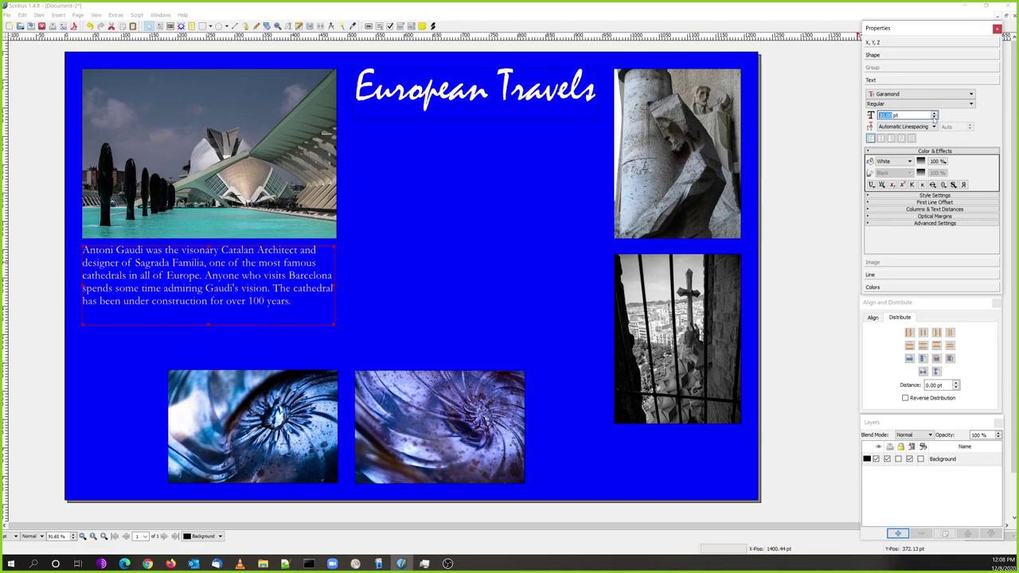
click(934, 118)
click(934, 118)
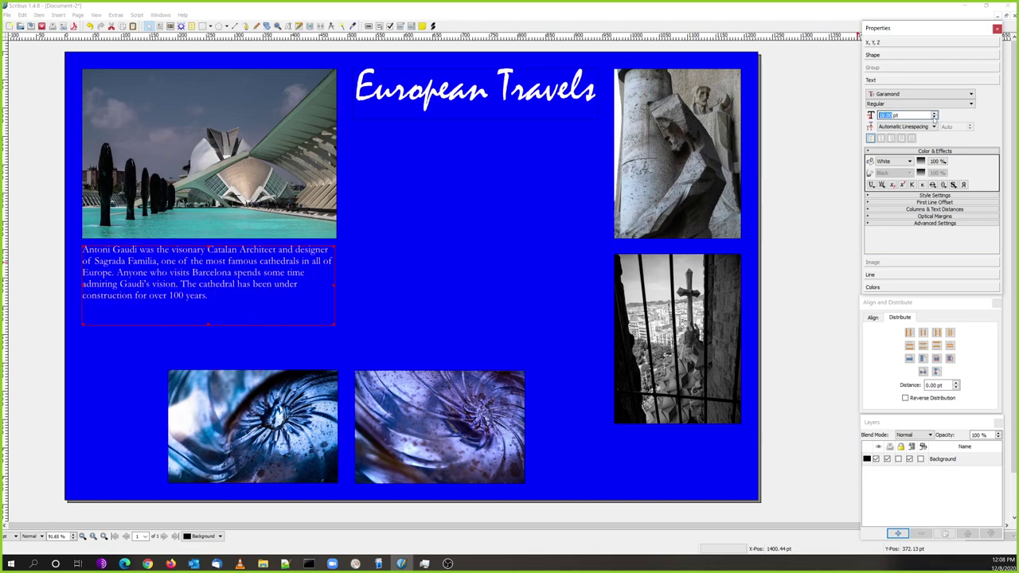
click(935, 119)
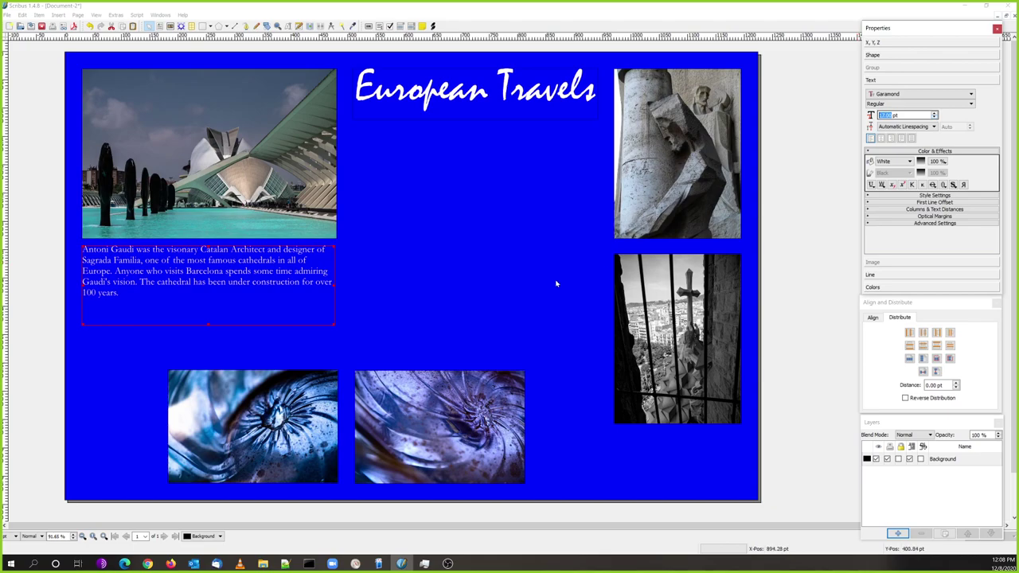
click(402, 270)
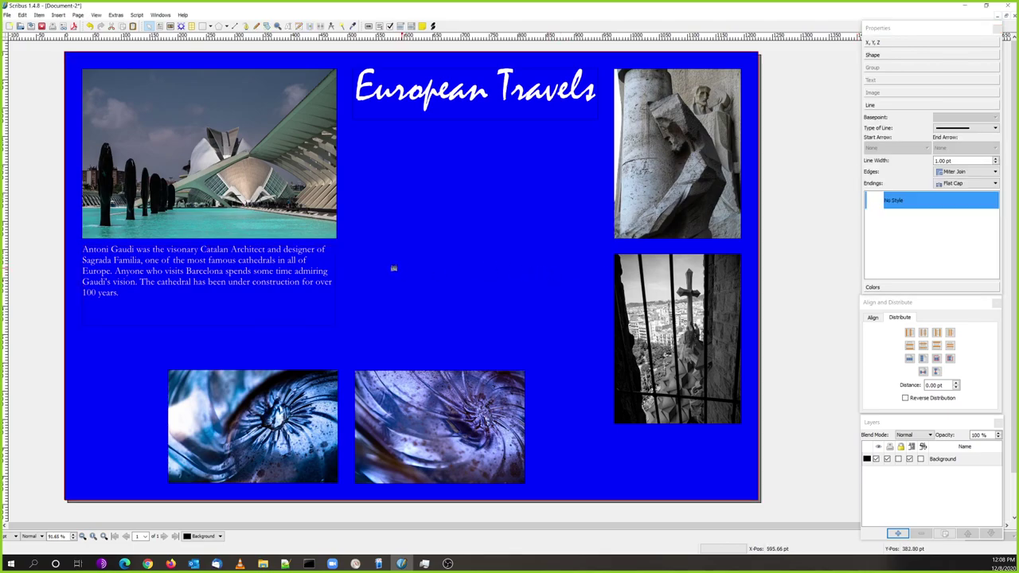
Shift the Gaudi paragraph's frame slightly to the right beneath the architecture photo
mouse_move(149, 272)
mouse_down()
mouse_move(254, 284)
mouse_move(147, 273)
mouse_up()
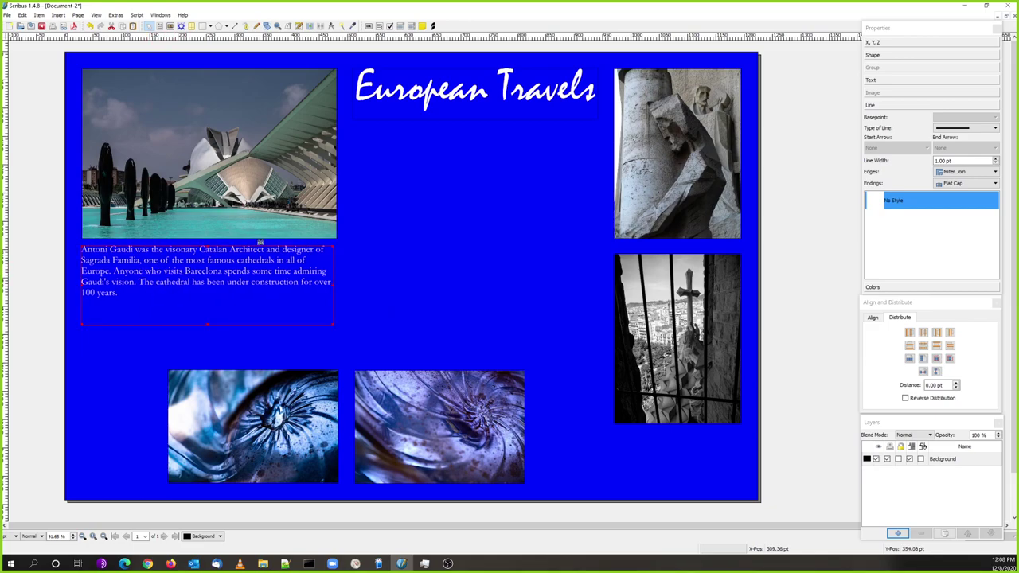
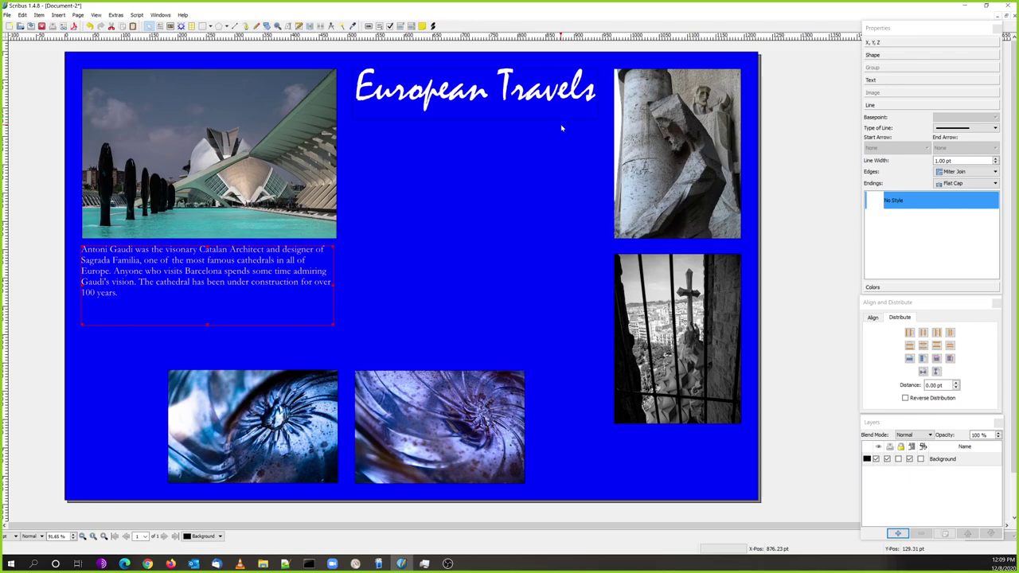
click(440, 215)
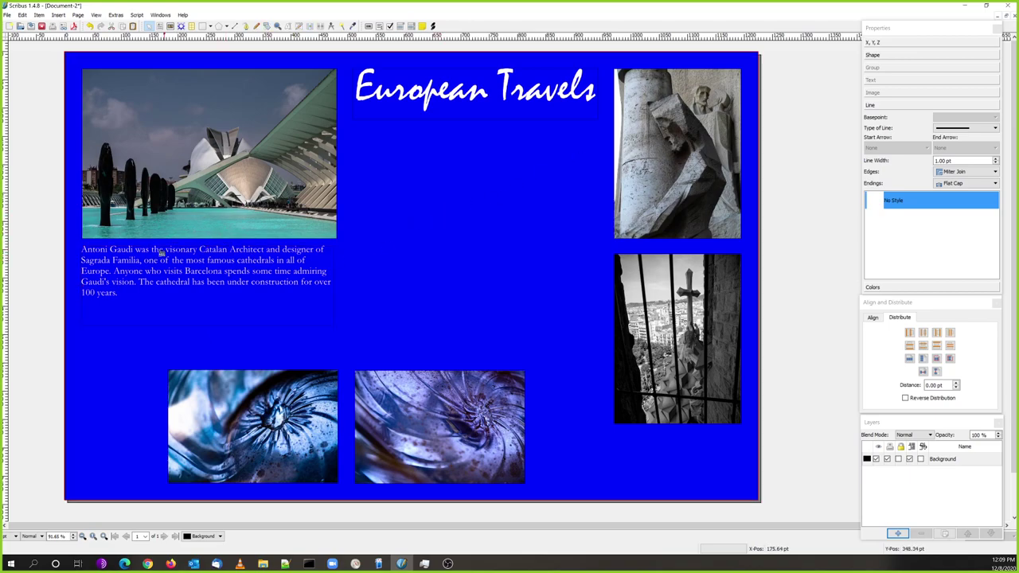
drag(159, 275, 168, 275)
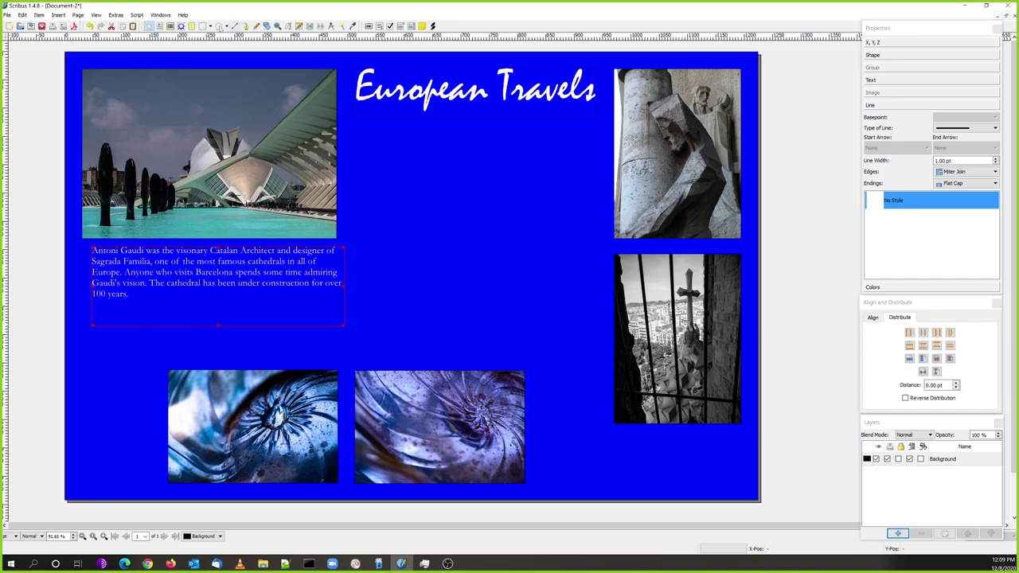
Draw a four-sided polygon about 112 pt wide and 87 pt high in the empty area below the title
click(234, 26)
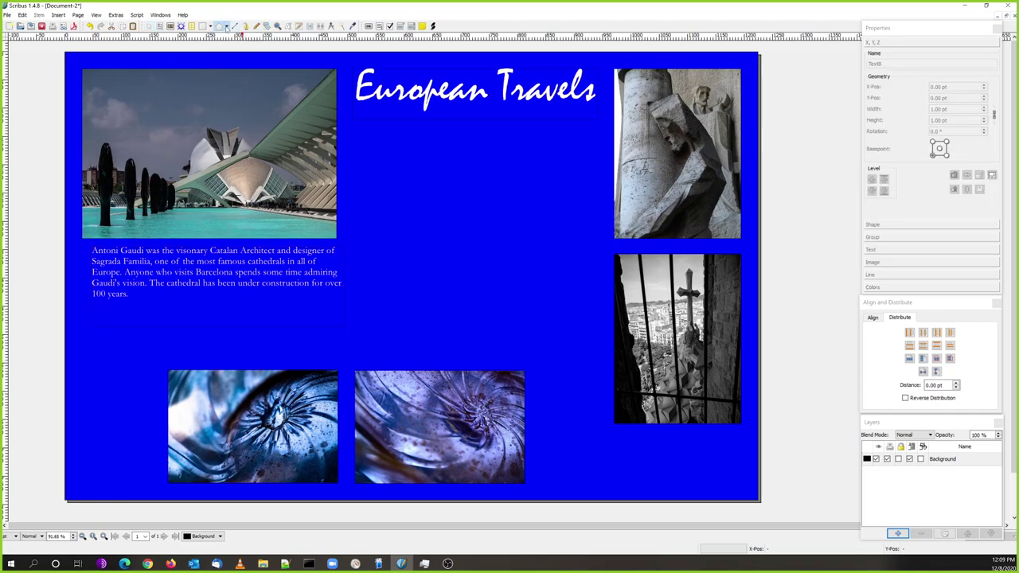
click(226, 27)
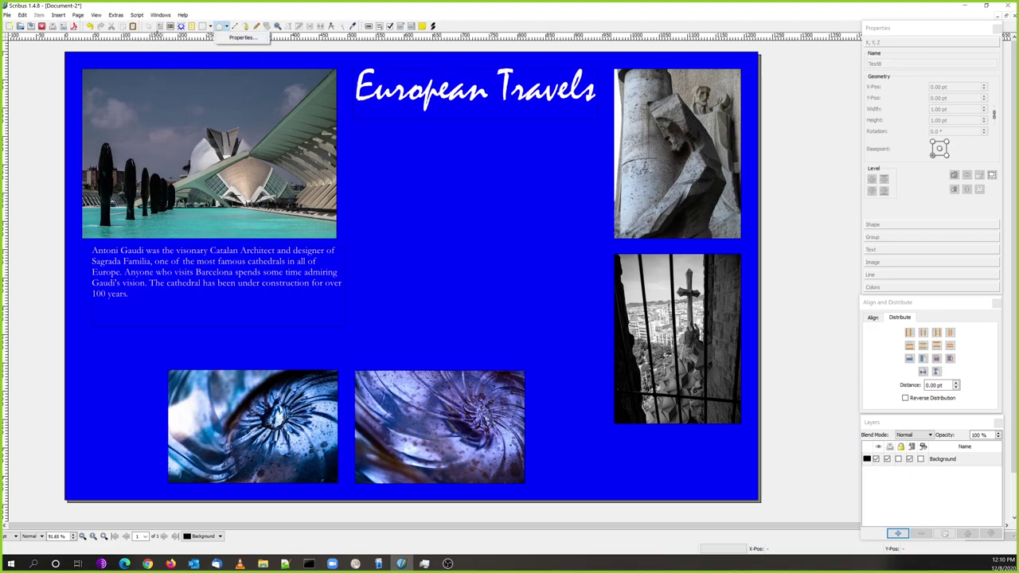
click(221, 26)
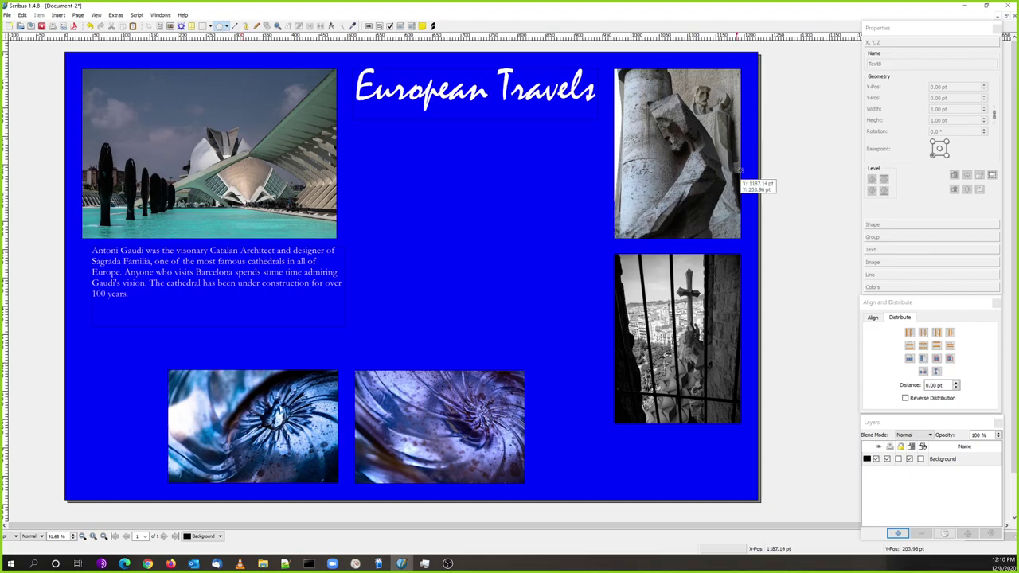
click(887, 45)
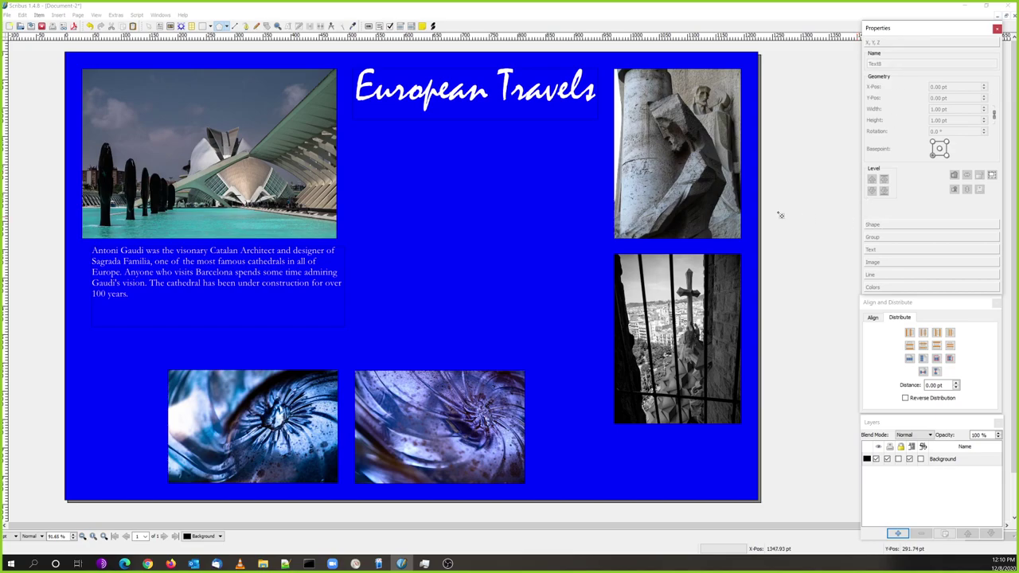
drag(385, 166, 451, 214)
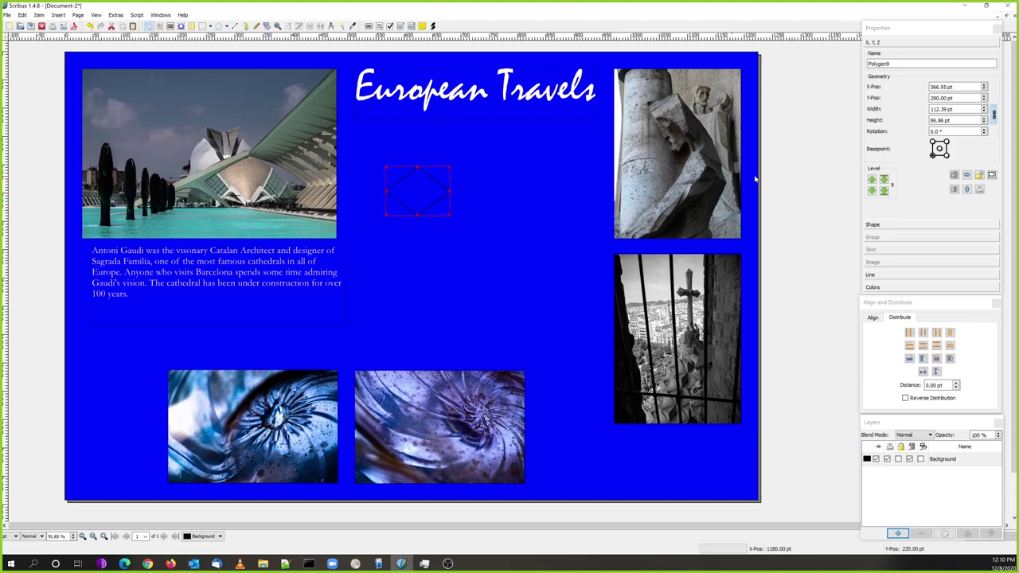
Open the drawn polygon's outline for node editing and select its rightmost node
click(898, 226)
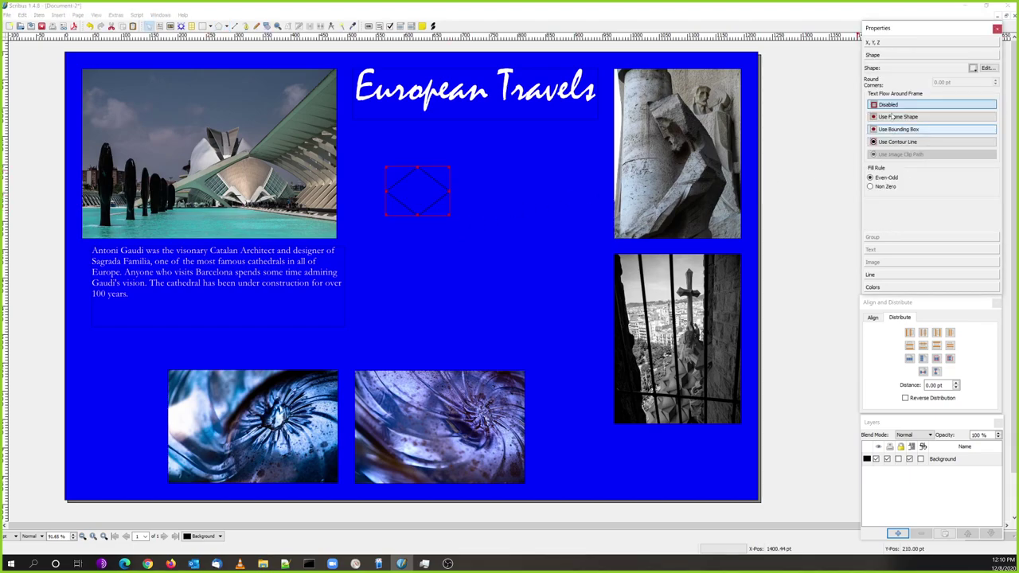
click(987, 68)
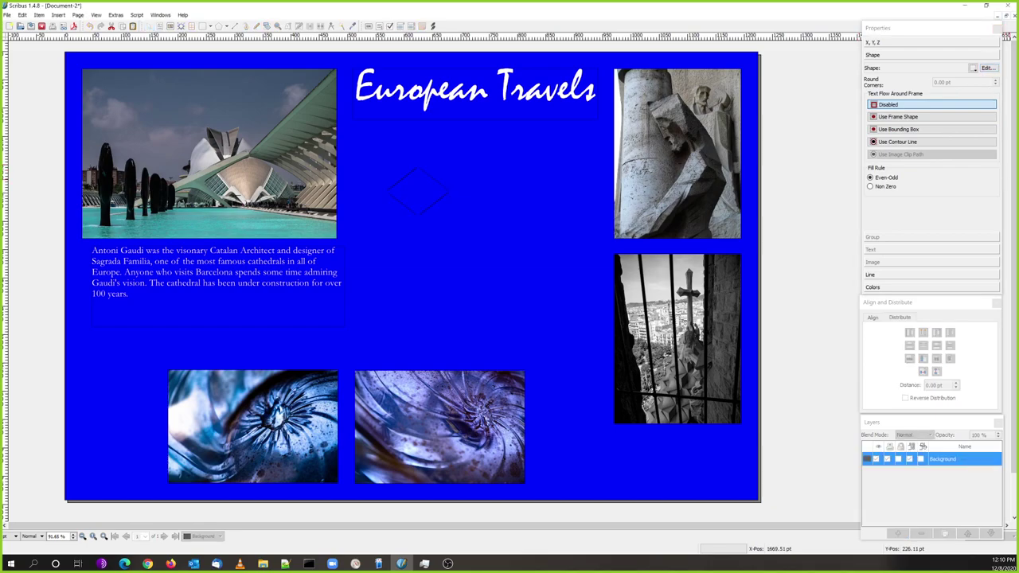
drag(992, 212, 808, 54)
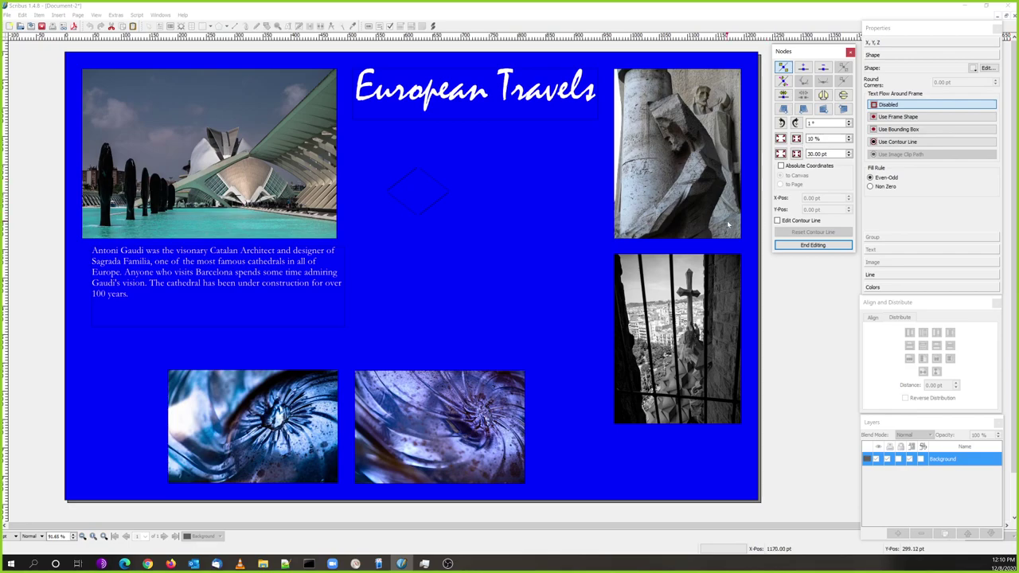
click(427, 195)
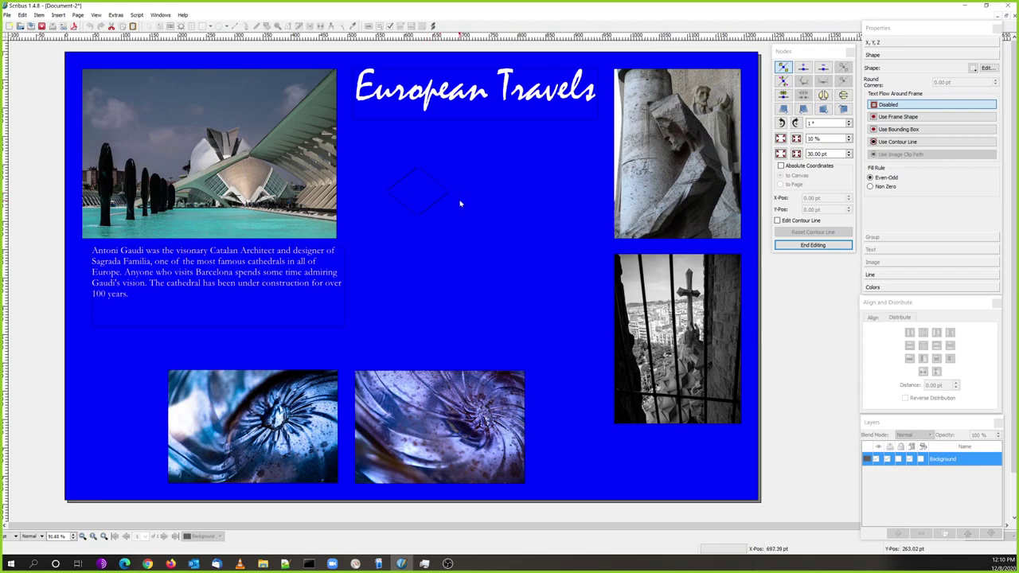
click(450, 192)
click(407, 198)
Set the polygon's fill colour to Blue and check which edge joins its outline offers
click(892, 57)
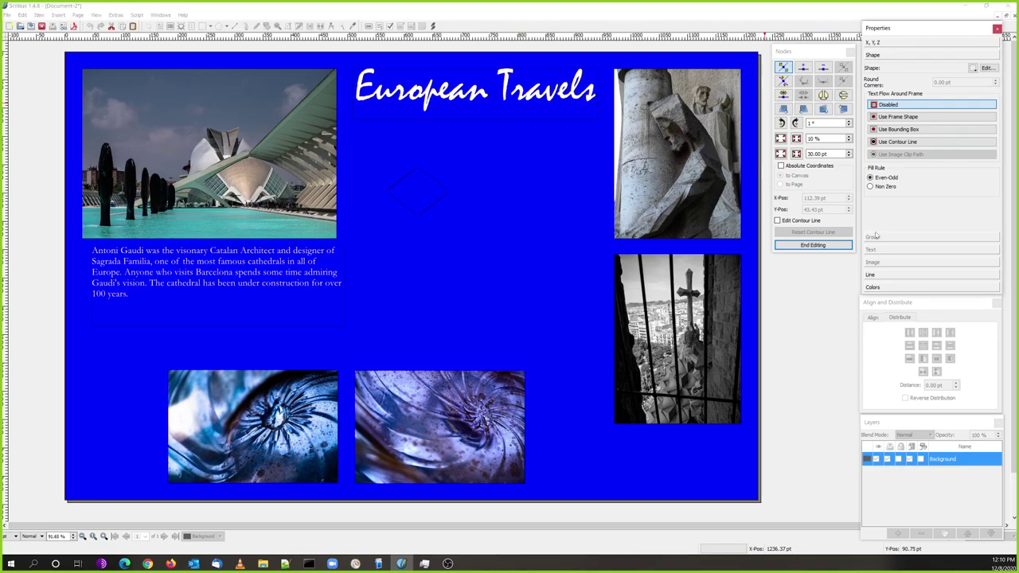
click(879, 286)
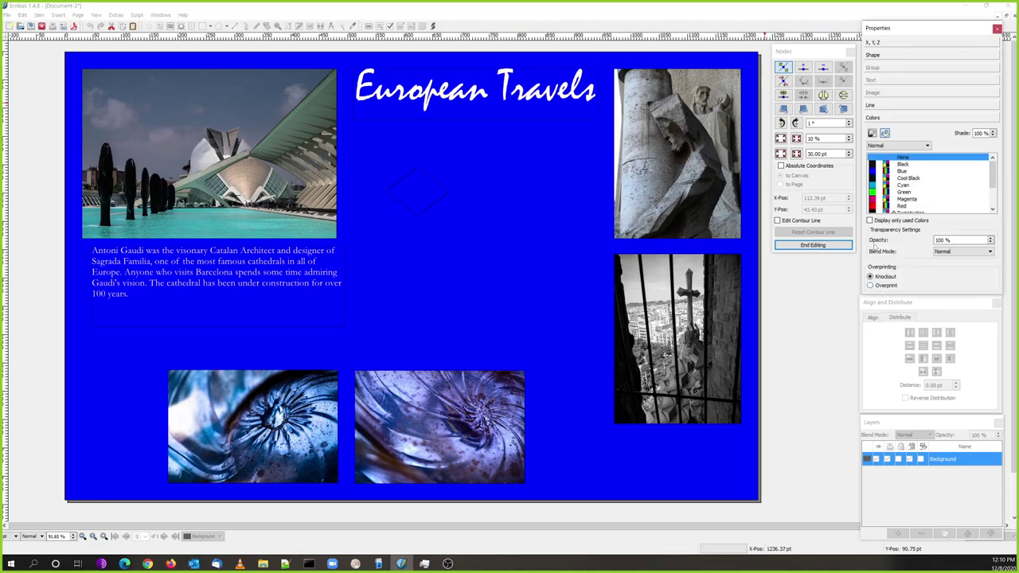
click(874, 171)
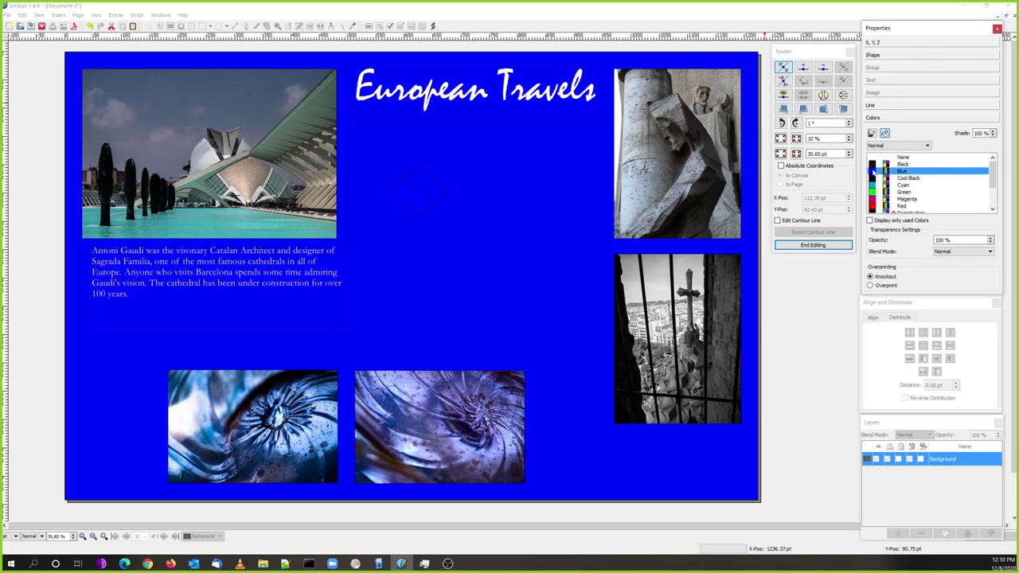
click(896, 146)
click(895, 147)
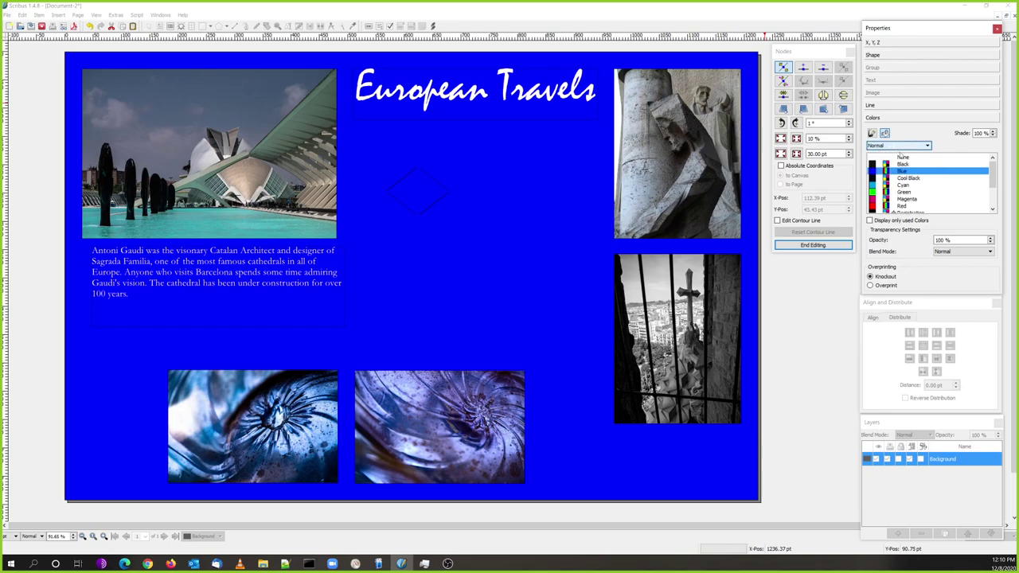
click(882, 106)
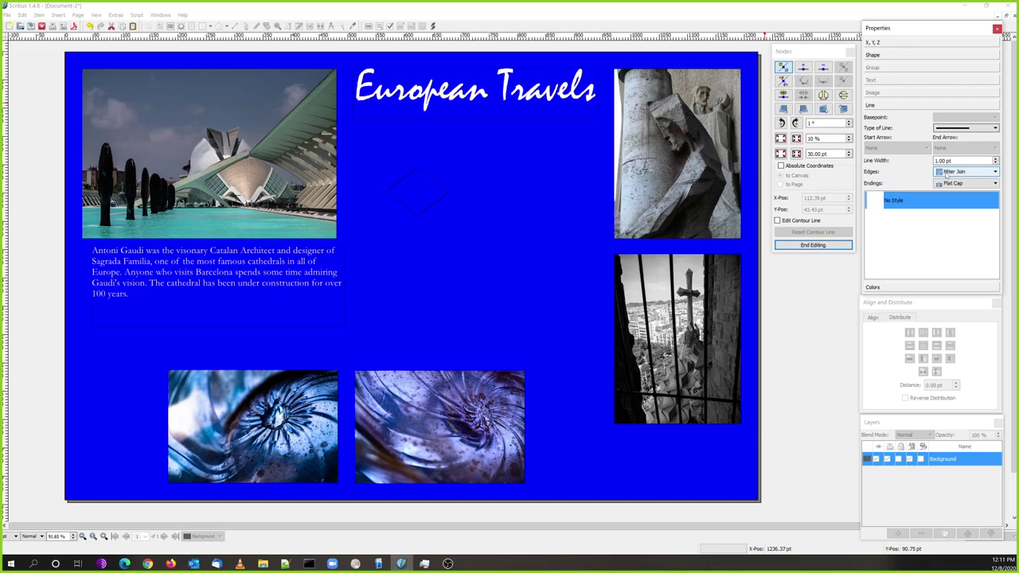
click(946, 173)
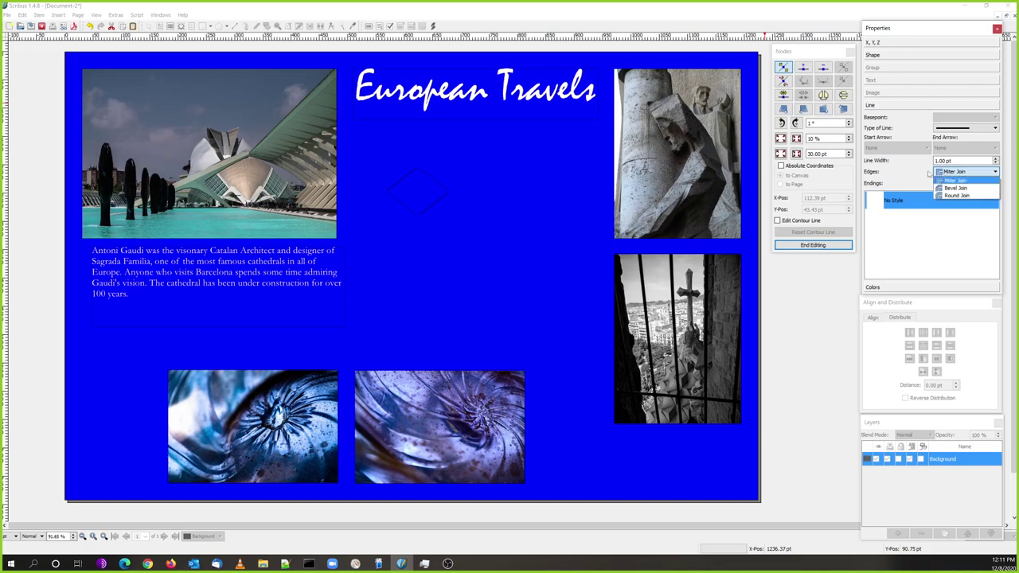
click(412, 205)
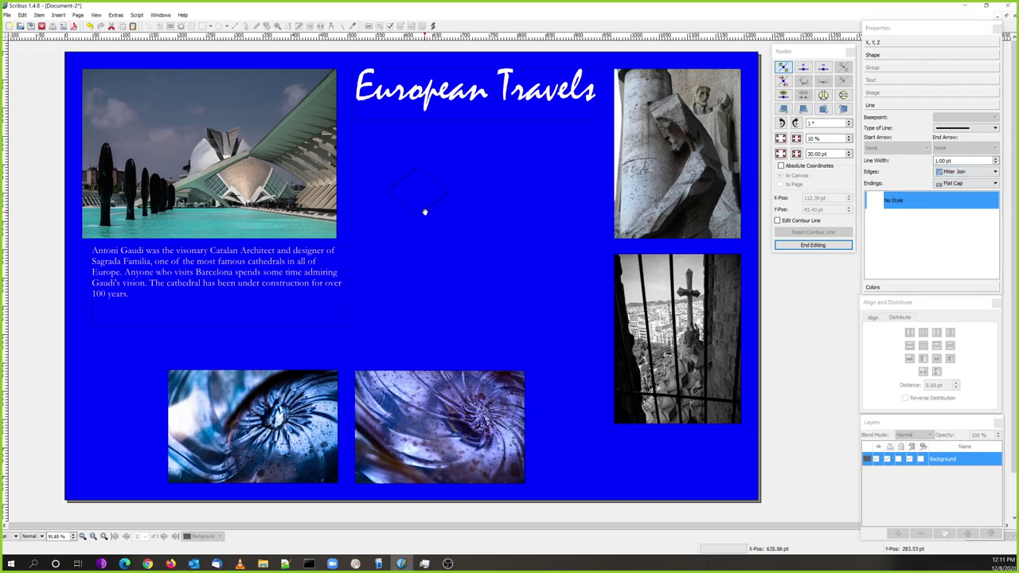
Pull the polygon's right and bottom nodes outward, end node editing, and stretch the shape to about 373 pt wide and 110 pt high
drag(425, 211, 462, 214)
click(812, 246)
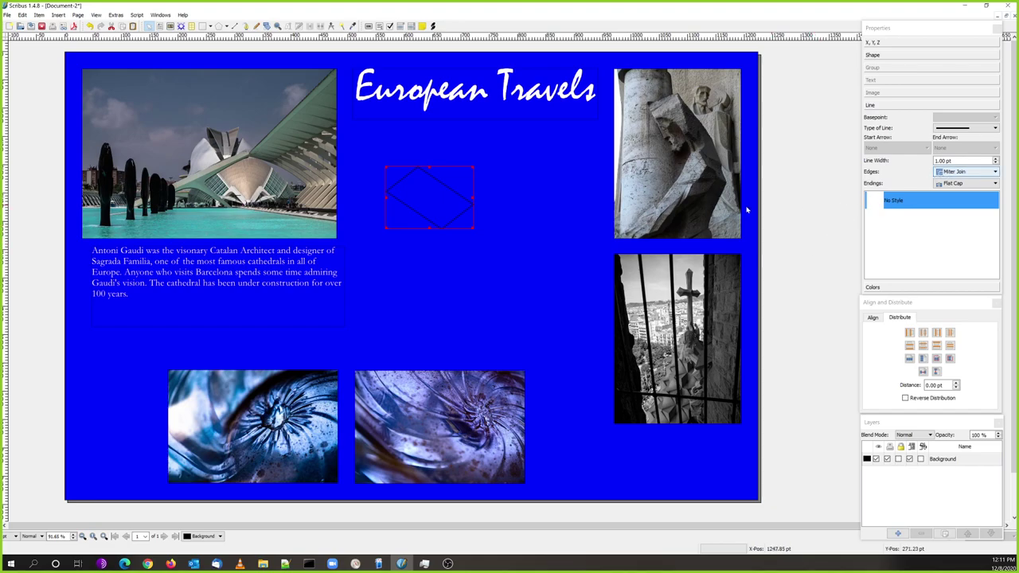
drag(473, 200, 597, 202)
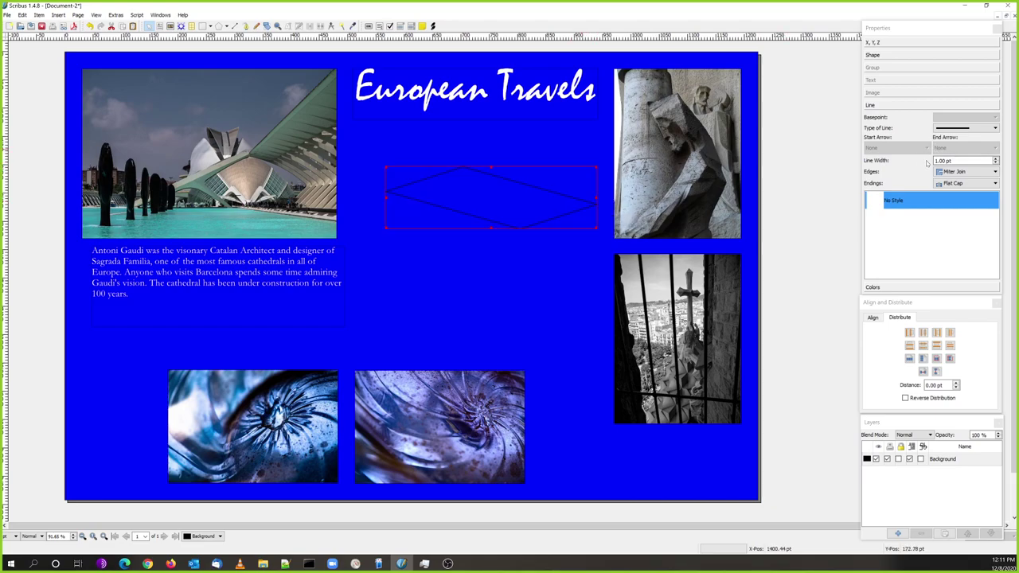
Try Cyan and Blue as the polygon's fill, then fill it with Red at 100% opacity
click(880, 107)
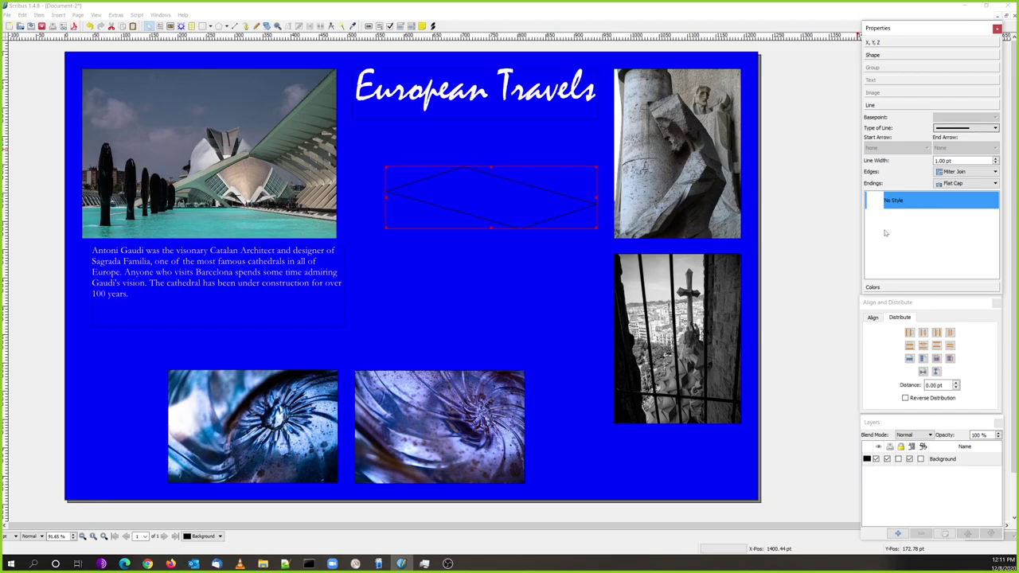
click(881, 287)
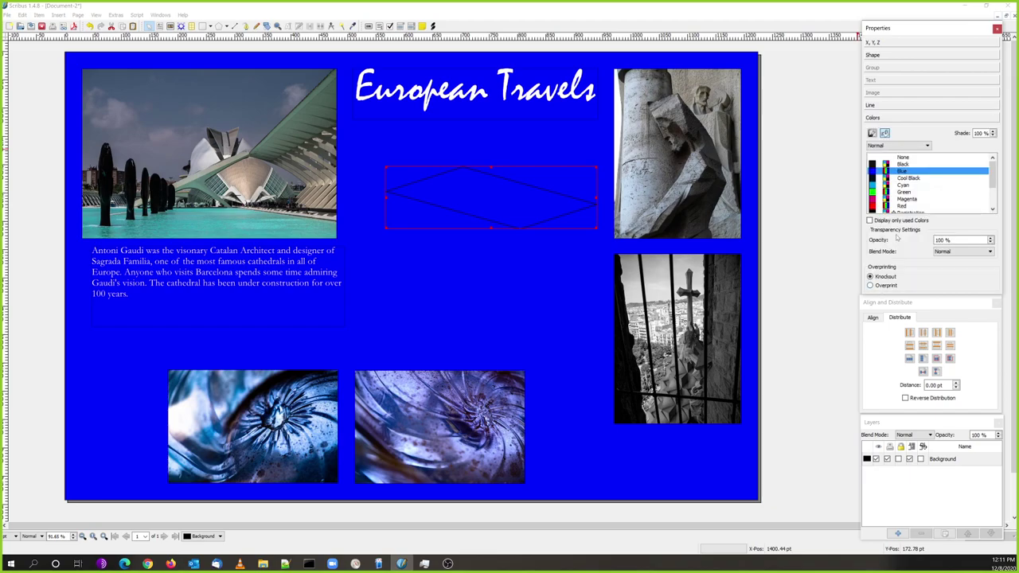
click(873, 187)
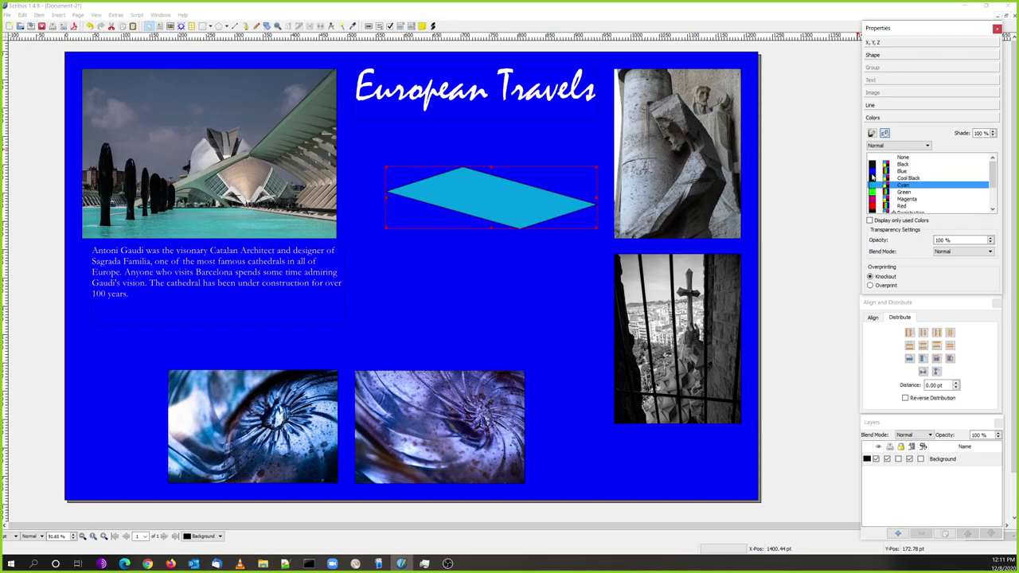
click(872, 172)
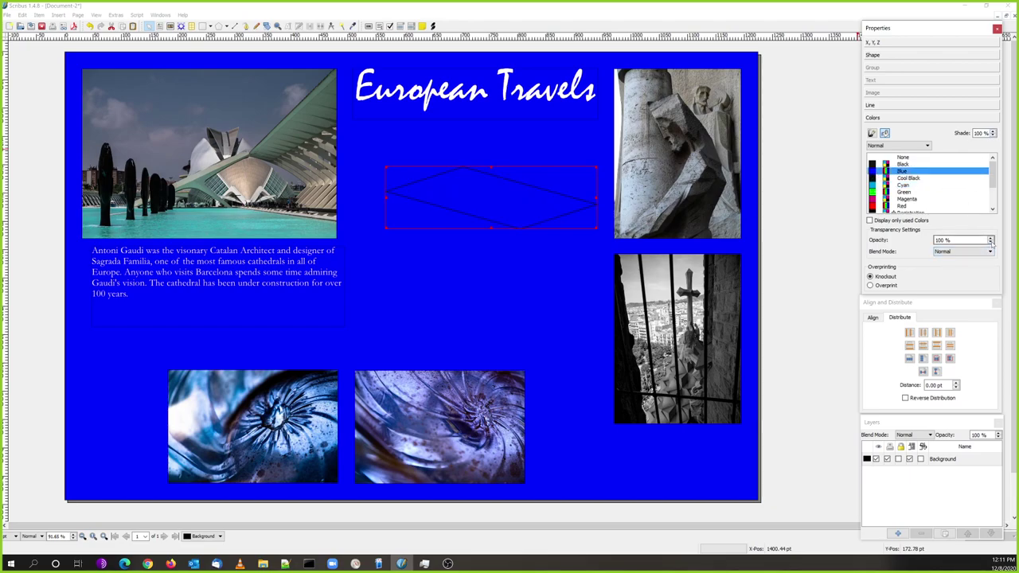
click(991, 243)
text(100)
key(Return)
scroll(881, 195, down, 1)
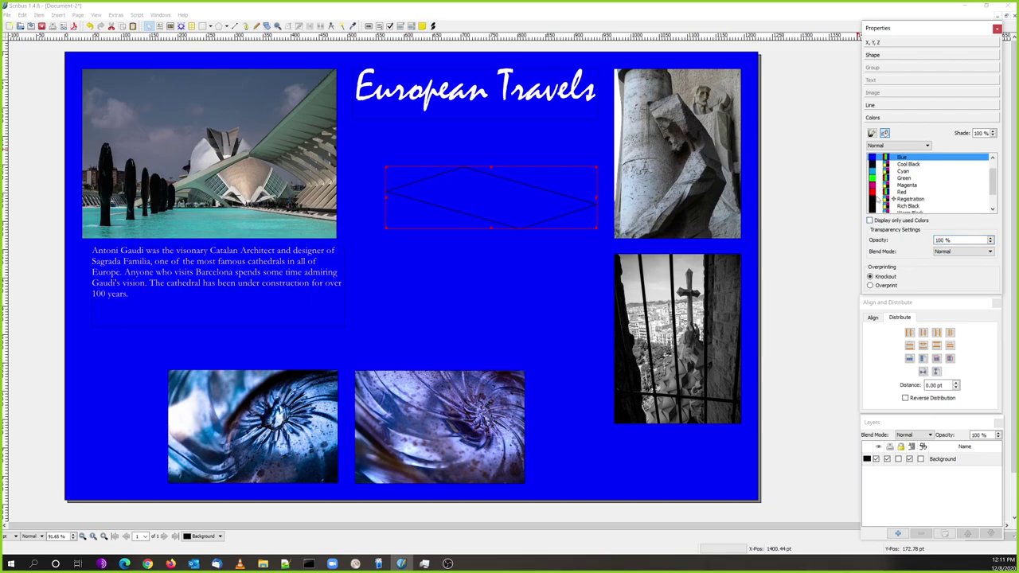
click(878, 192)
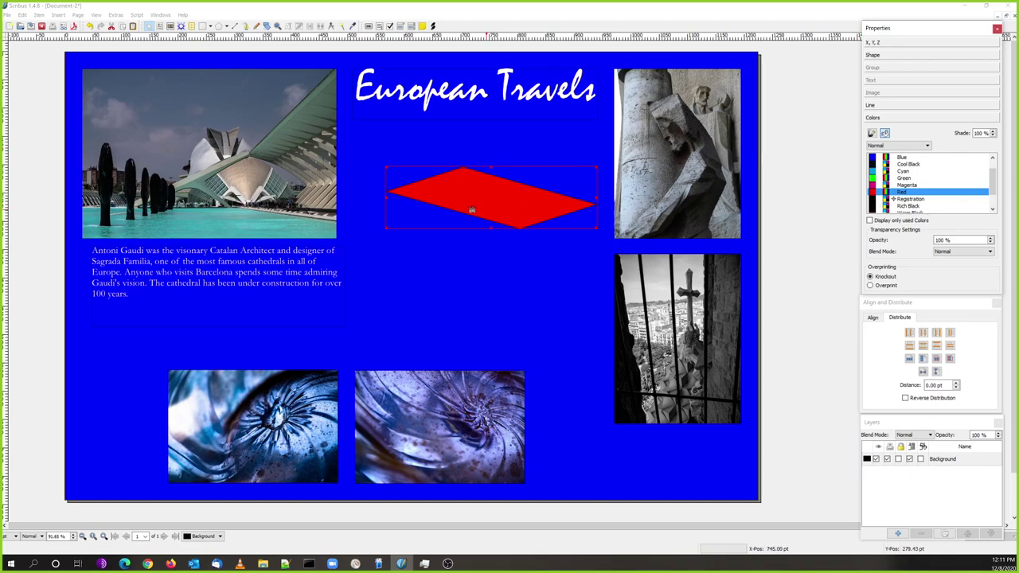
Place the red polygon over the Gaudi paragraph, then hide the layer list and show it again
drag(466, 215, 205, 274)
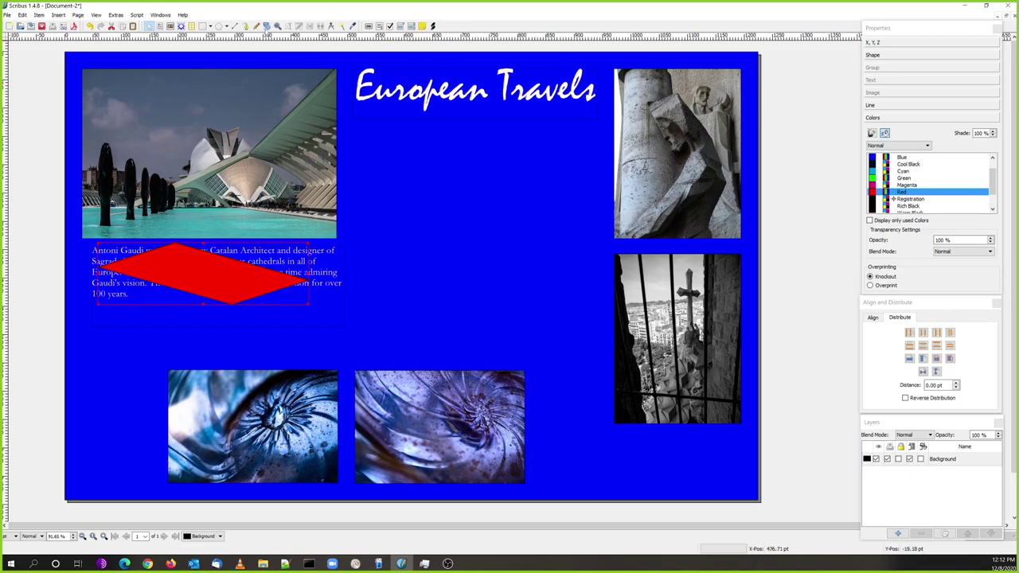
click(158, 15)
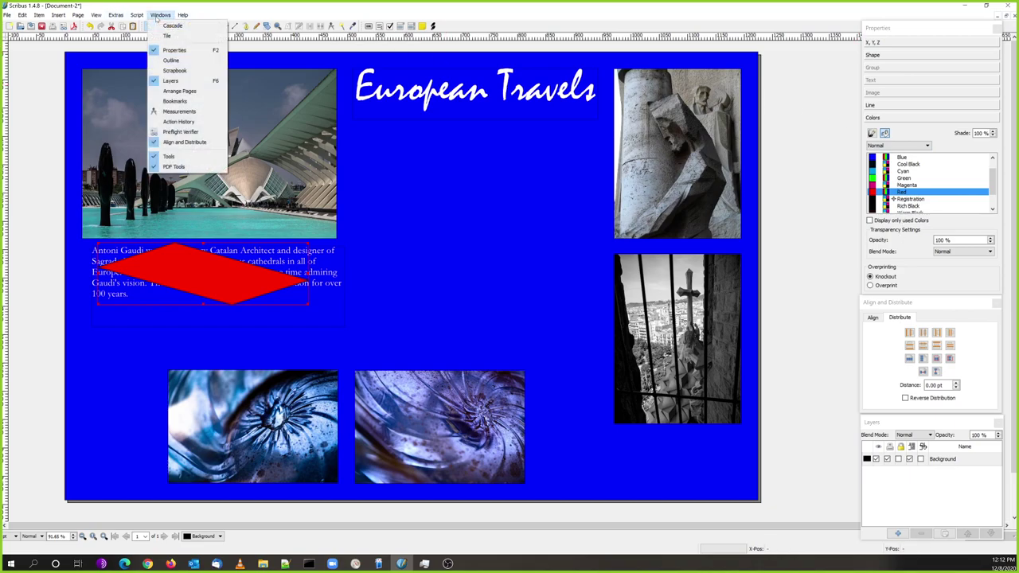
click(191, 80)
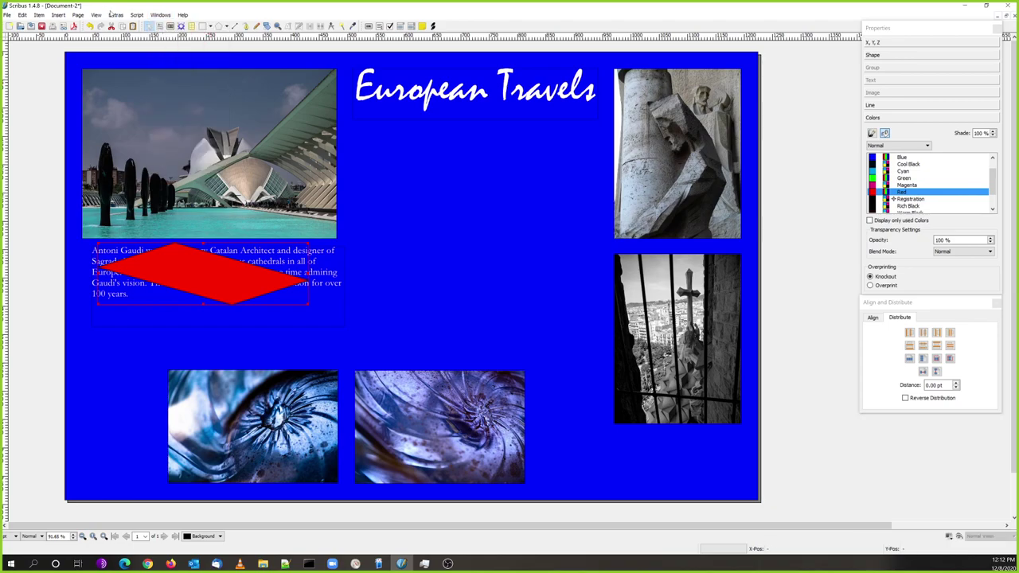
click(160, 14)
click(165, 89)
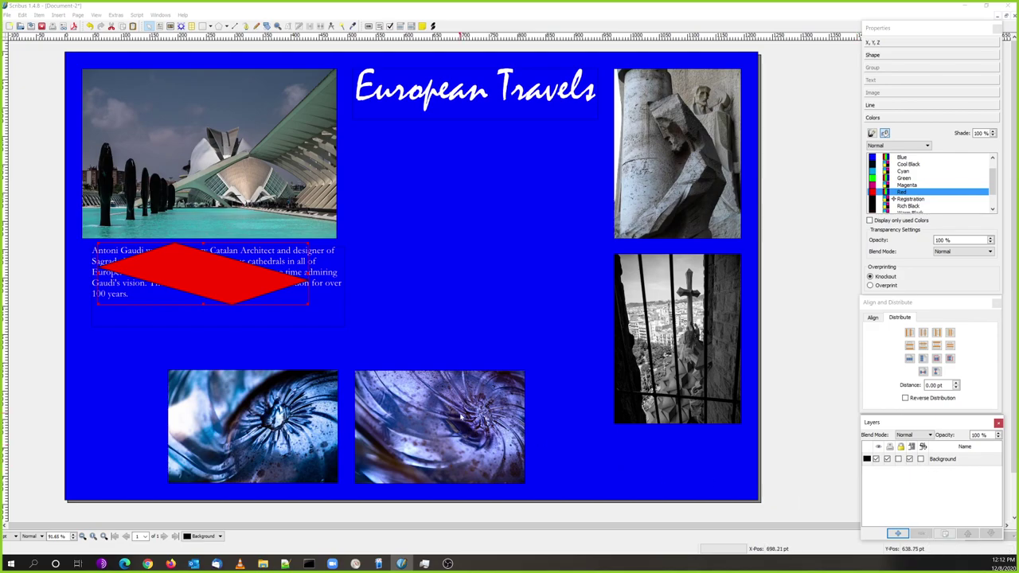
Move the red polygon off the Gaudi paragraph into the empty area above the purple photo
click(220, 275)
double_click(219, 276)
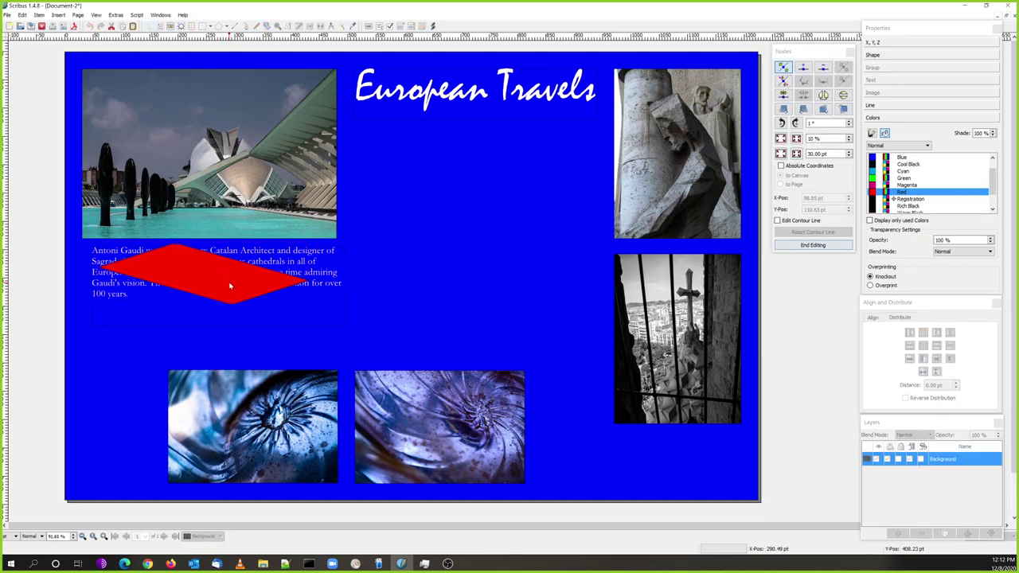
key(Escape)
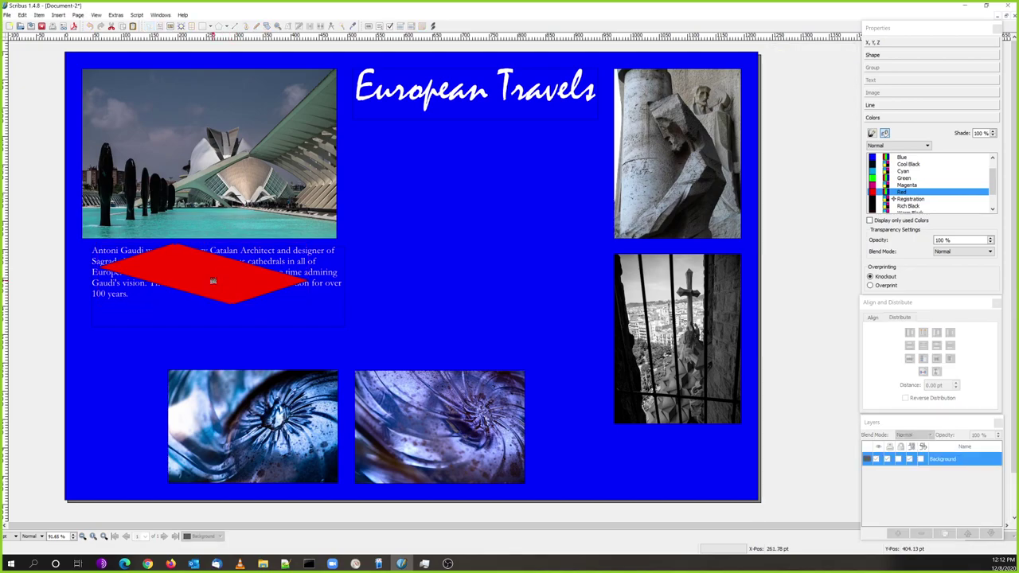
drag(211, 277, 473, 309)
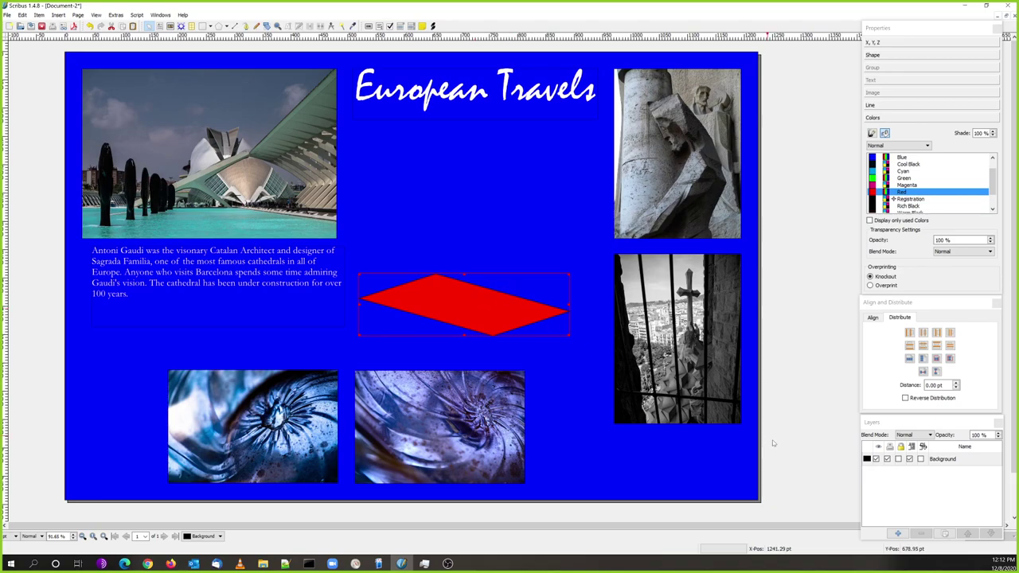
Add a new layer above Background and try to select and move the red polygon while that layer is active
click(899, 423)
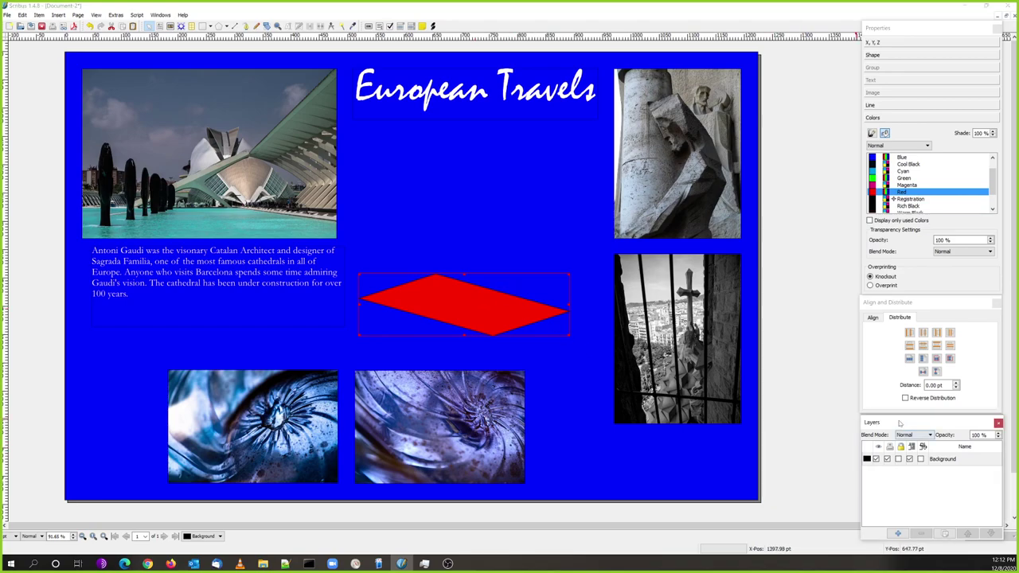
click(897, 533)
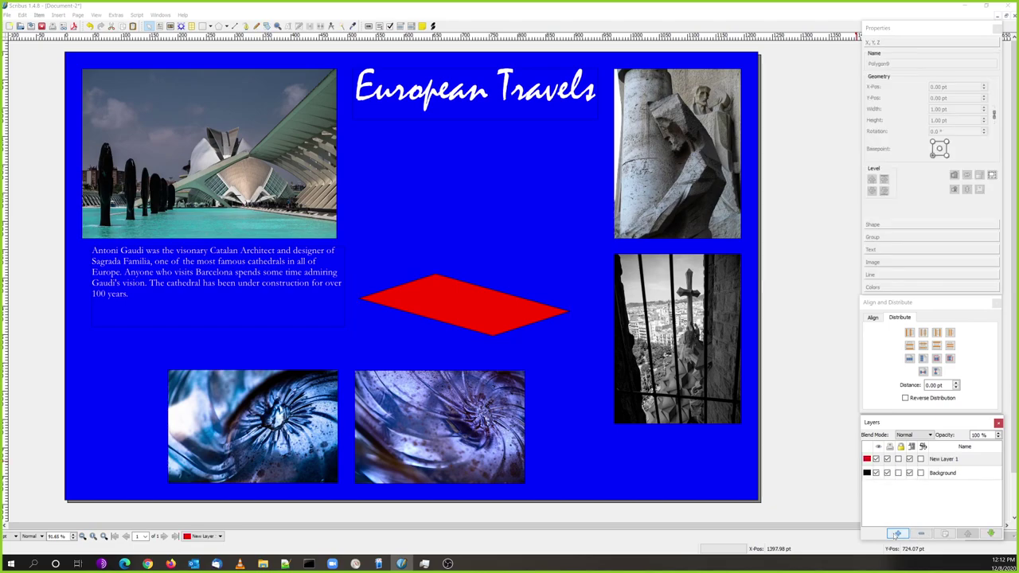
click(909, 459)
drag(478, 322, 353, 314)
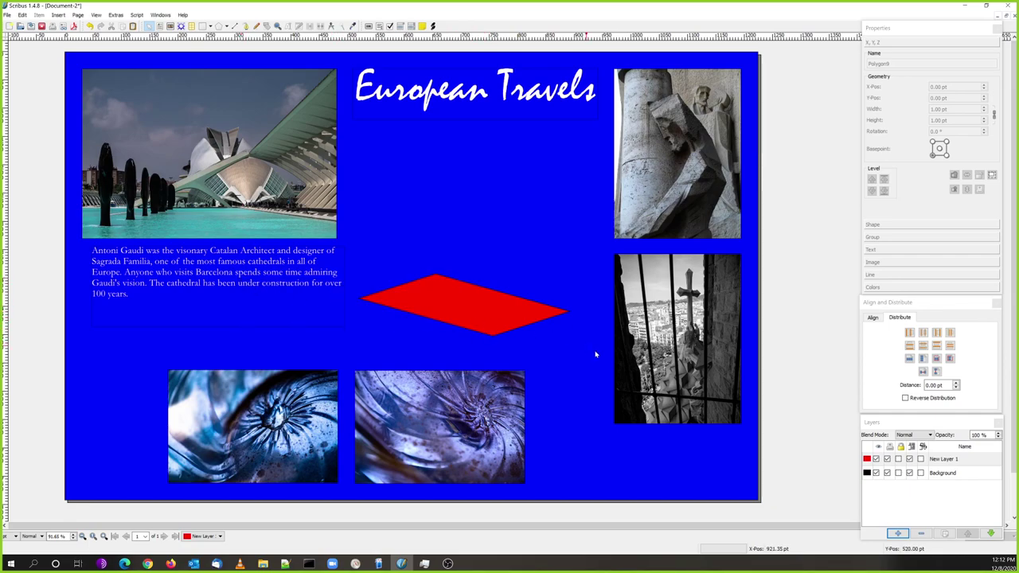
click(949, 459)
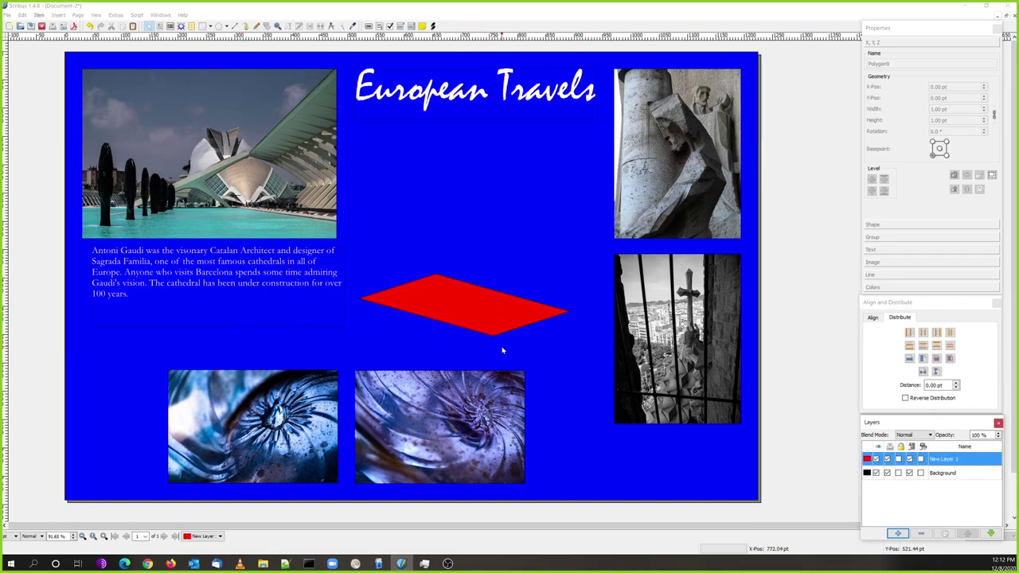
click(466, 321)
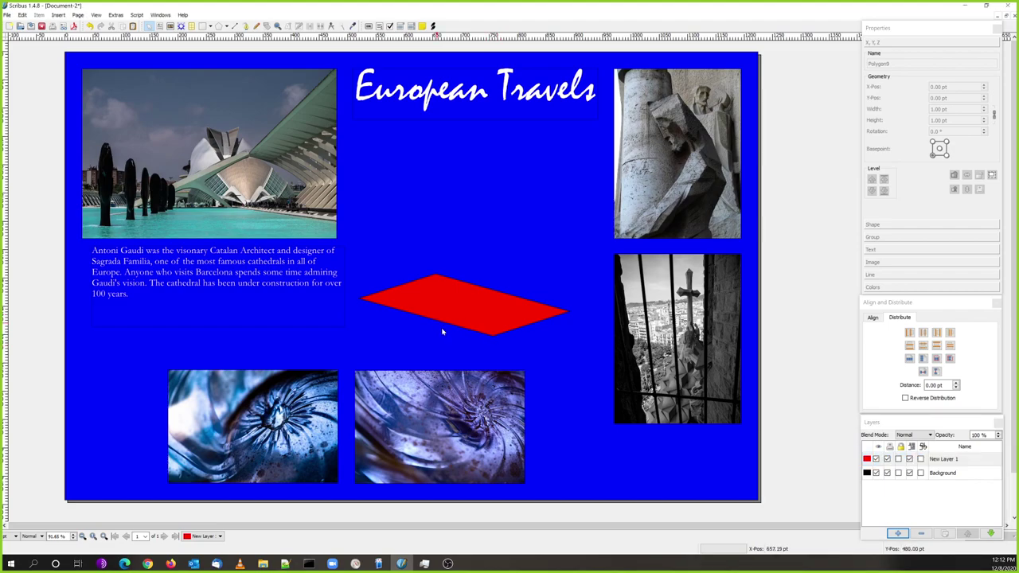
Make the Background layer active and move the red polygon over the Gaudi paragraph
click(951, 473)
drag(474, 308, 233, 273)
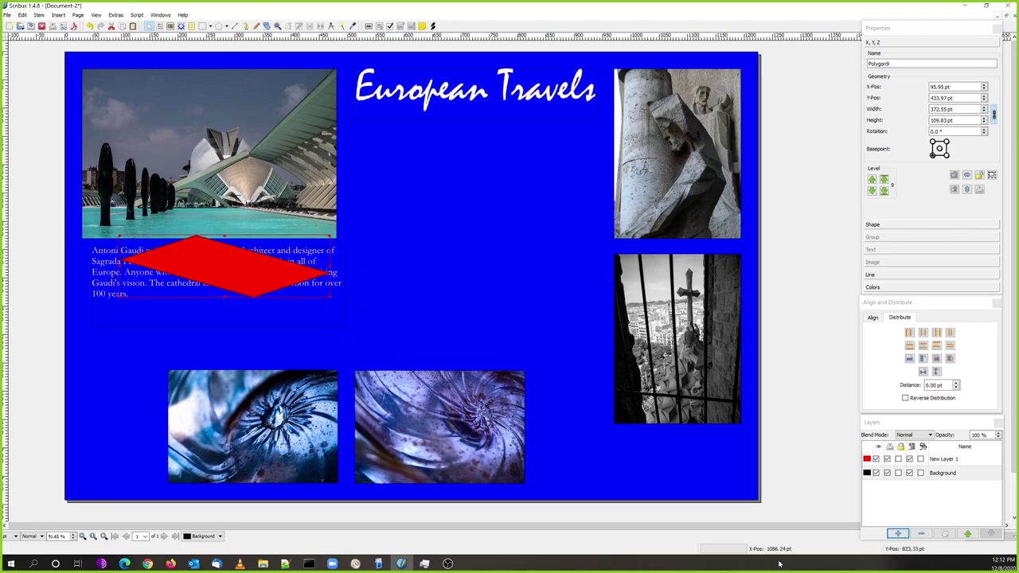
Raise the Background layer above New Layer 1 and lower it beneath that layer again
click(967, 534)
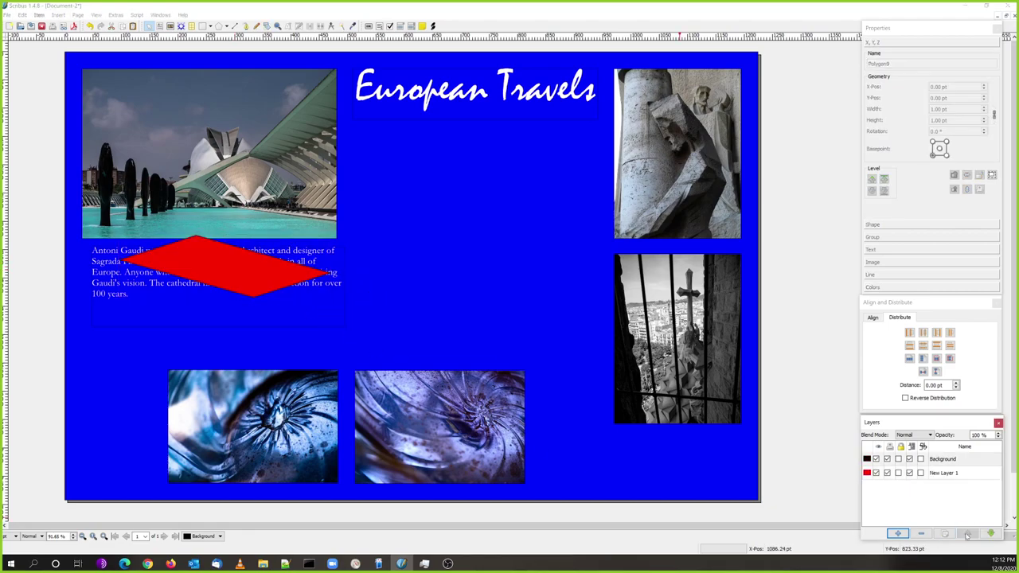
click(944, 460)
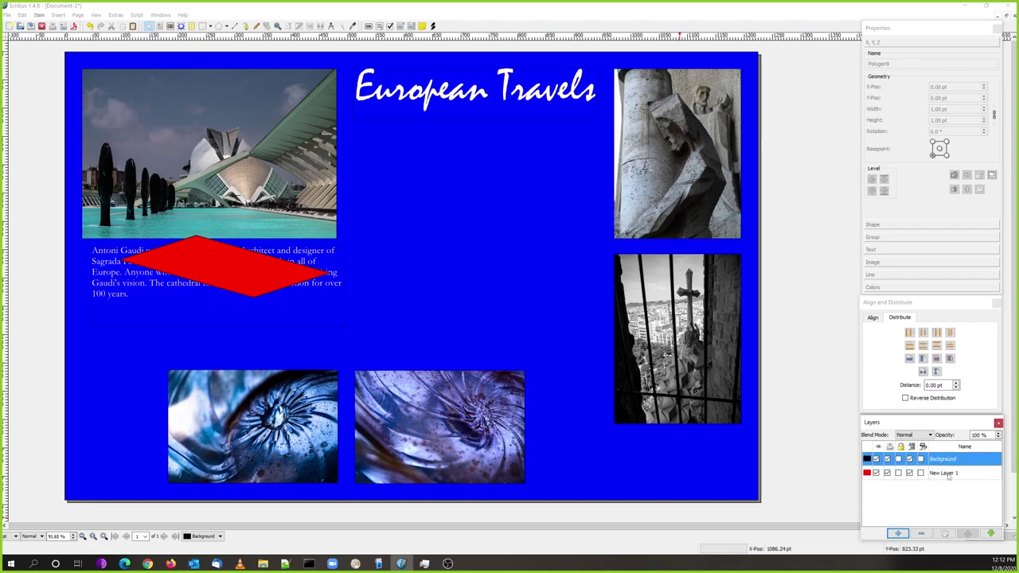
click(992, 534)
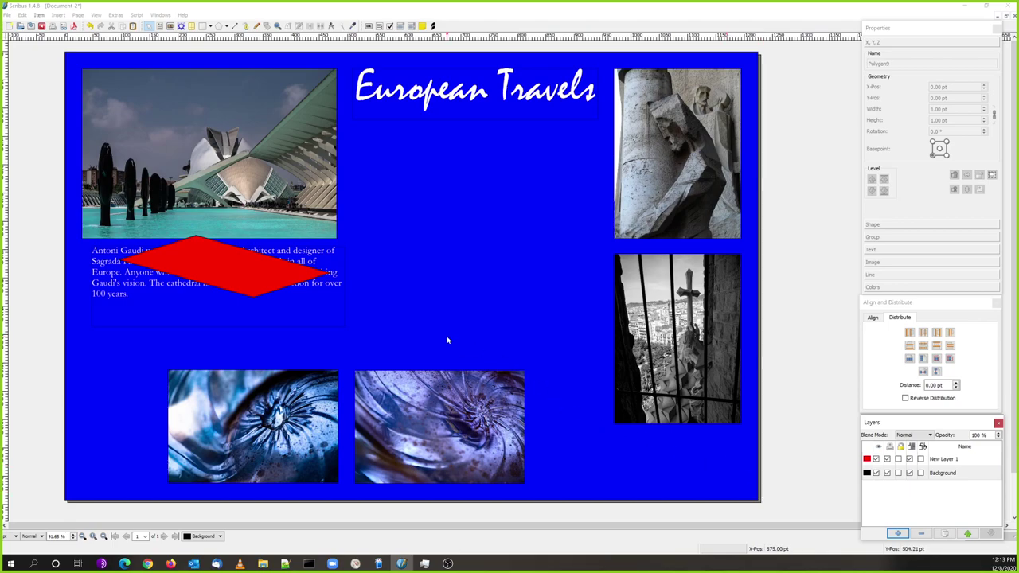
Move the red polygon off the Gaudi paragraph into the open area between the paragraph and the black-and-white photos
drag(179, 258, 430, 250)
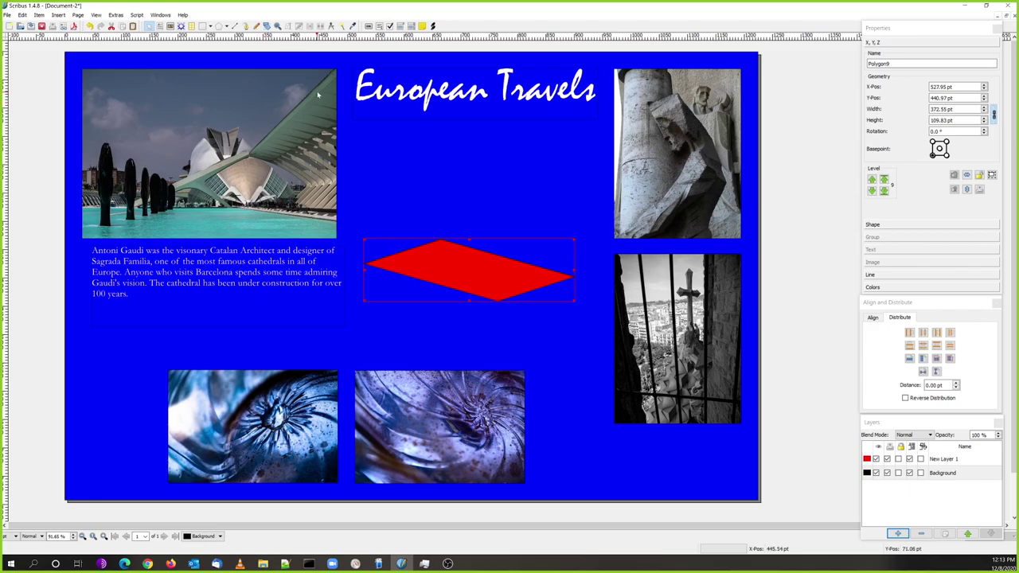
Try moving the architecture photo over the lower photos and the statue photo behind the red polygon, returning each to its original place
drag(161, 153, 537, 386)
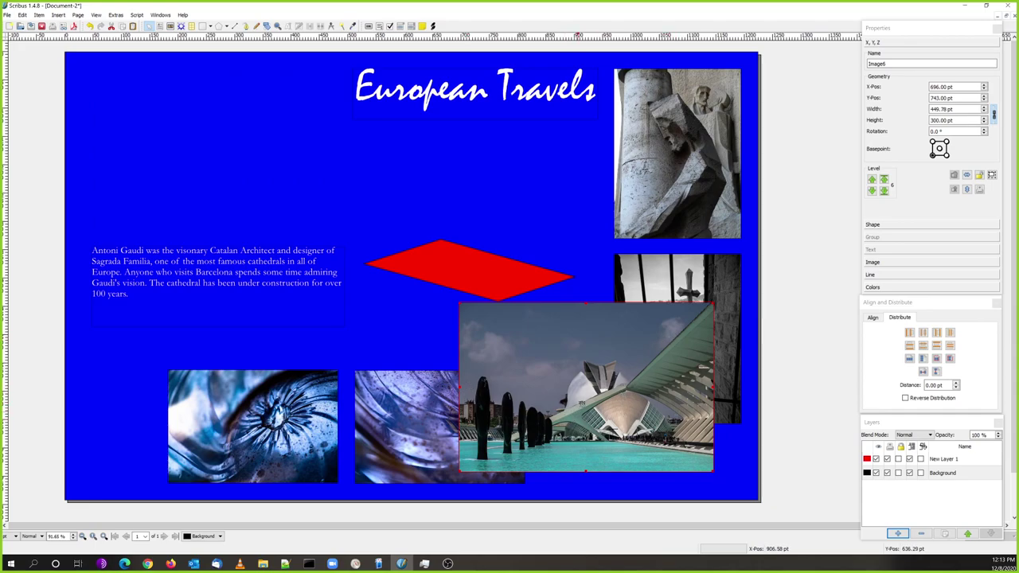
drag(188, 261, 191, 189)
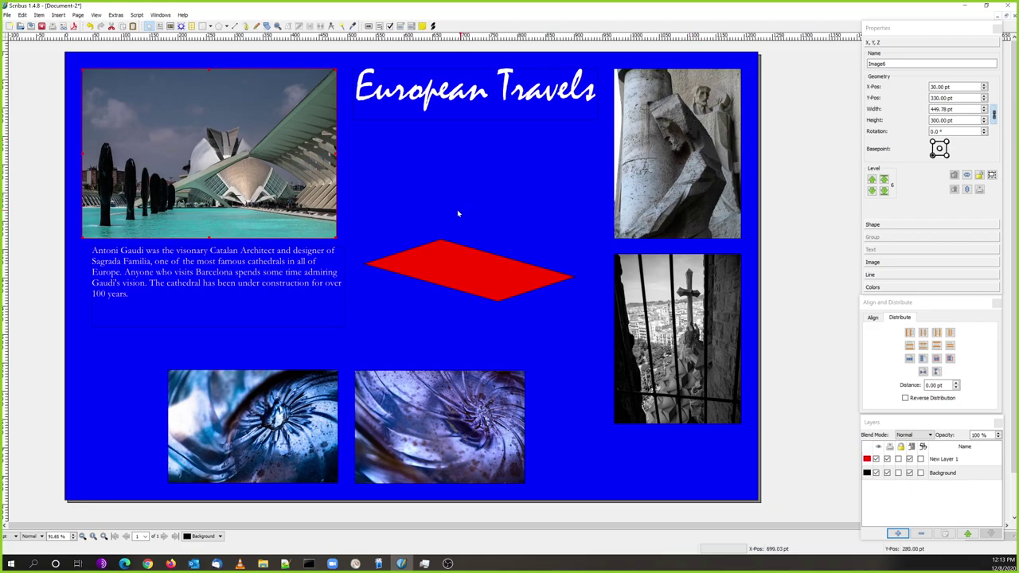
drag(684, 187, 550, 255)
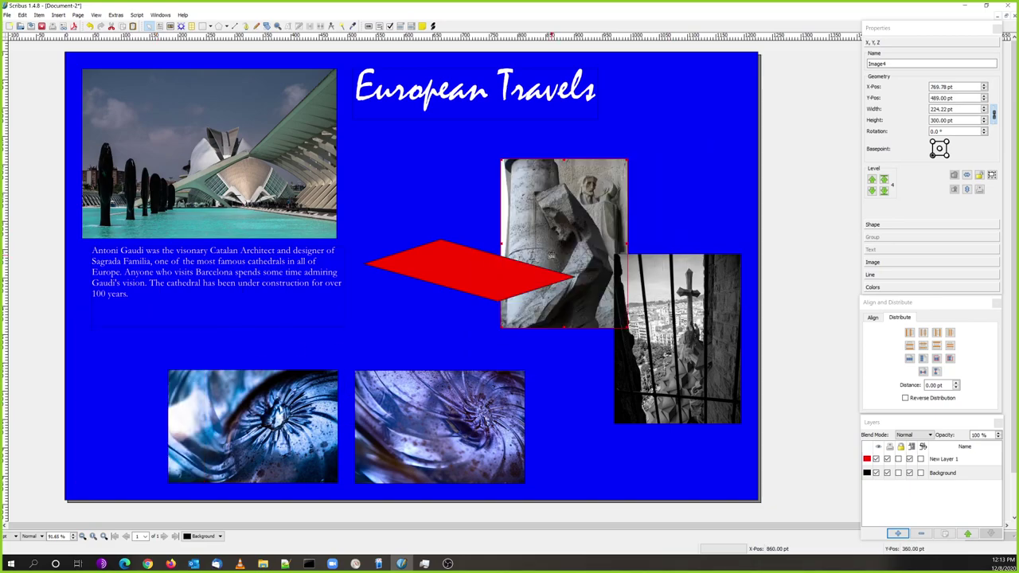
key(ctrl+z)
key(ctrl+z)
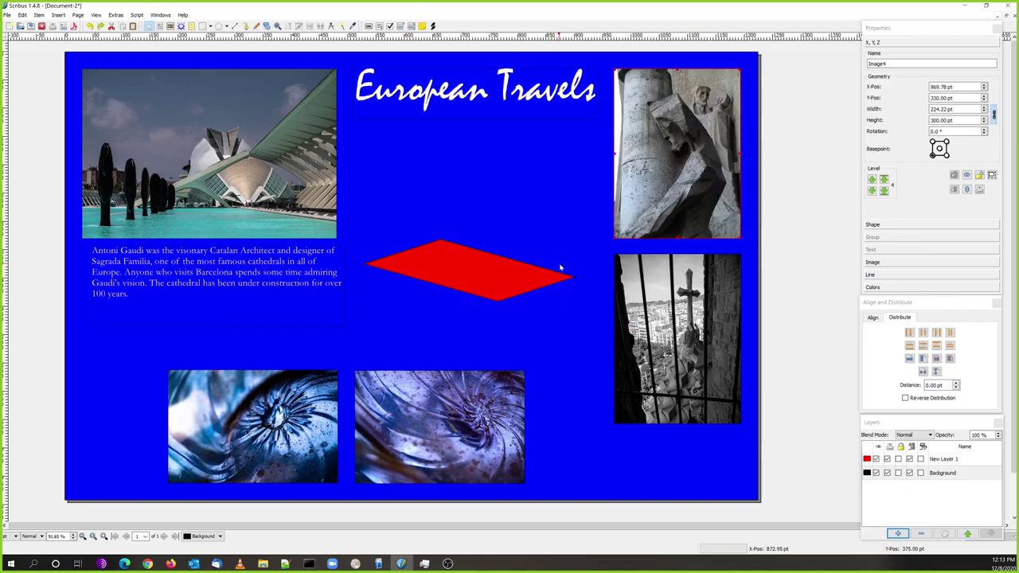